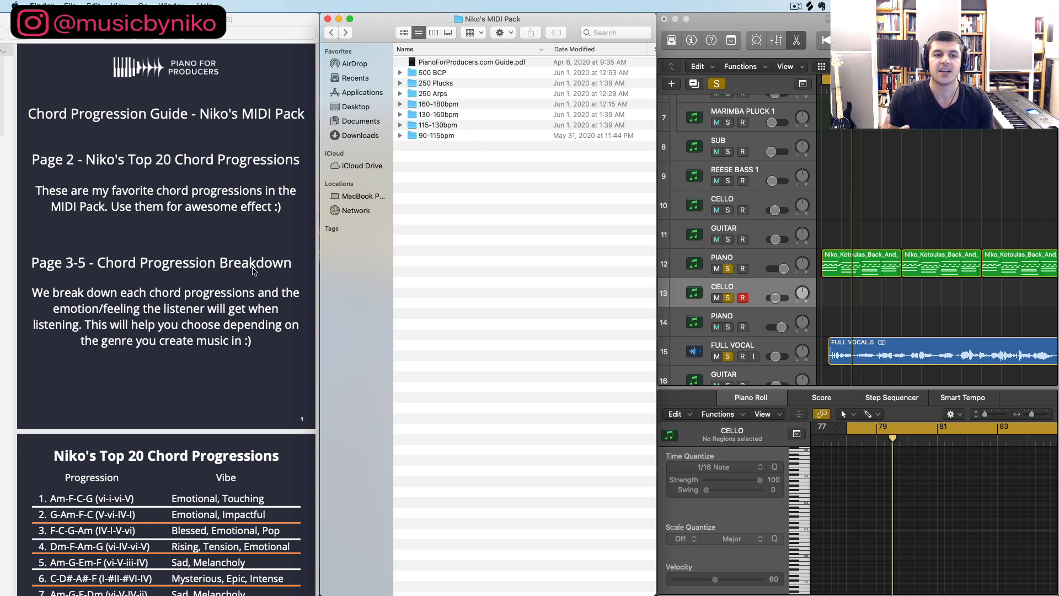
Read through the chord progression guide, from the Top 20 list to the full breakdown of progressions and vibes
scroll(177, 316, "down", 5)
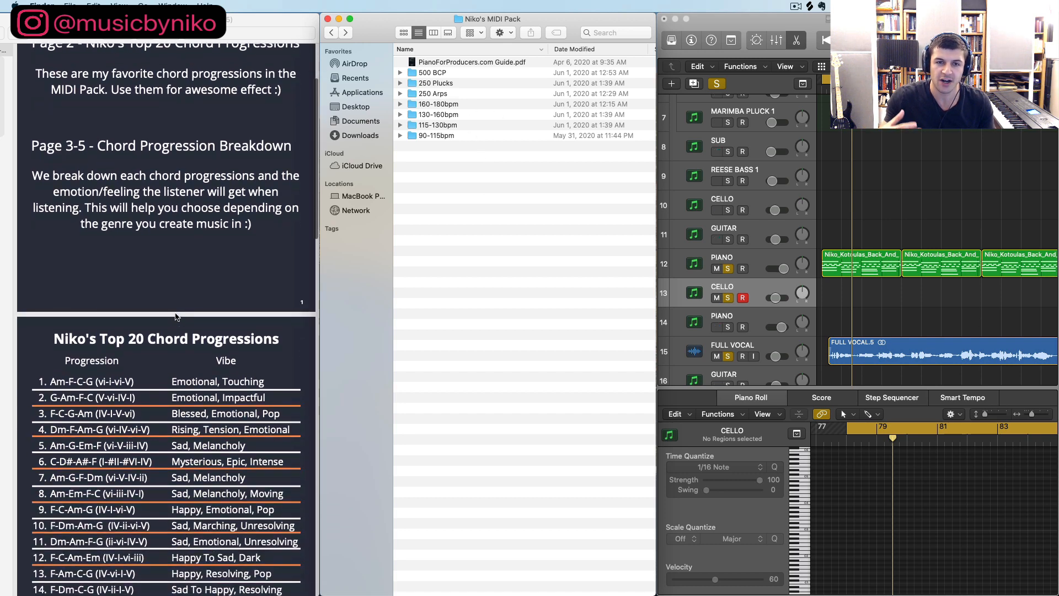
scroll(86, 394, "down", 4)
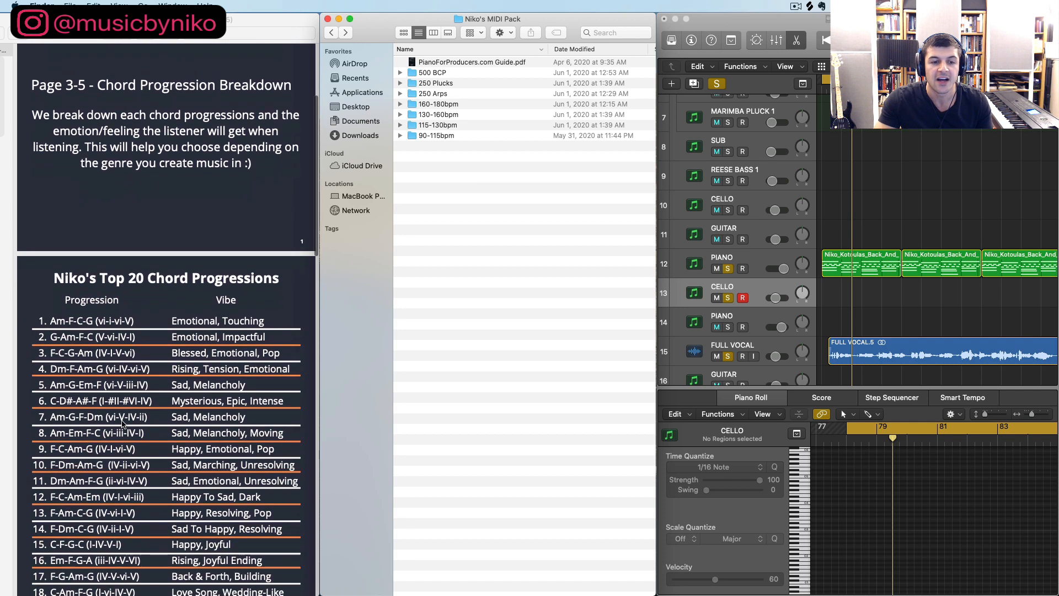
scroll(110, 400, "up", 2)
scroll(127, 407, "down", 4)
scroll(128, 407, "down", 2)
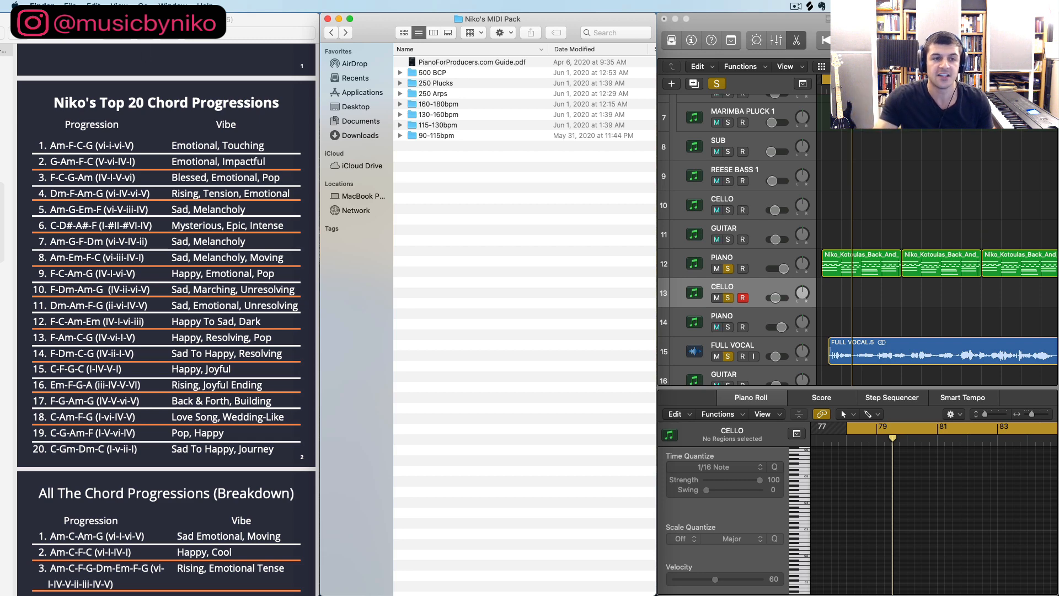
left_click(94, 71)
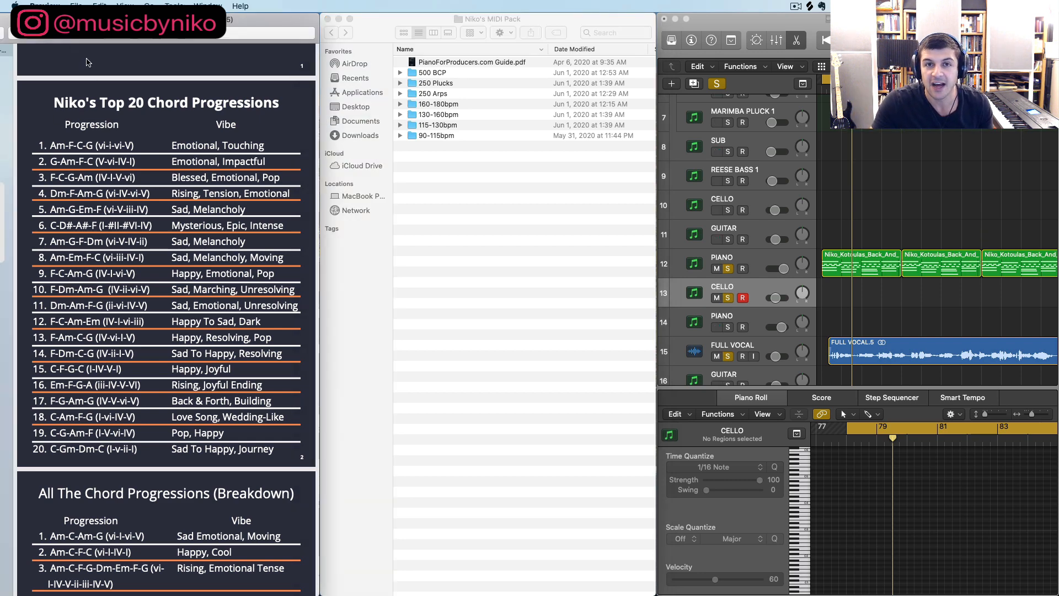
scroll(93, 223, "up", 1)
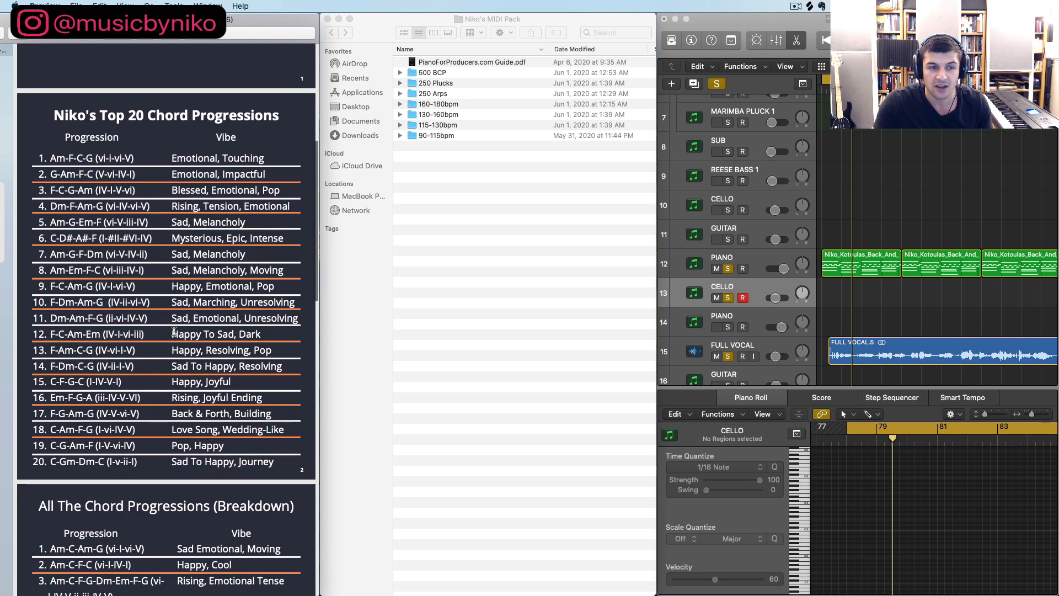
scroll(171, 354, "down", 8)
scroll(170, 308, "down", 8)
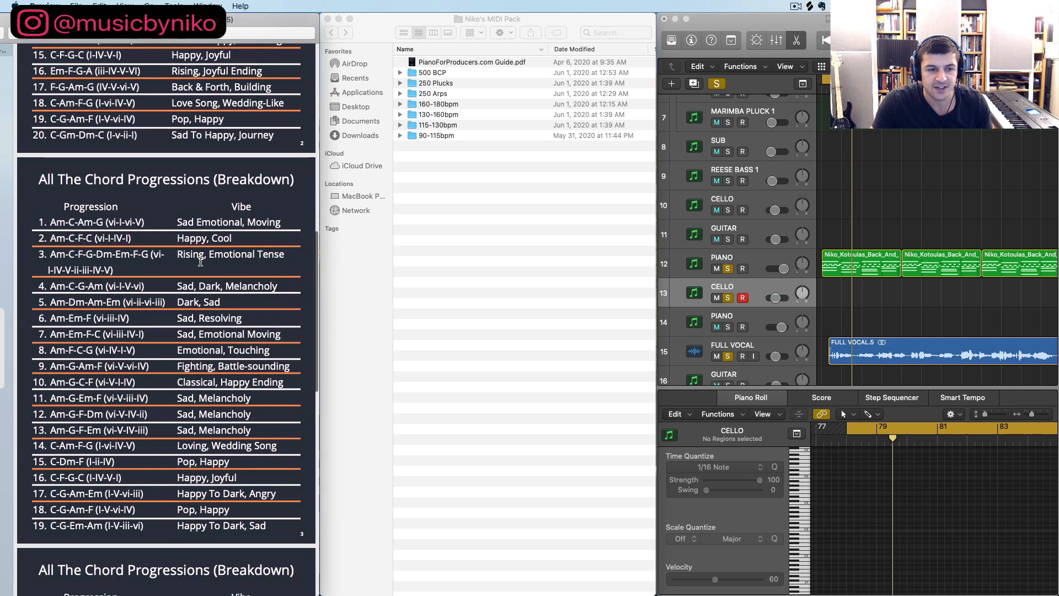
scroll(154, 251, "down", 1)
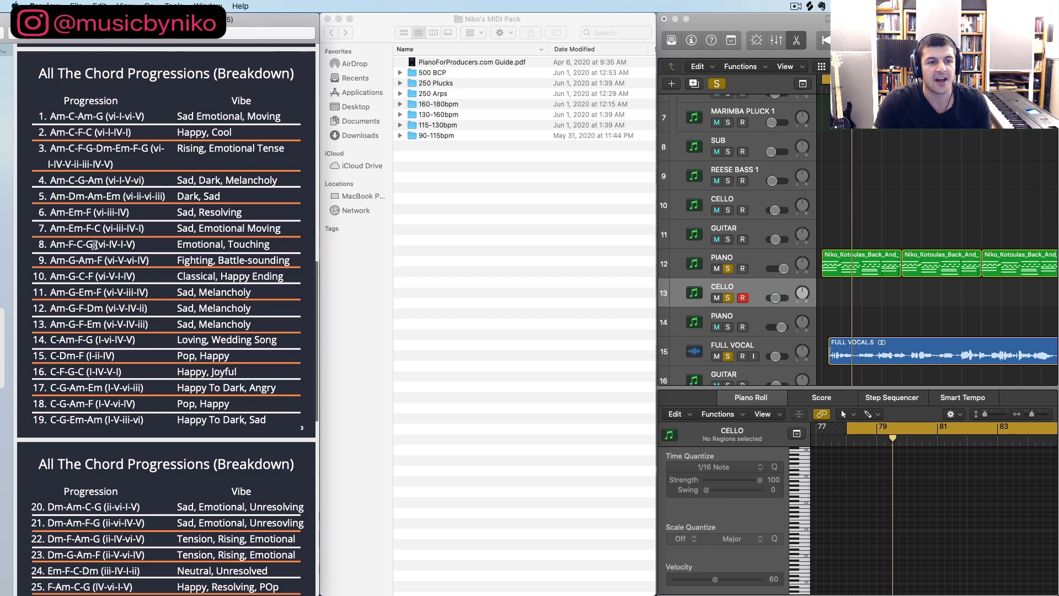
Switch to Logic Pro and play the PIANO regions on track 12 together with the FULL VOCAL track
left_click(736, 19)
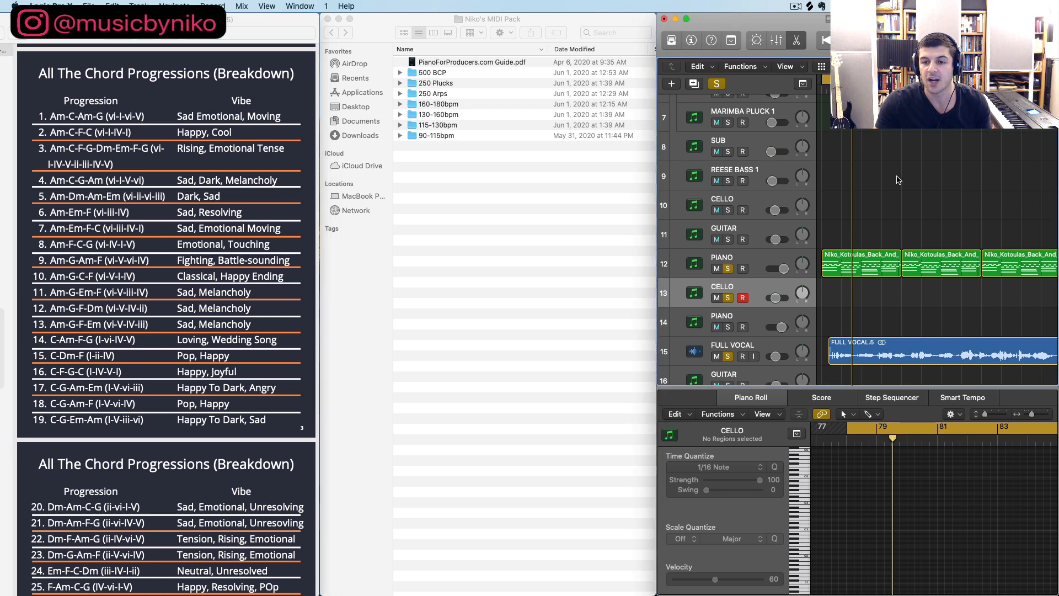
scroll(898, 180, "left", 3)
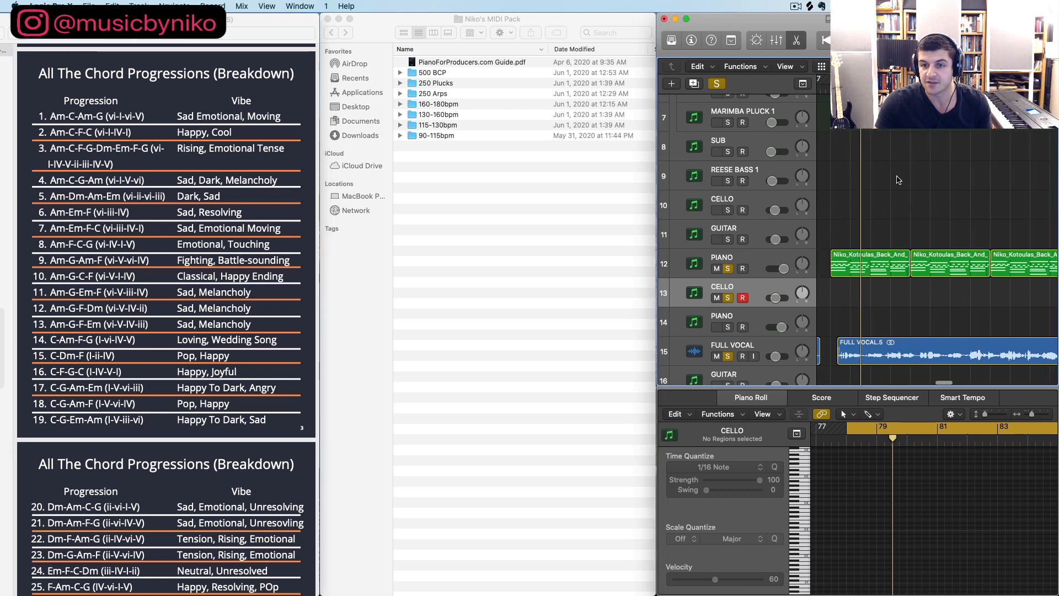
scroll(898, 180, "right", 2)
scroll(899, 183, "right", 2)
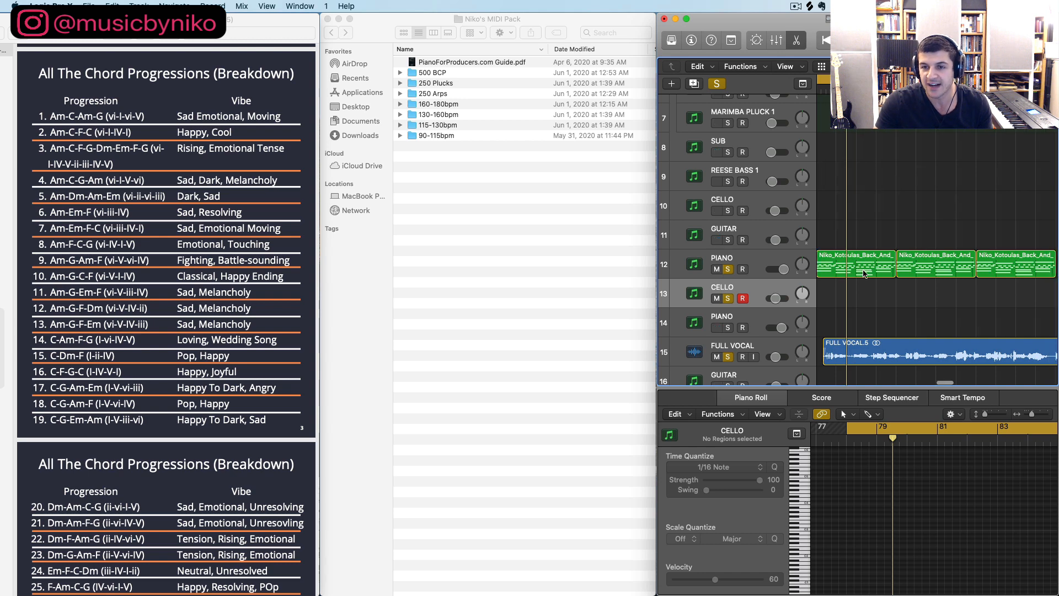
scroll(865, 271, "left", 1)
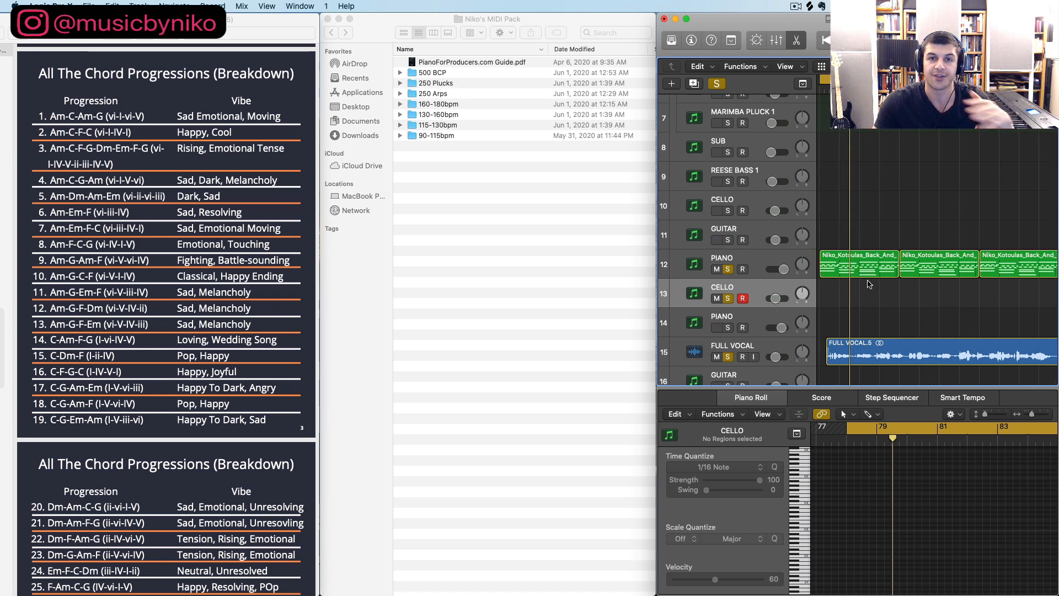
key("space")
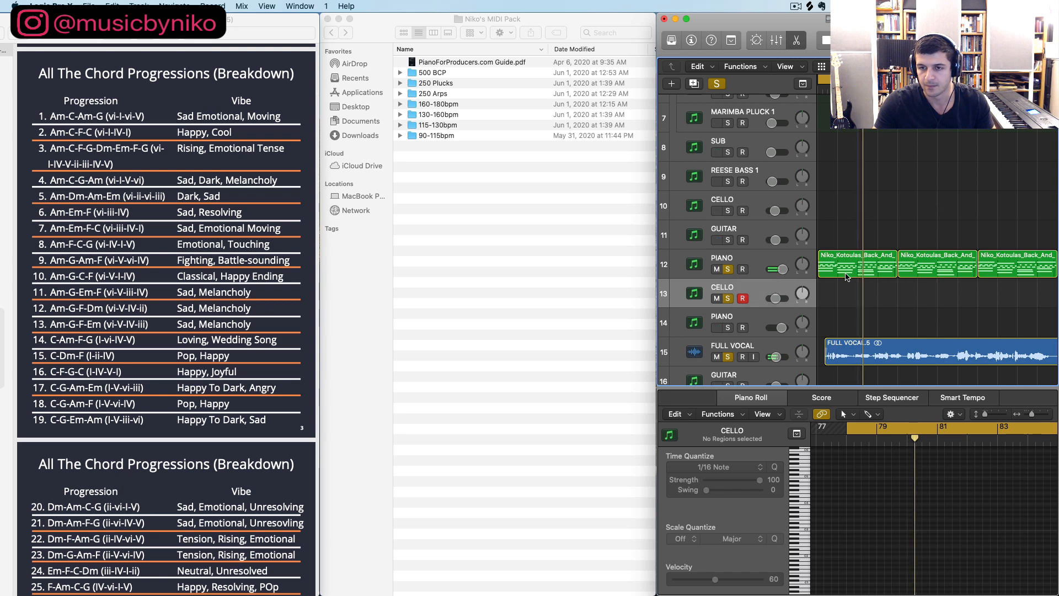
scroll(852, 326, "left", 2)
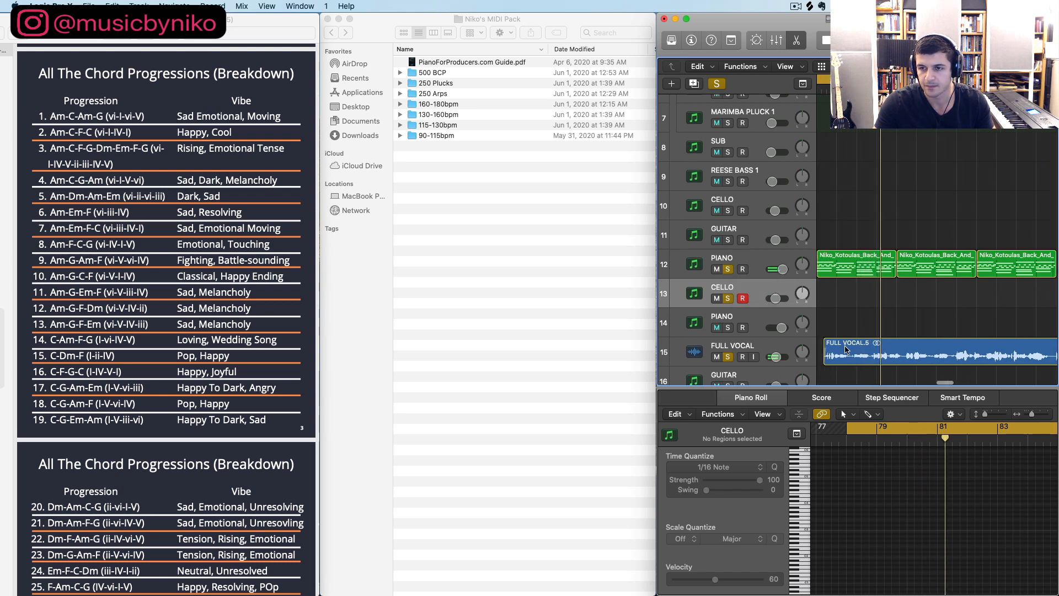
Show the notes of track 12's three PIANO regions in a wider project window with a taller Piano Roll
left_click_drag(657, 375, 581, 367)
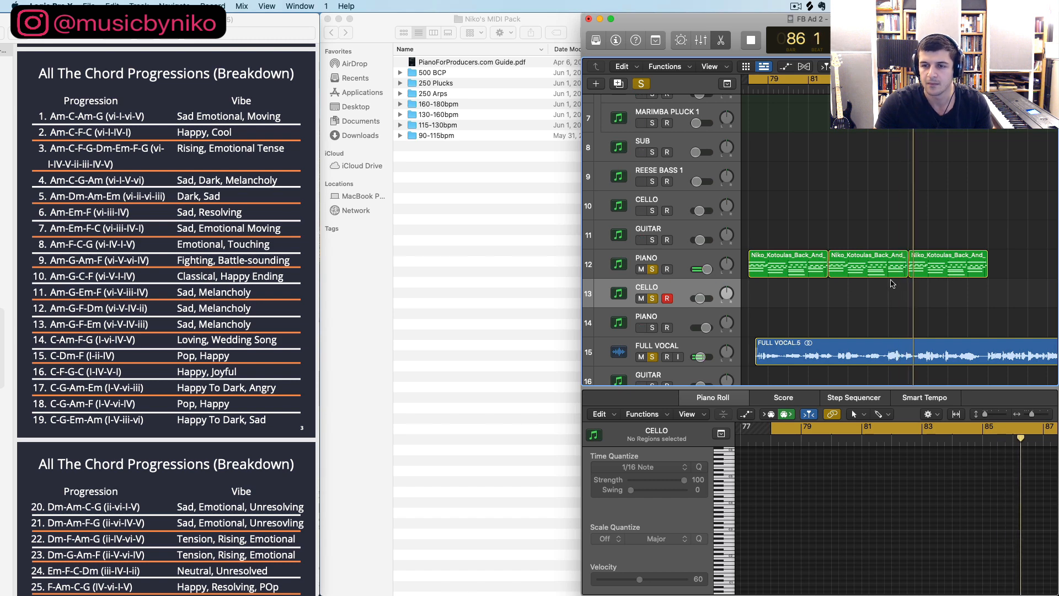
left_click(726, 270)
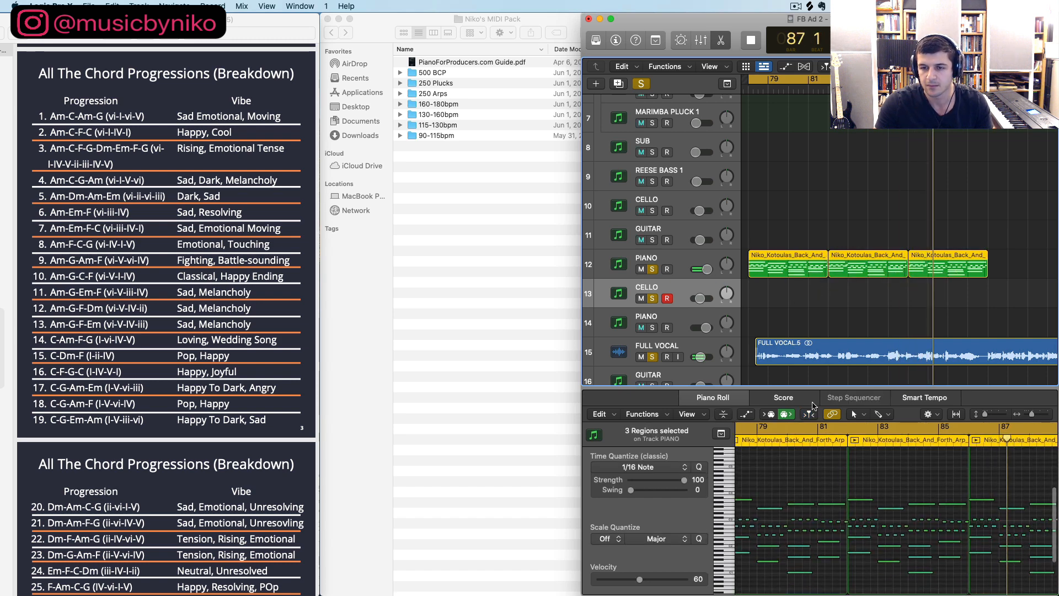
left_click_drag(794, 388, 792, 333)
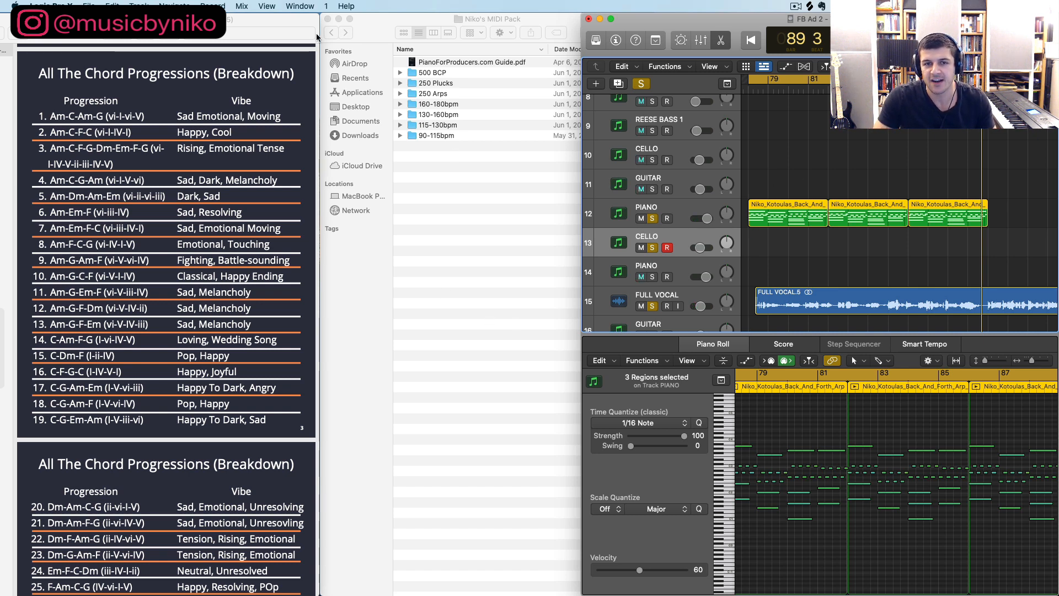
Switch back to the chord progression guide and find Am-F-C-G in the Top 20 list
left_click(430, 96)
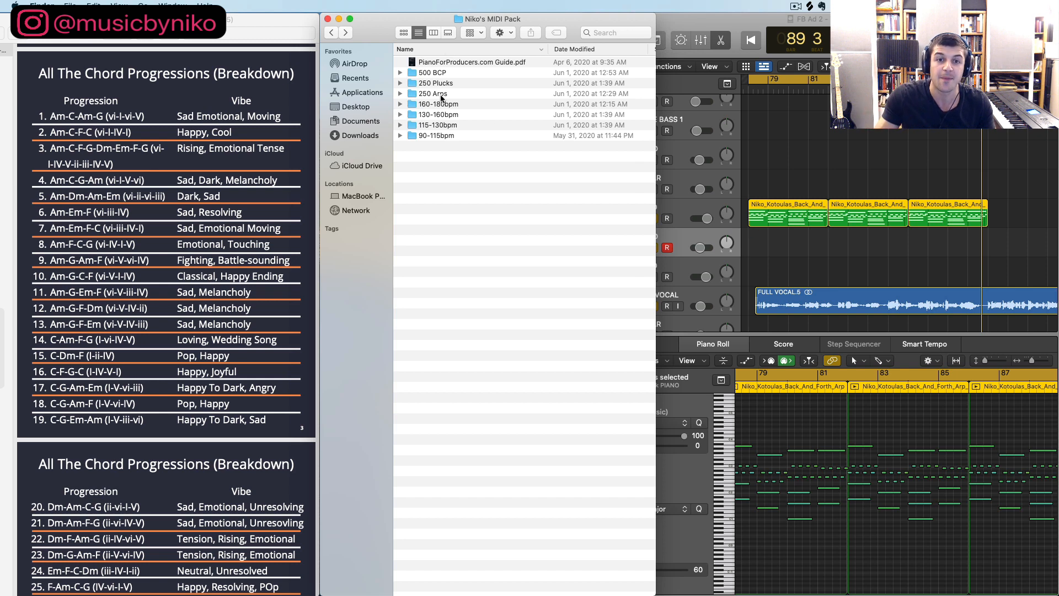
left_click(145, 111)
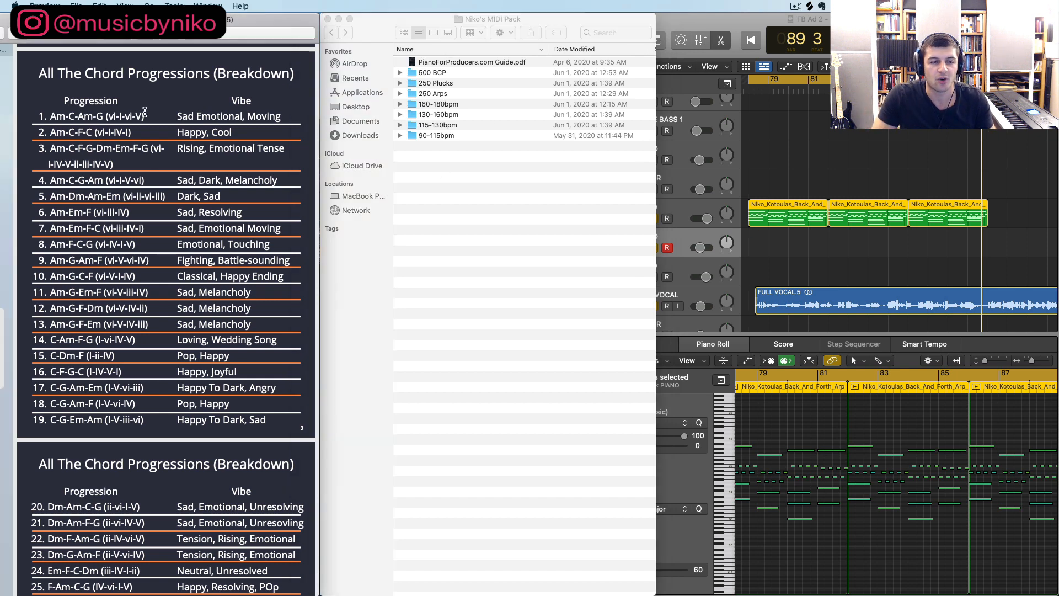
scroll(140, 228, "up", 10)
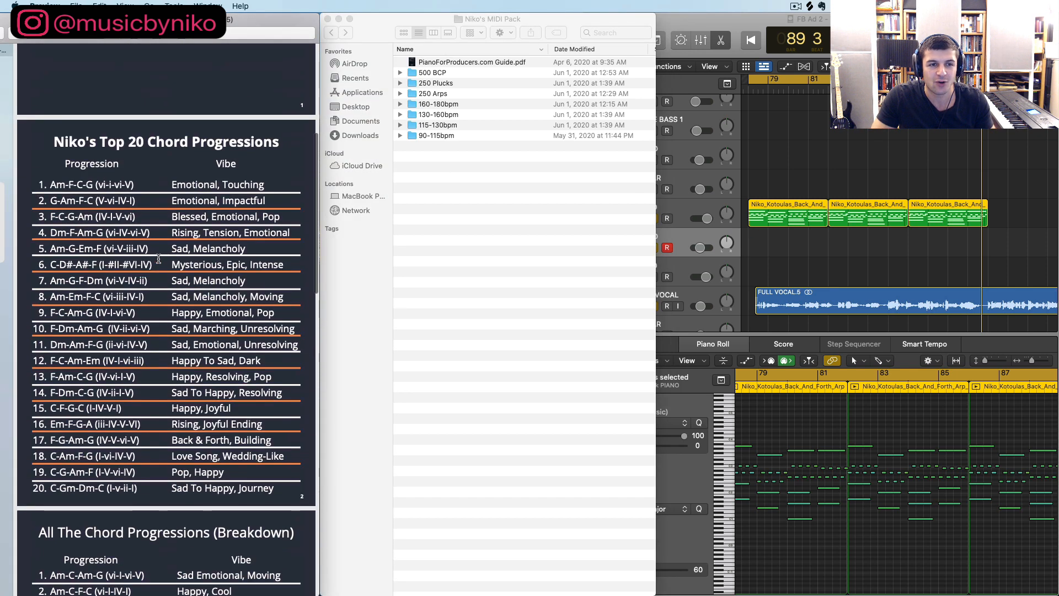
left_click_drag(51, 187, 134, 188)
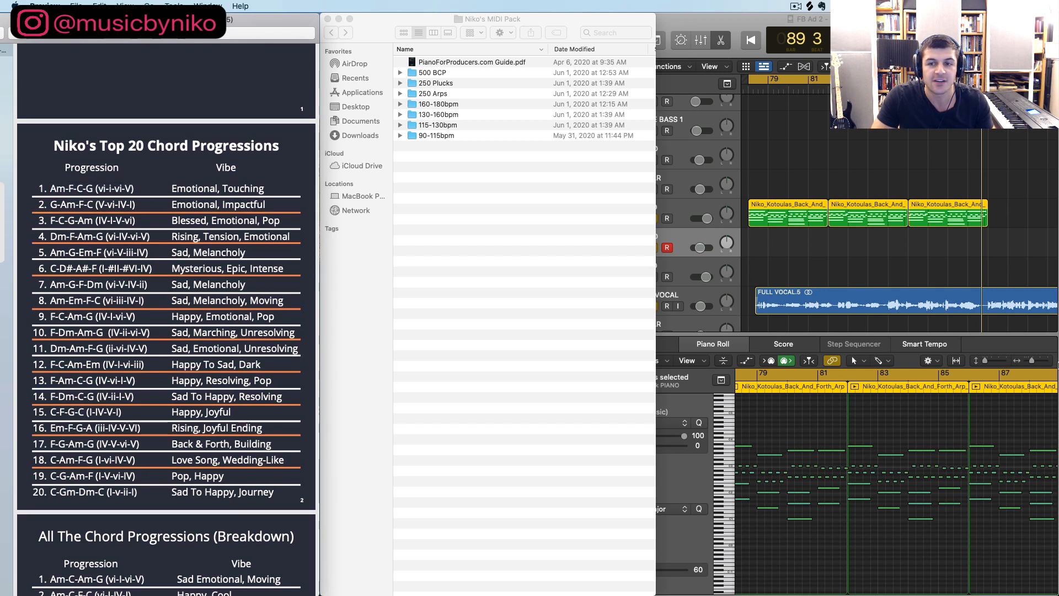
Check the chord progression in the name of the last PIANO region on track 12 in the Logic project
left_click(806, 543)
left_click(816, 256)
scroll(817, 257, "up", 10)
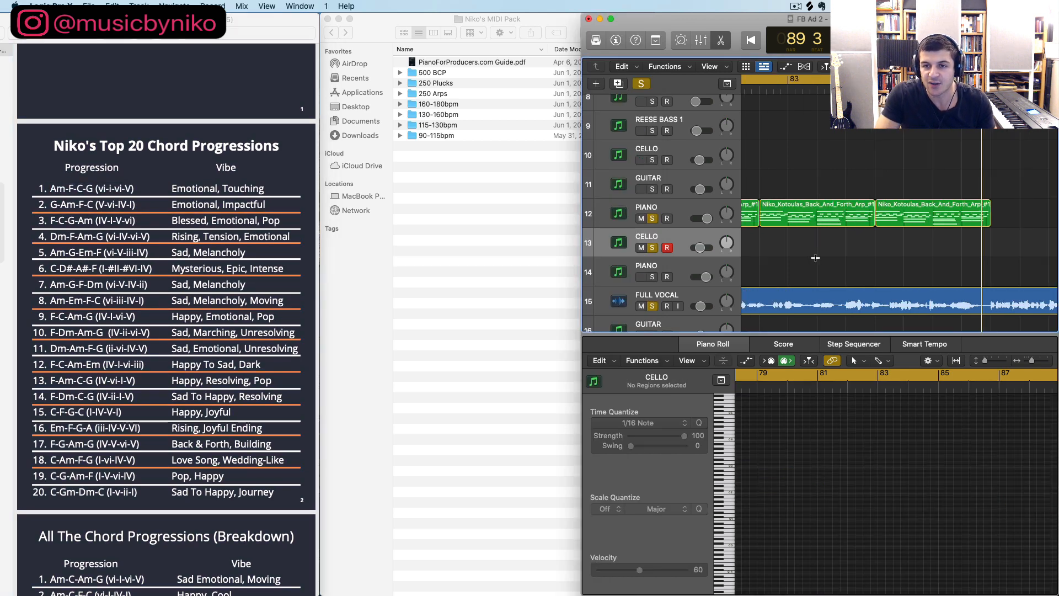
left_click(787, 216)
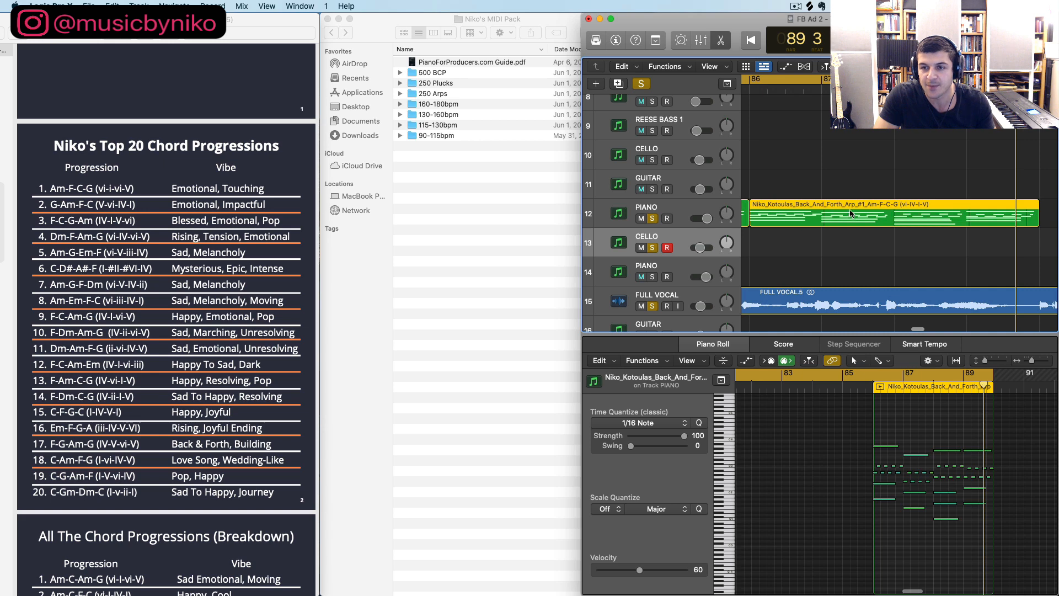
left_click(832, 257)
scroll(833, 256, "down", 6)
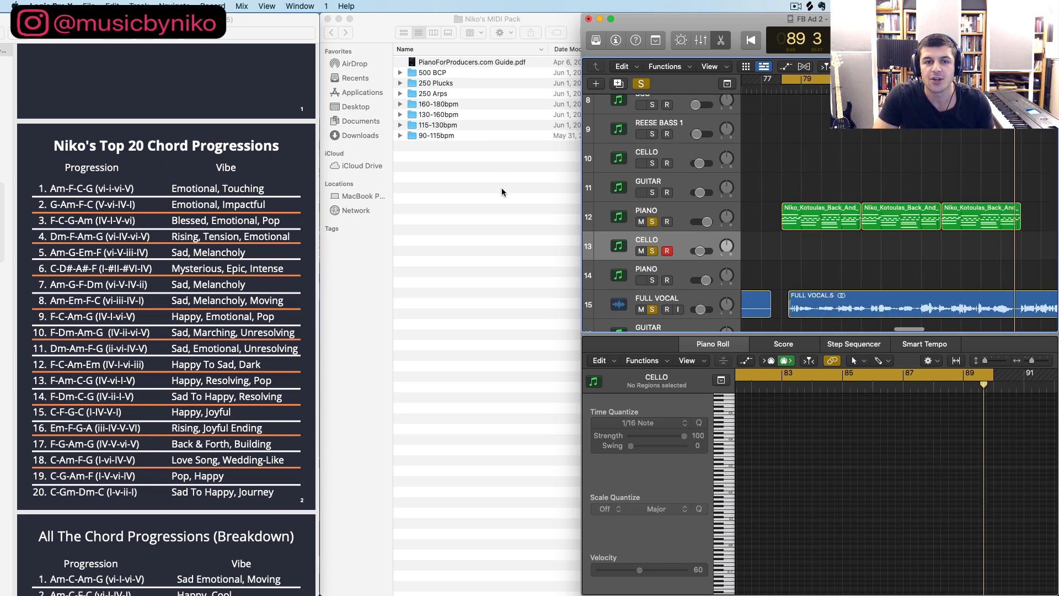
Place three MIDI files from the 500 BCP folder's Am-F-C-G (vi-IV-I-V) subfolder end to end on CELLO track 13, under the PIANO regions
left_click(502, 192)
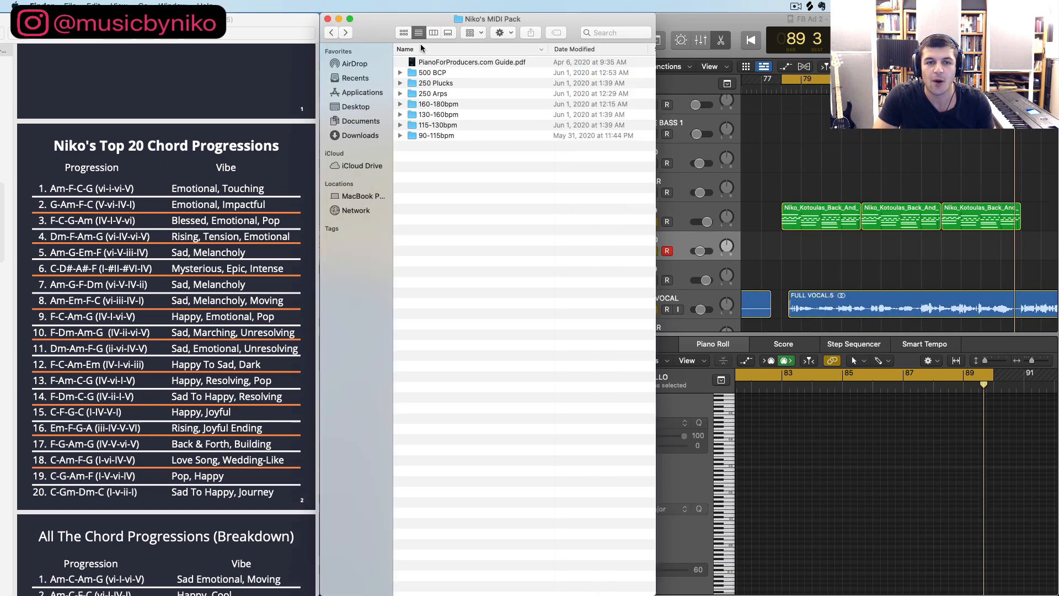
double_click(422, 74)
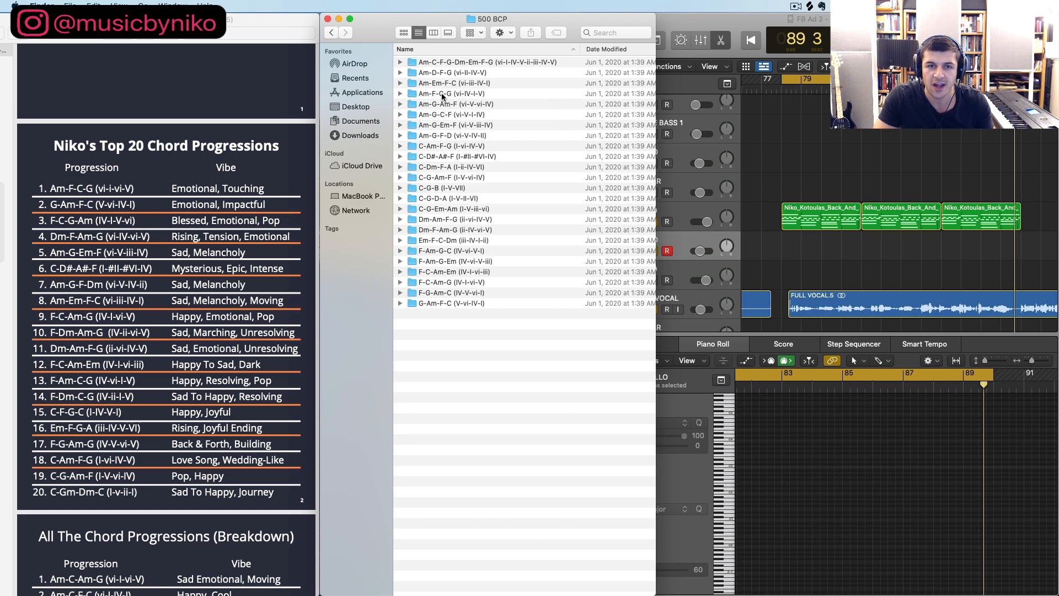
double_click(443, 95)
left_click_drag(461, 126, 845, 225)
scroll(845, 225, "right", 4)
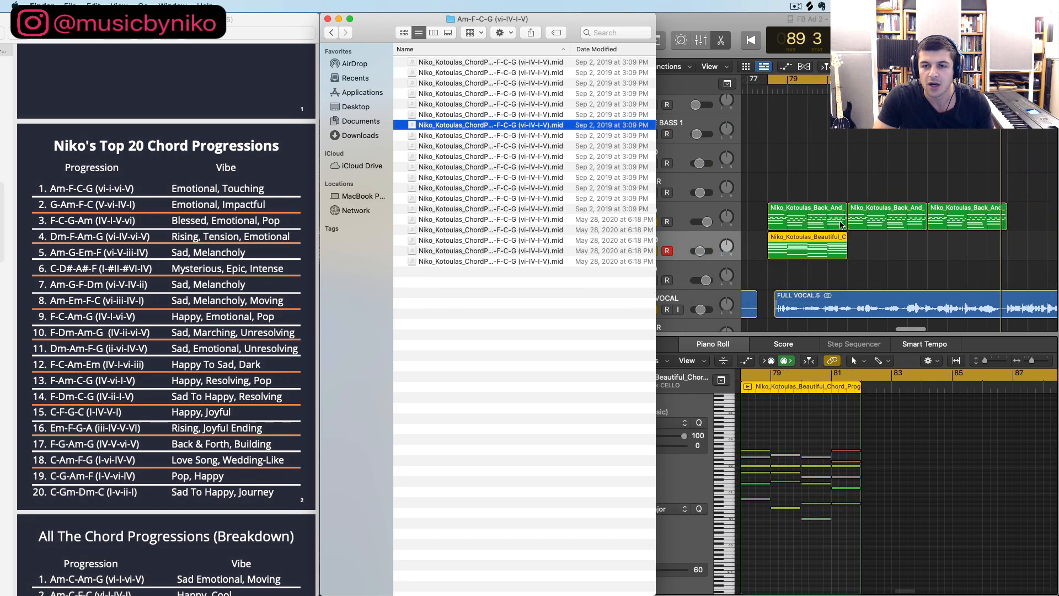
left_click_drag(451, 126, 845, 251)
left_click_drag(488, 208, 935, 248)
left_click(766, 242)
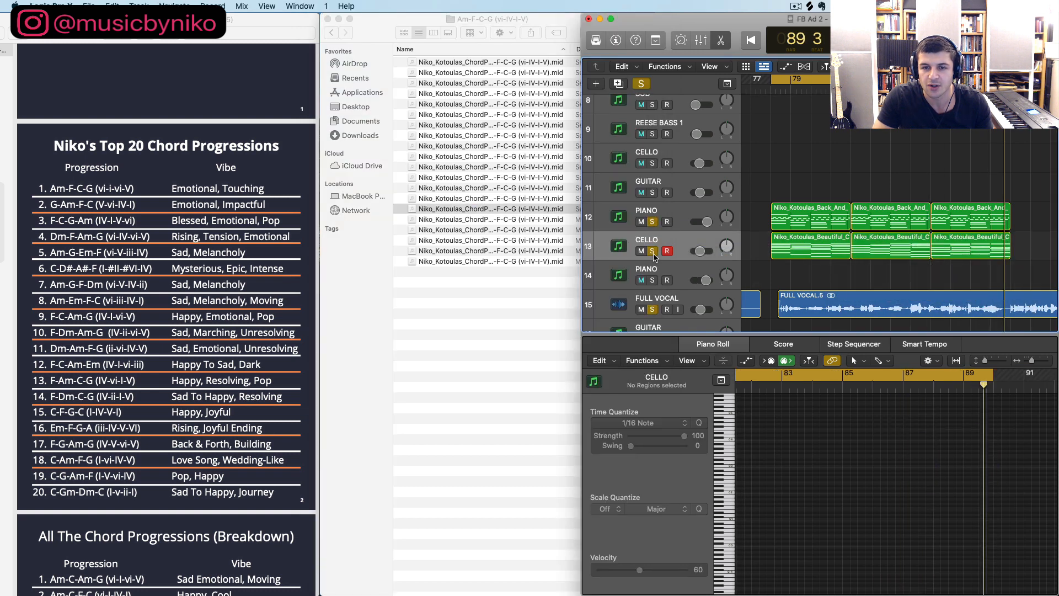
Unsolo PIANO track 12, play the cello chords with the vocal, and raise the volume of CELLO track 13
left_click(652, 221)
key("space")
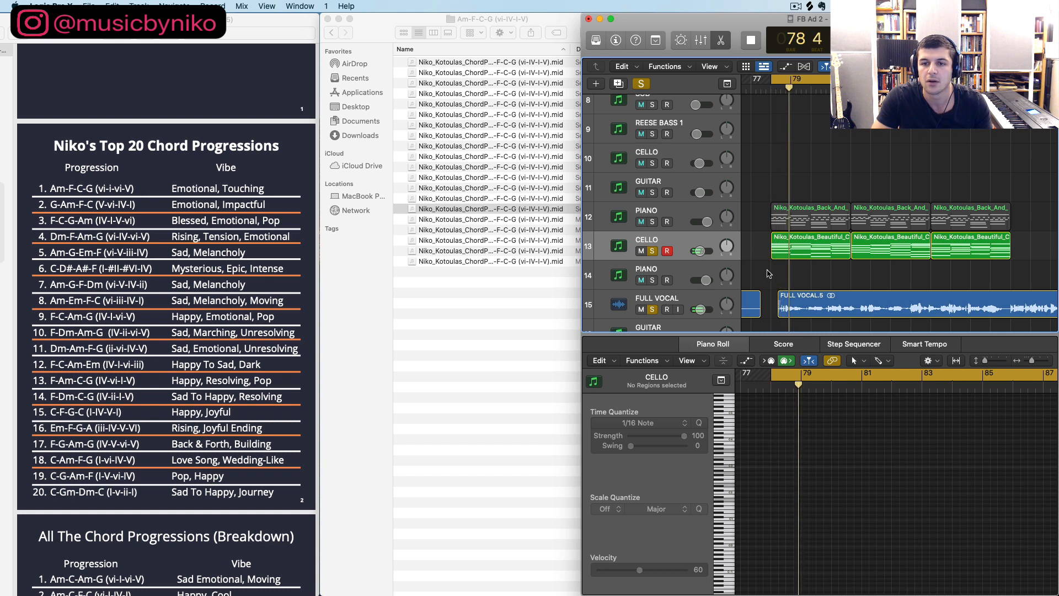
left_click_drag(700, 251, 703, 251)
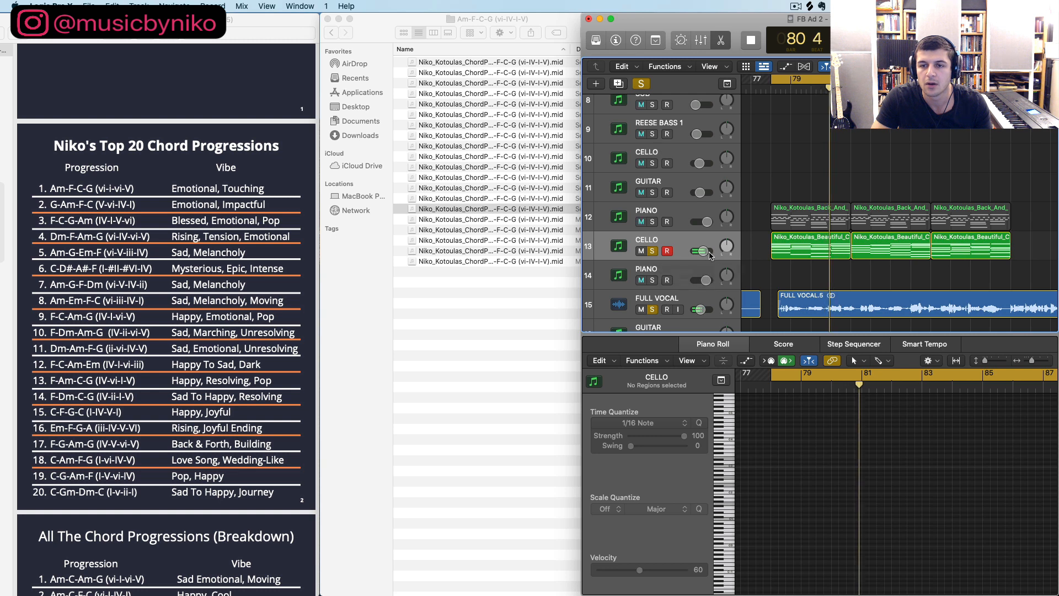
left_click_drag(703, 251, 704, 251)
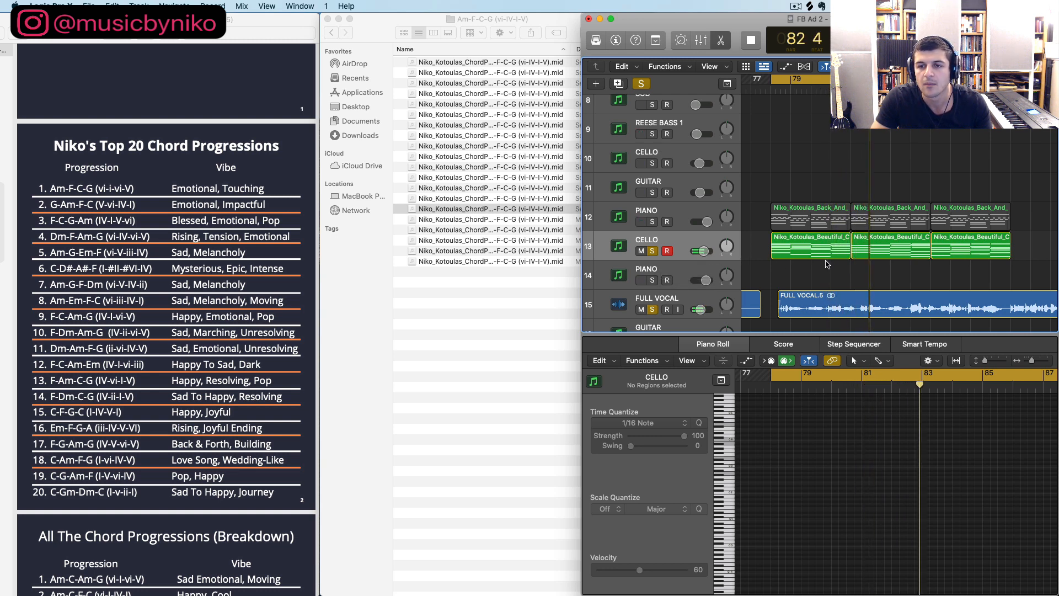
Examine the chords of the second and third CELLO regions in the Piano Roll during playback, and stop playback
left_click(881, 257)
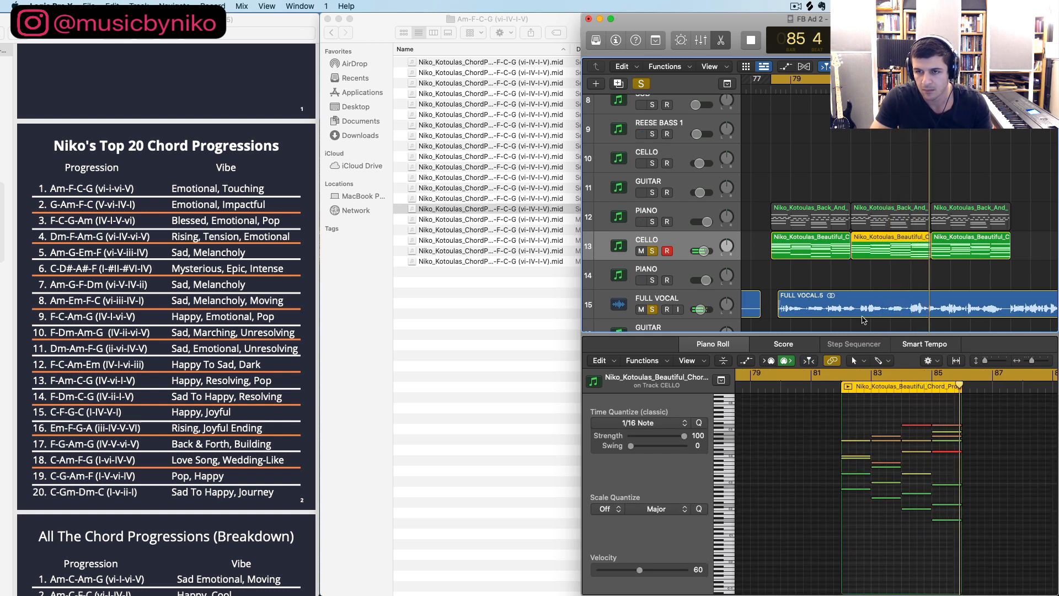
scroll(925, 459, "right", 5)
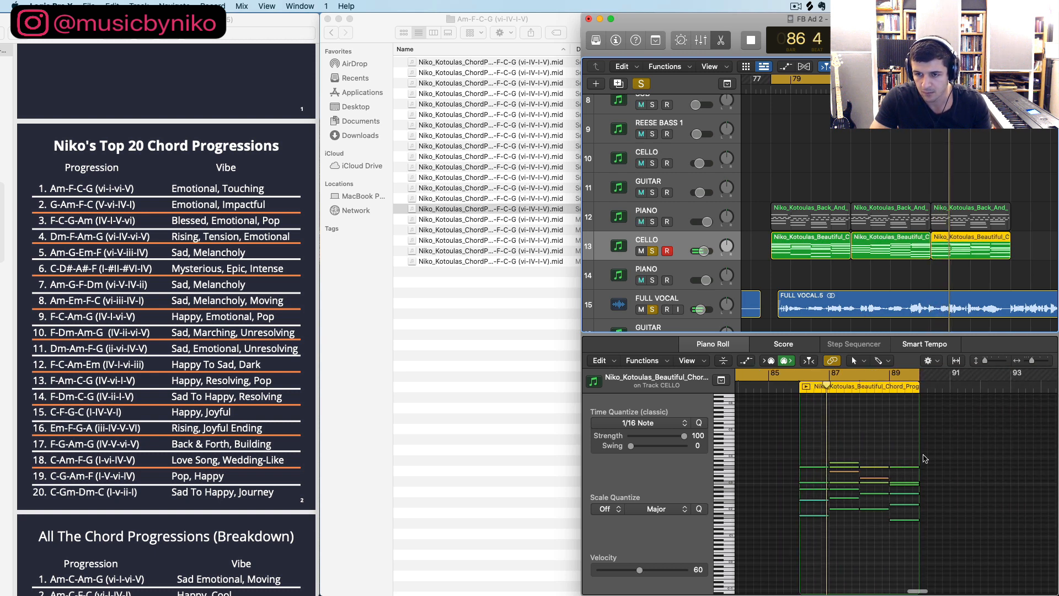
left_click(885, 435)
key("super+Right")
key("super+Right")
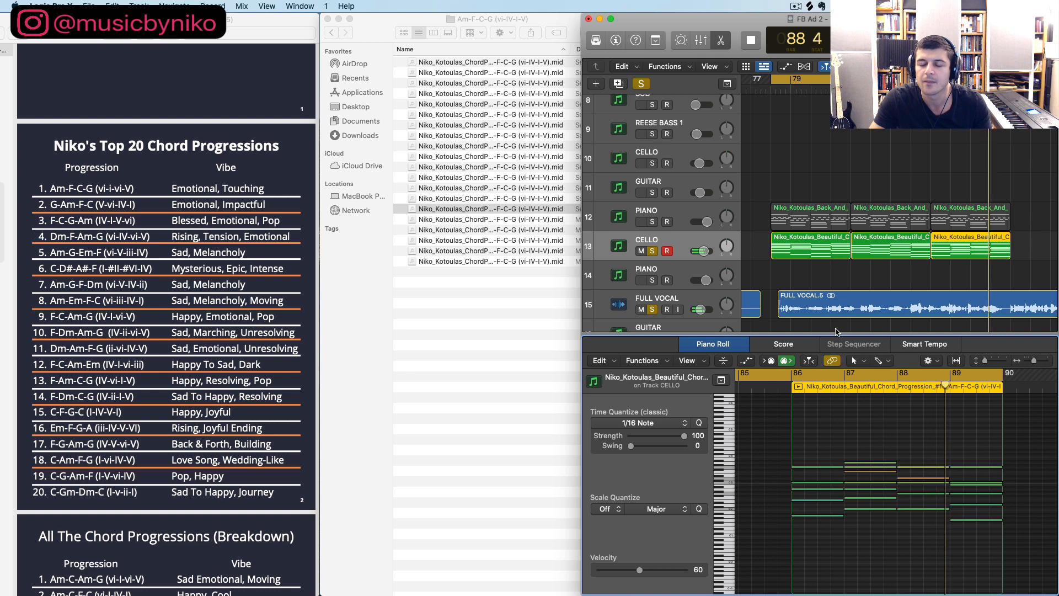
key("space")
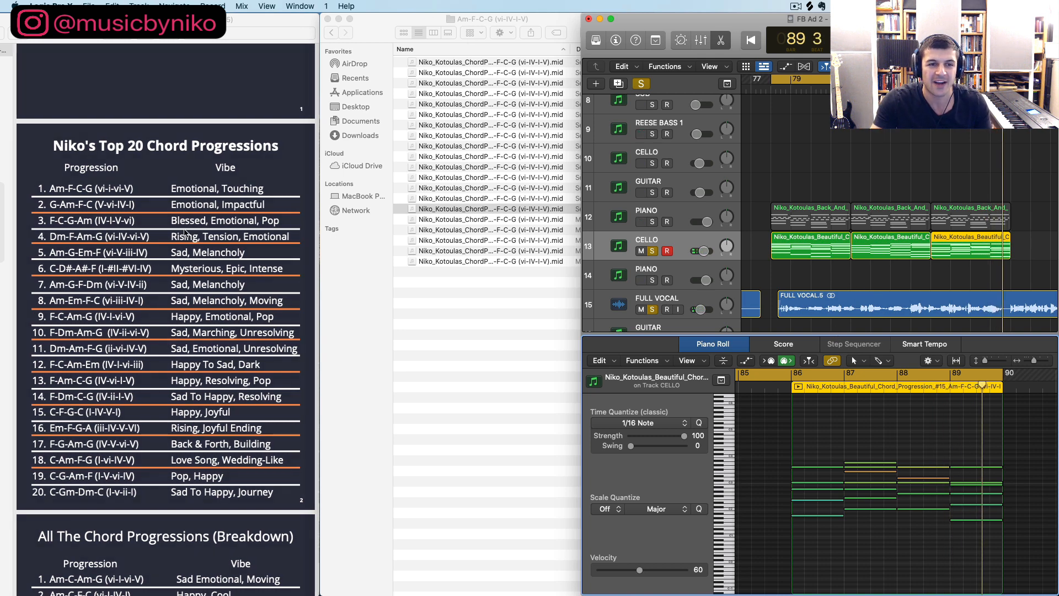
left_click(206, 189)
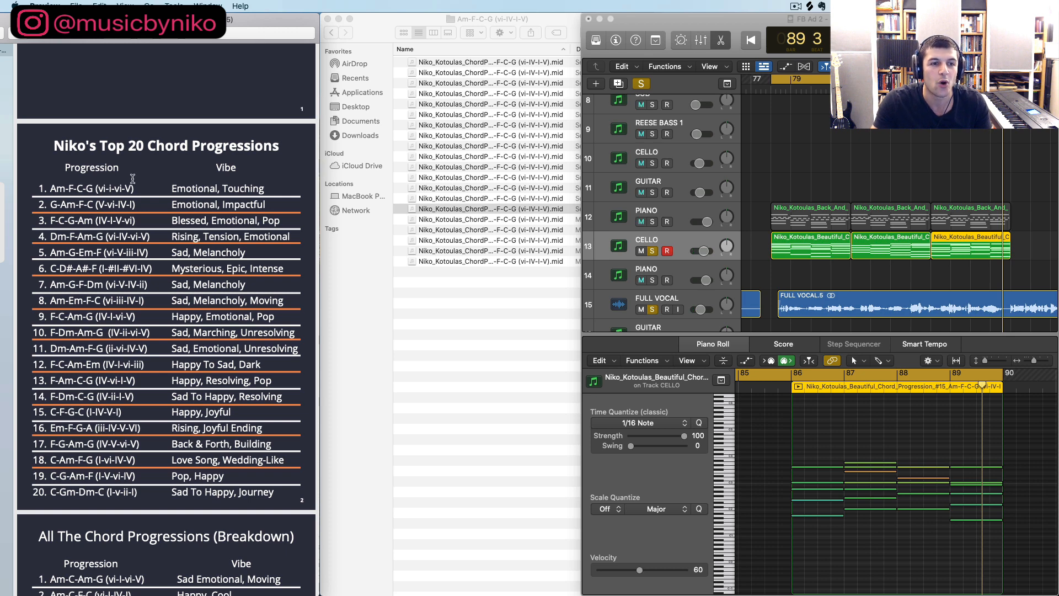
scroll(73, 205, "down", 2)
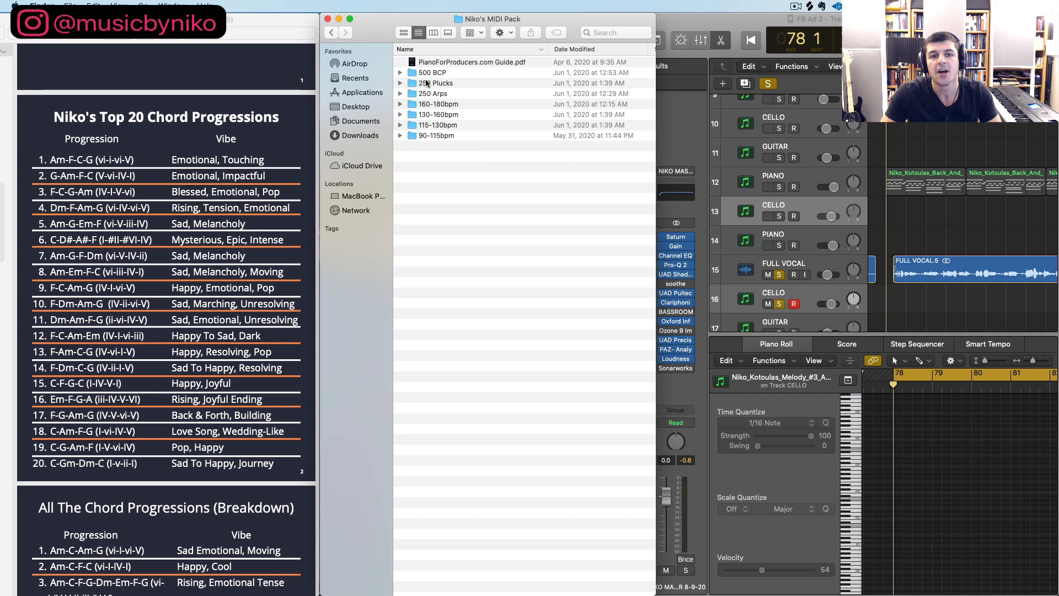
Place the Melody #8 MIDI file from the 115-130bpm folder's Am-F-C-G (vi-IV-I-V) subfolder on CELLO track 16, under the vocal
left_click(435, 125)
key("Right")
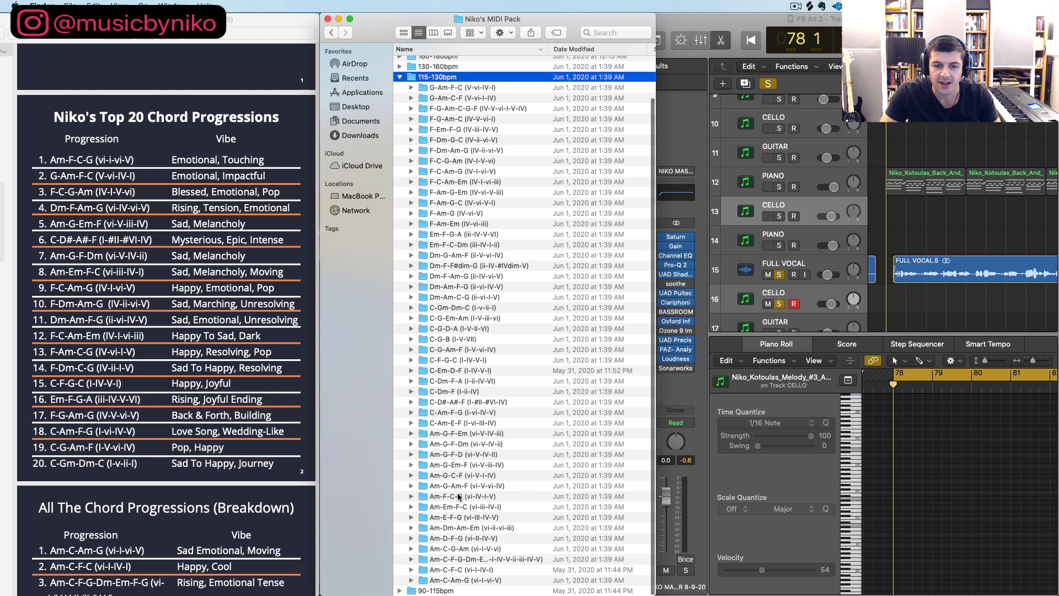
left_click(458, 496)
key("Right")
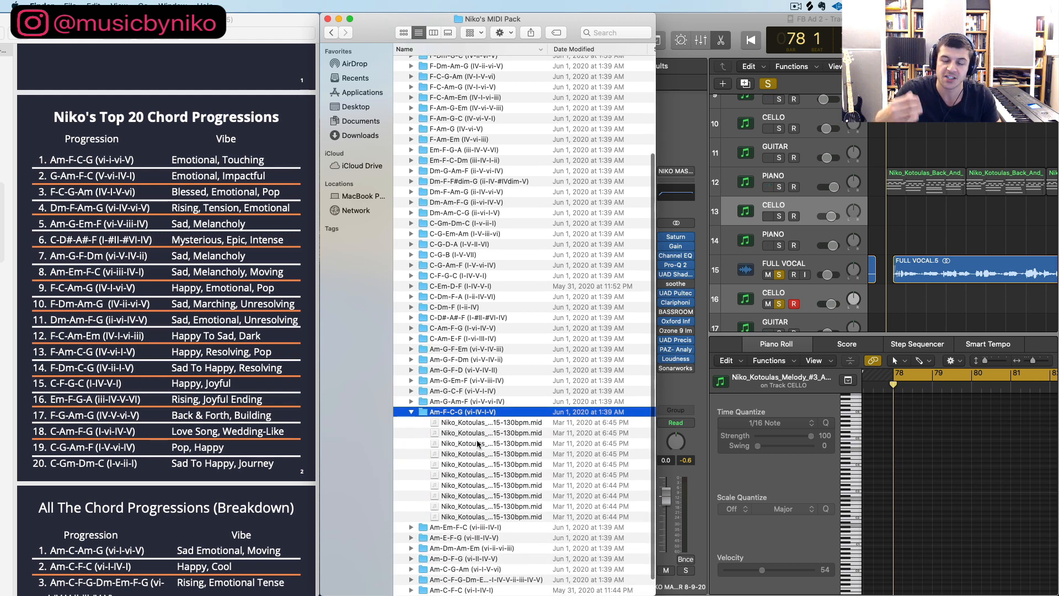
left_click_drag(477, 444, 917, 304)
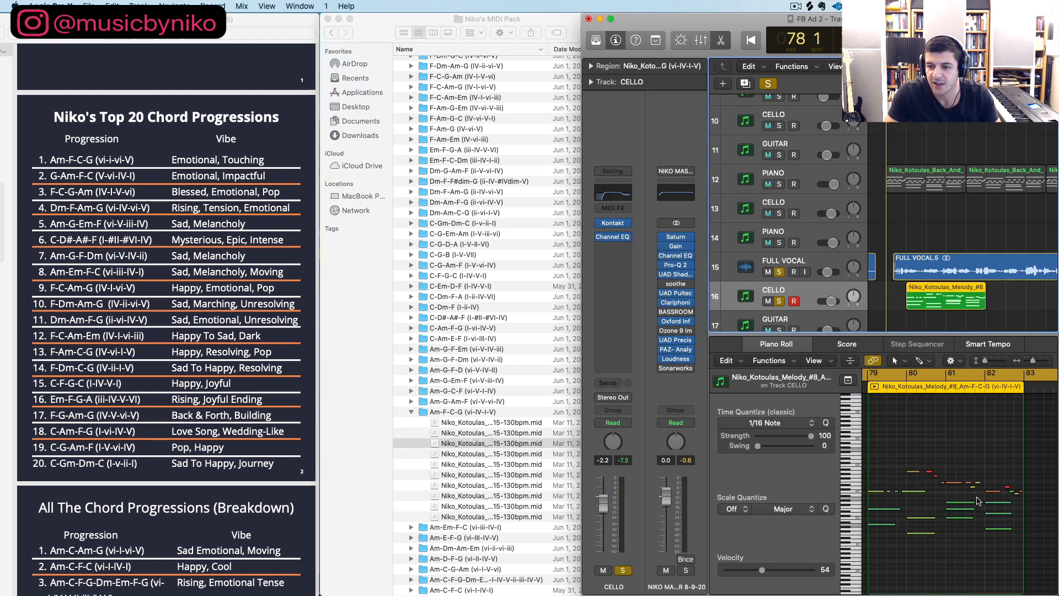
Play the melody region with the vocal and delete it from CELLO track 16
key("space")
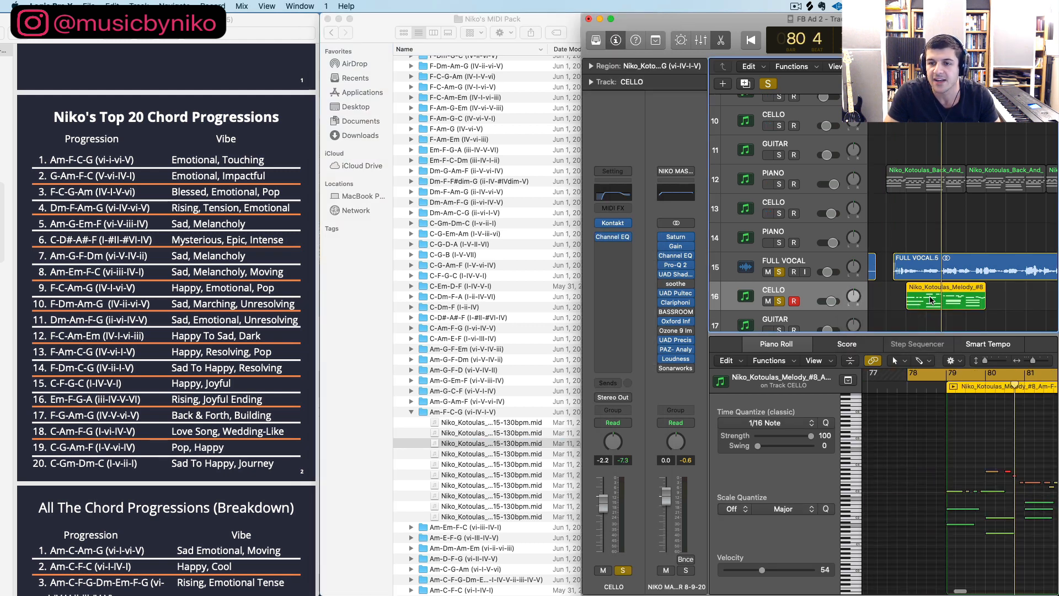
left_click(929, 297)
key("Delete")
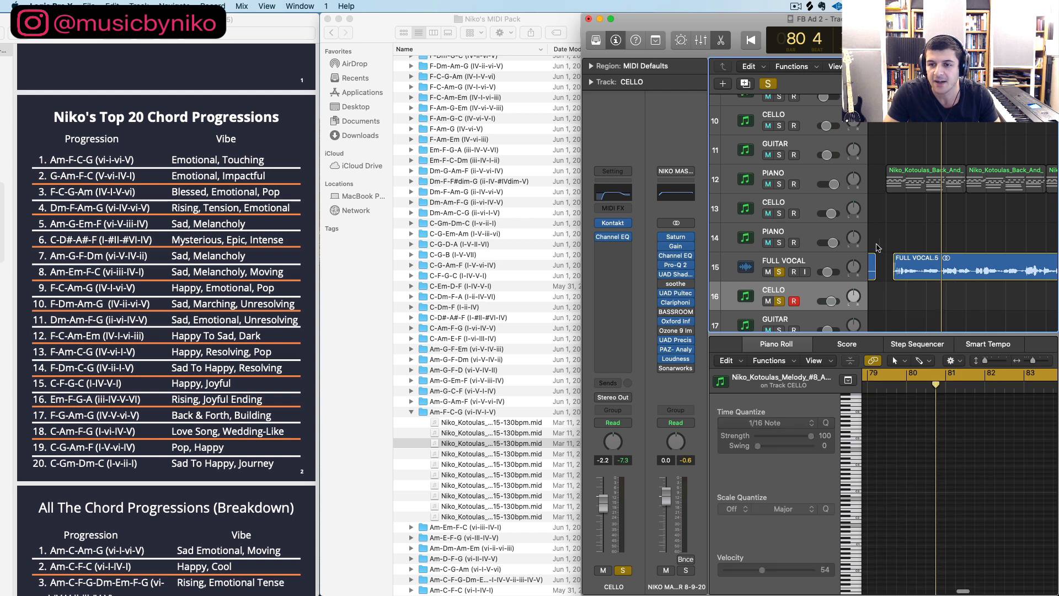
Expand the 250 Arps folder's Am-F-C-G (vi-IV-I-V) subfolder, matching the first PIANO region's progression, and widen the file name column
left_click(907, 88)
left_click(916, 177)
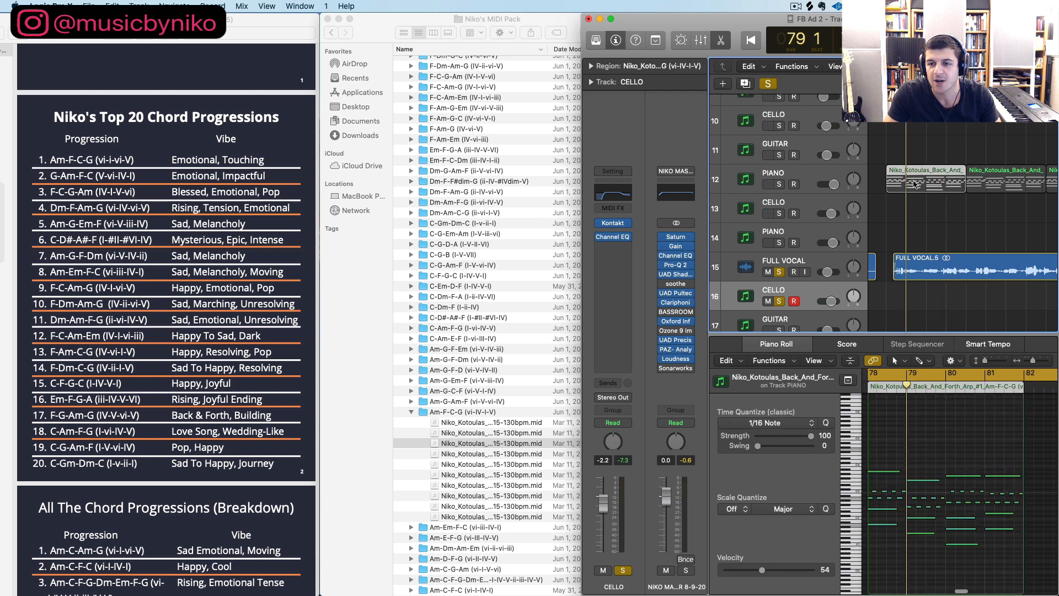
scroll(446, 177, "up", 5)
left_click(399, 127)
left_click(399, 127)
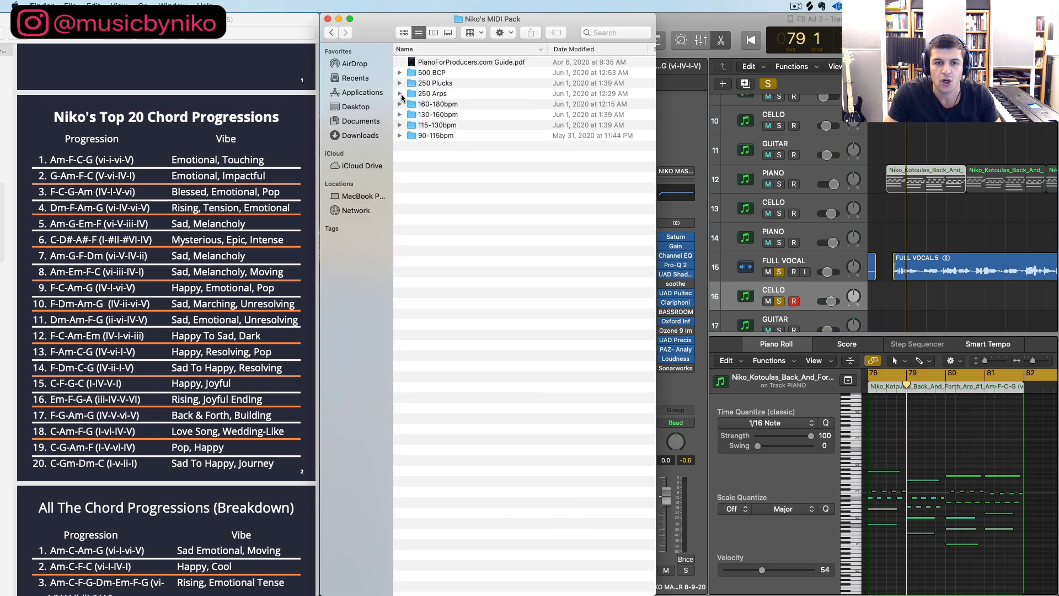
left_click(401, 94)
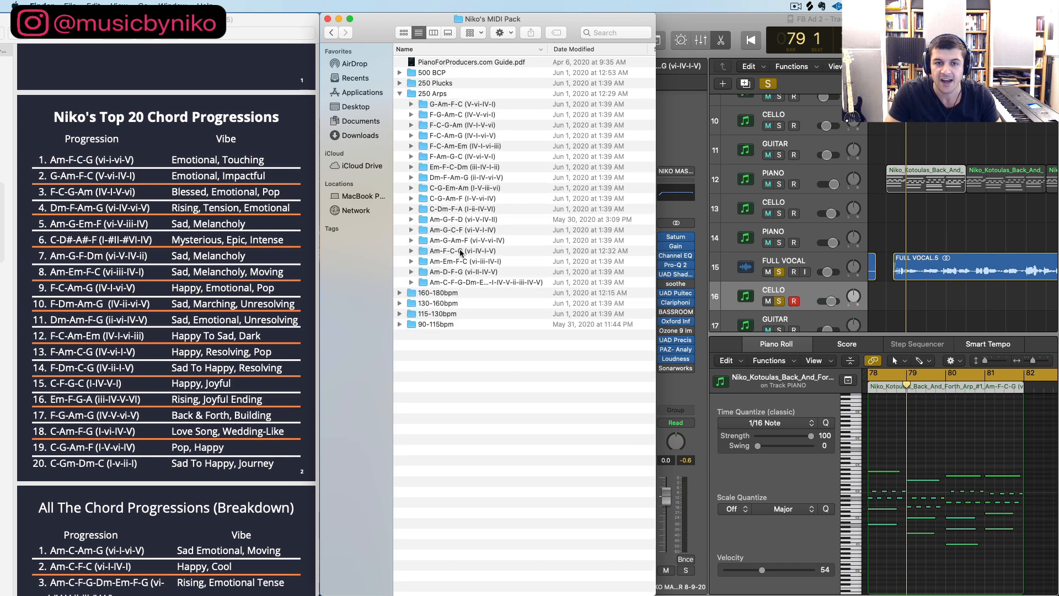
left_click(411, 250)
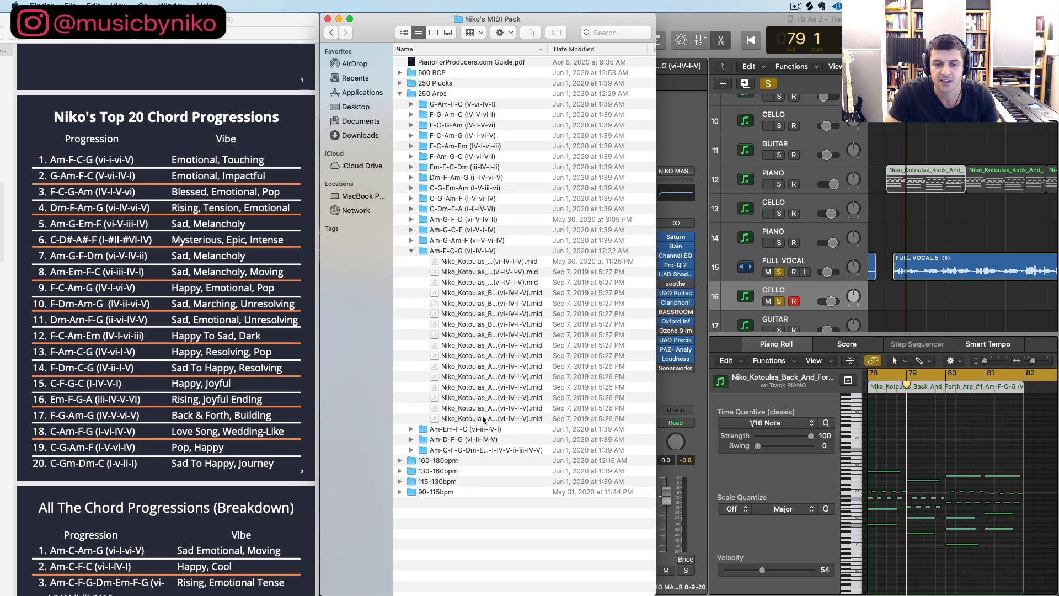
left_click(484, 418)
left_click_drag(552, 54, 651, 54)
Place the Rolling_Arp_1 Am-F-C-G MIDI file at bar 78 on CELLO track 16 and raise that track's volume to 2.5 dB during playback
left_click(494, 283)
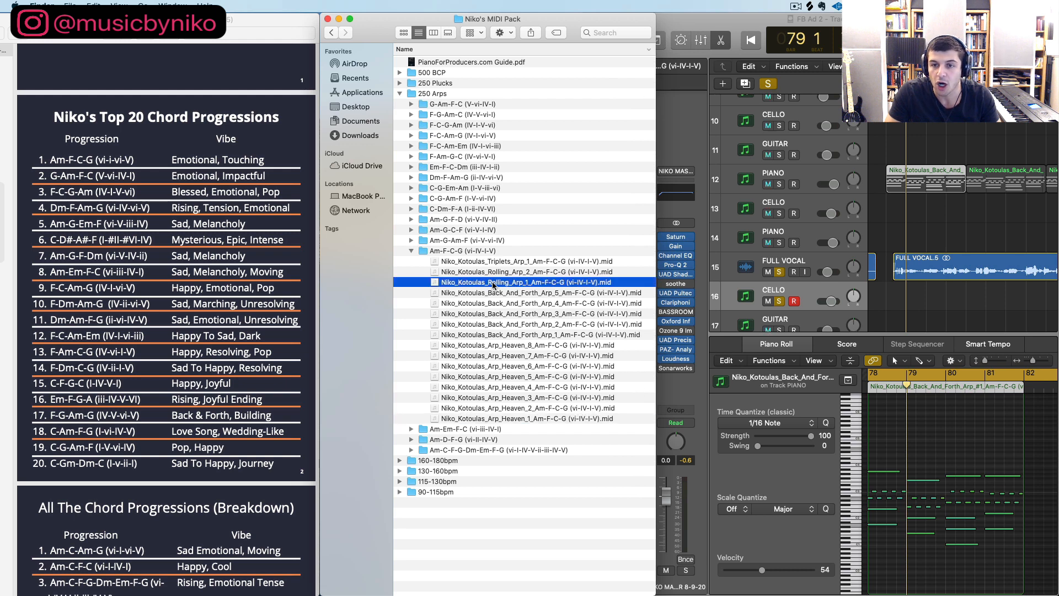
left_click_drag(494, 283, 906, 307)
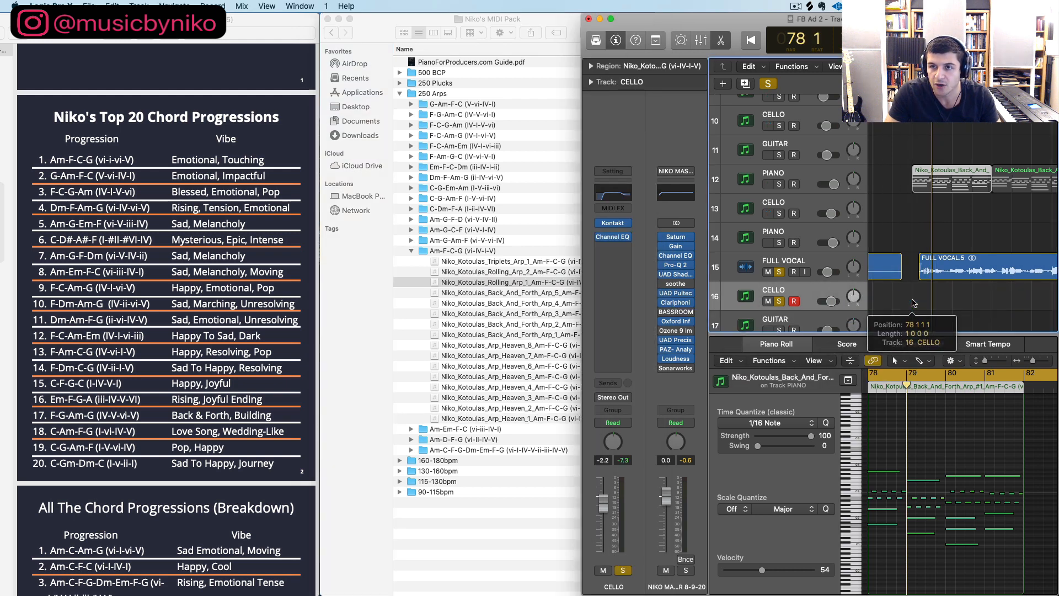
left_click(895, 307)
key("space")
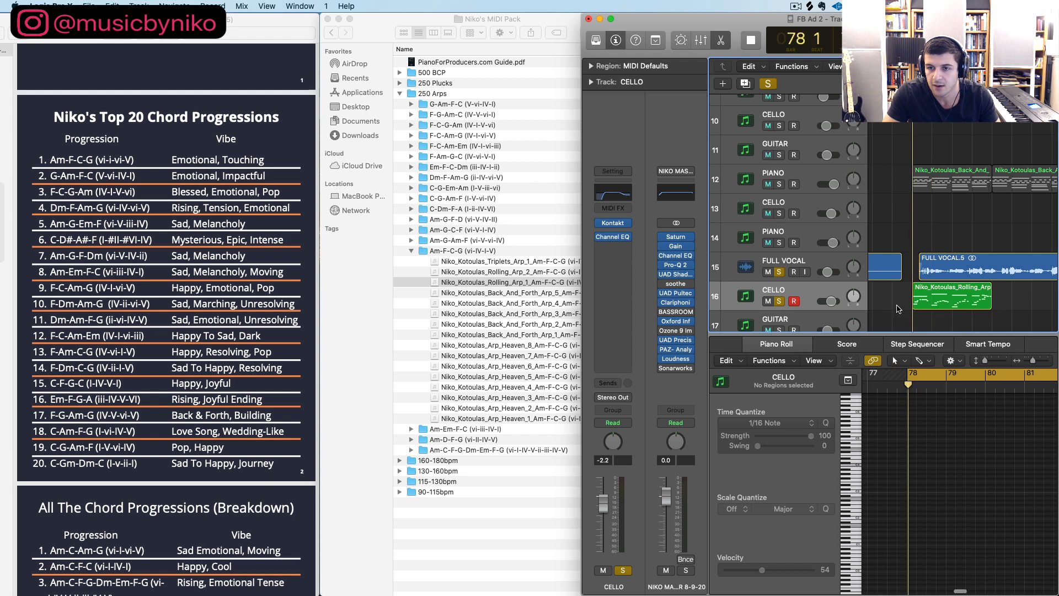
left_click_drag(830, 300, 834, 301)
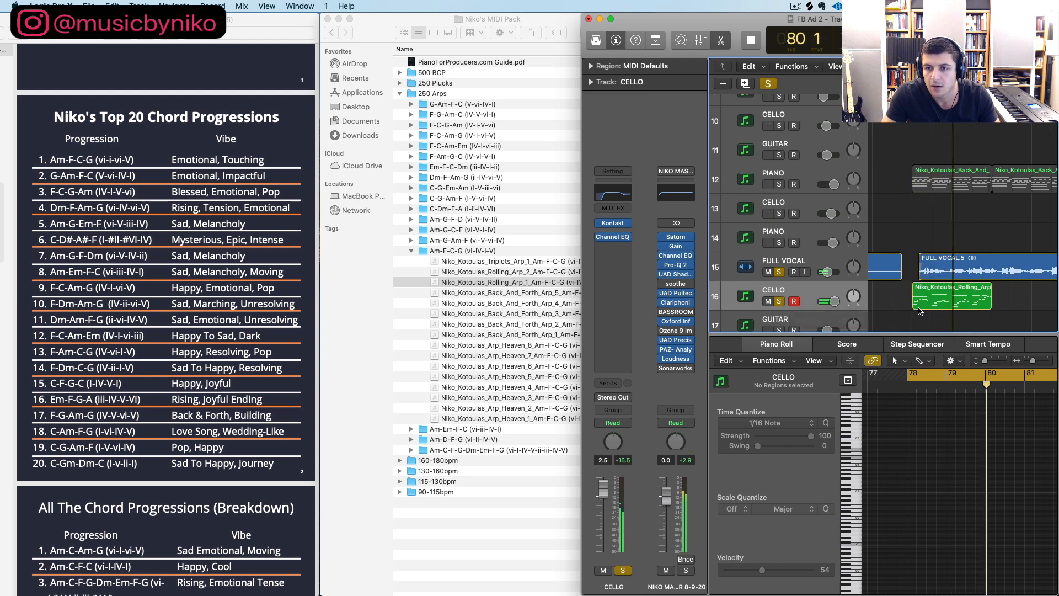
Move the CELLO track containing the rolling arp directly below PIANO track 12 and solo the PIANO track
left_click(940, 302)
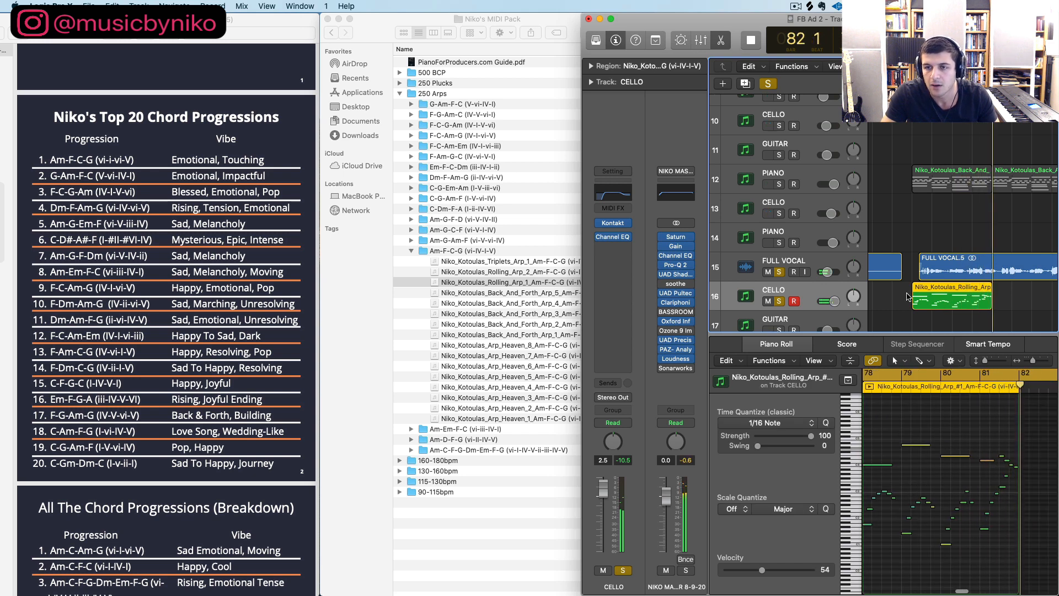
left_click_drag(802, 283, 778, 189)
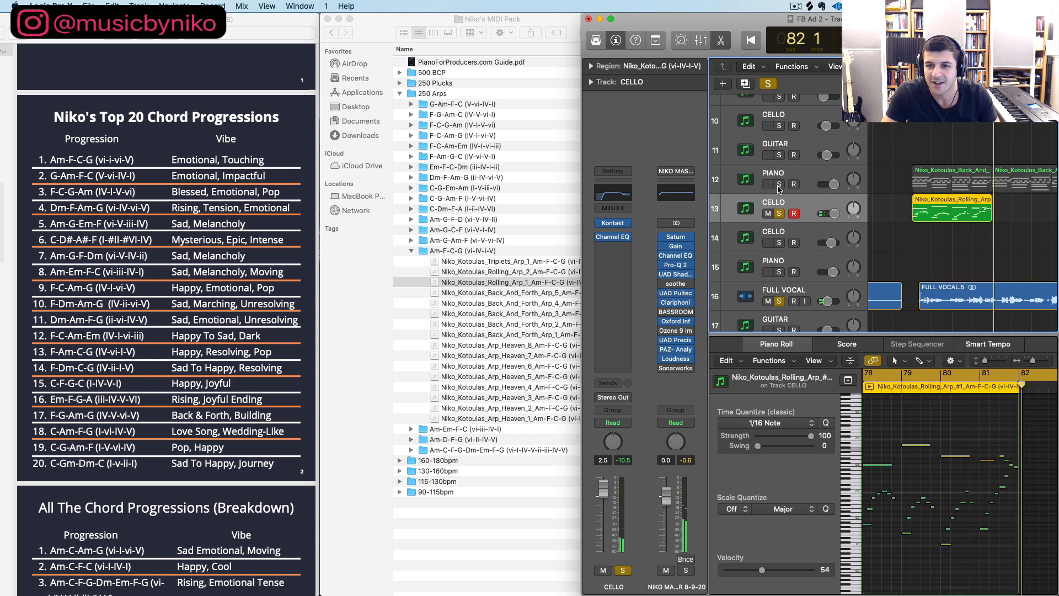
left_click(778, 183)
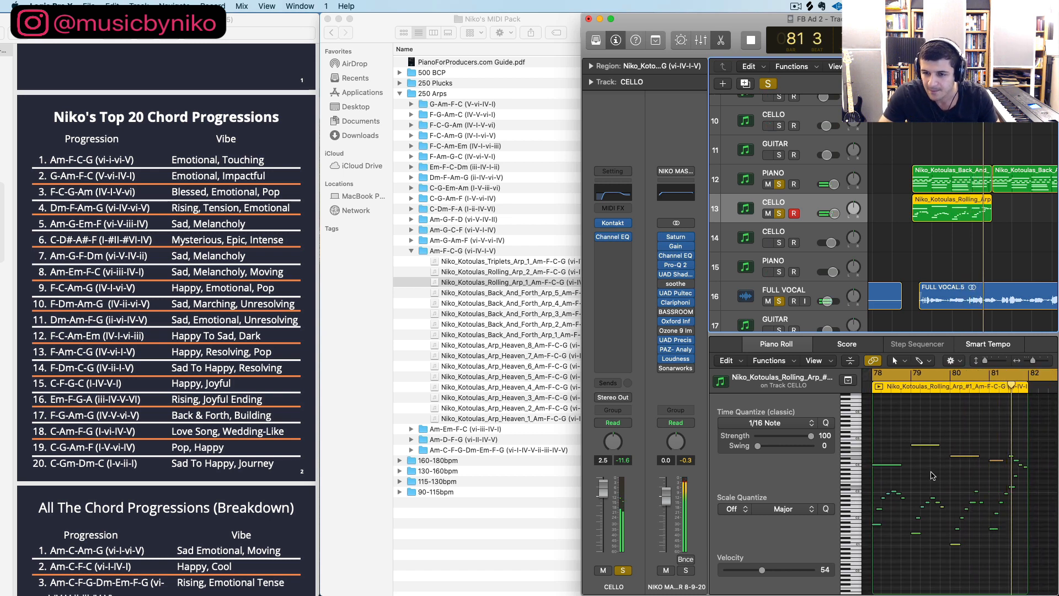
Delete the rolling arp's lower notes and lengthen the four remaining top notes to one bar each with a velocity of 89
left_click_drag(1020, 545, 868, 479)
key("Delete")
key("Delete")
left_click_drag(1018, 469, 893, 415)
left_click_drag(899, 465, 908, 468)
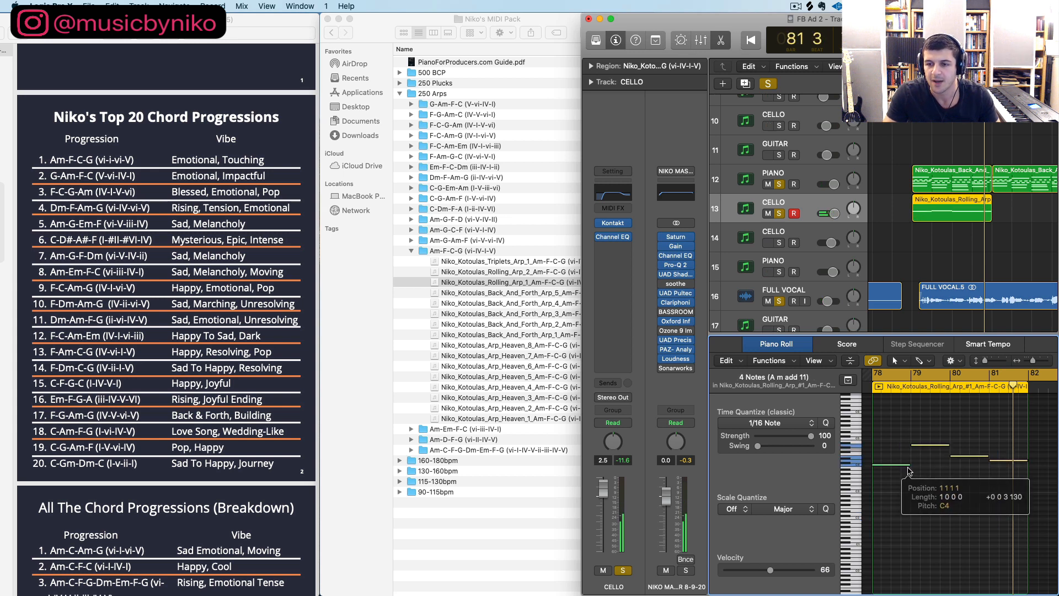
Raise CELLO track 13's volume to 3.2 dB during playback, and move the region to CELLO track 14 with that track soloed
key("space")
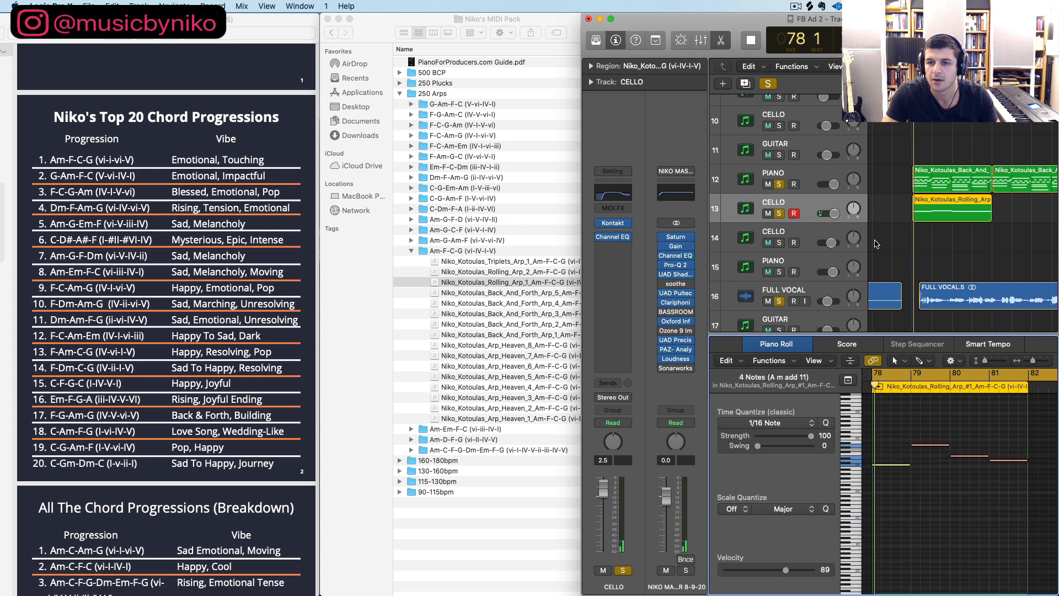
left_click(834, 212)
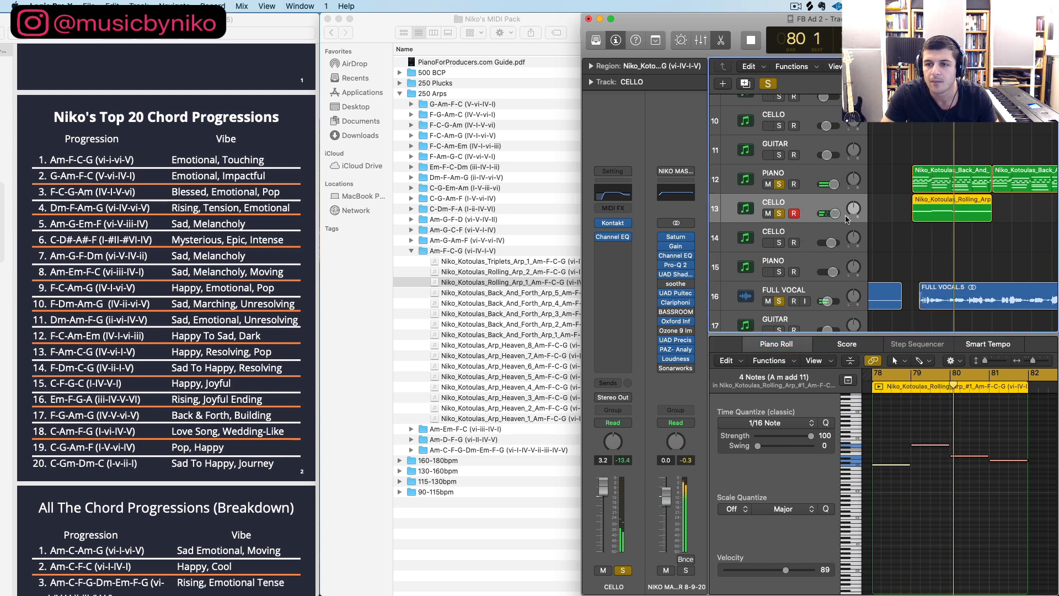
left_click_drag(933, 202, 934, 231)
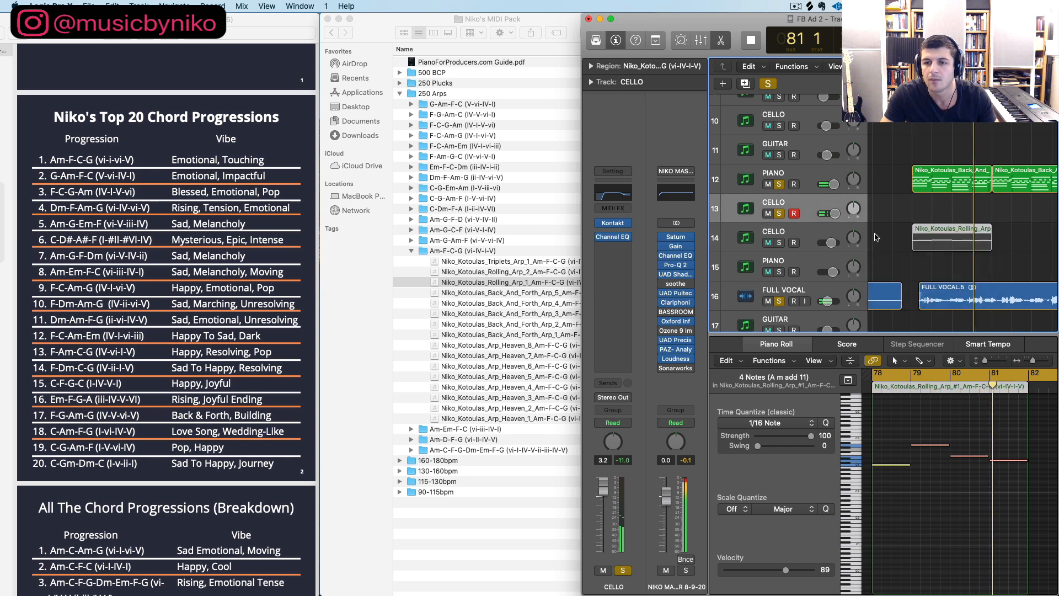
left_click(784, 237)
left_click(779, 242)
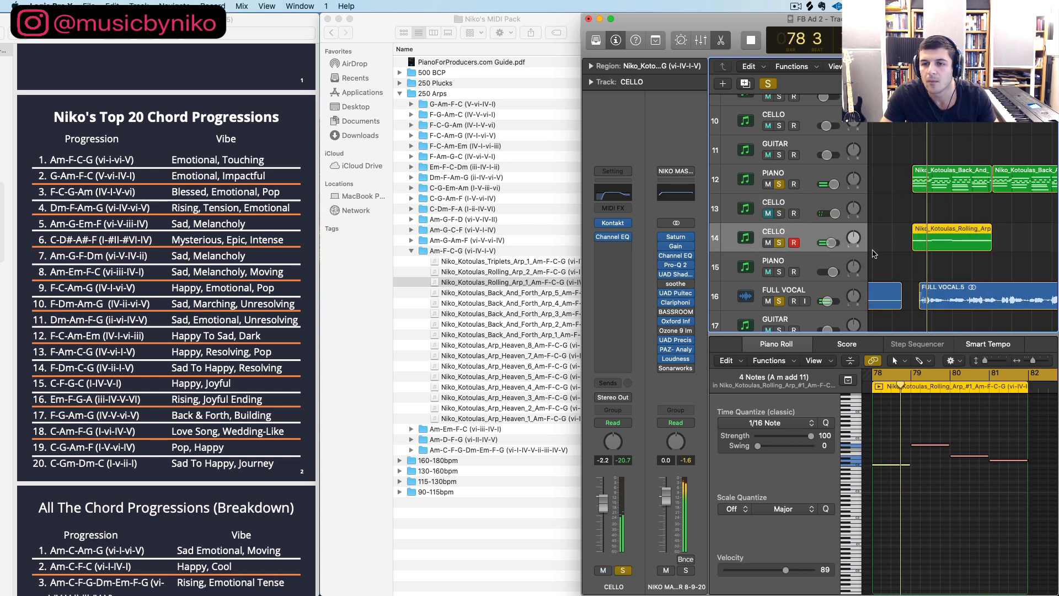
Transpose the region's four notes down one octave and set CELLO track 14's volume to -2.0 dB
left_click_drag(899, 505, 1013, 442)
key("alt+shift+Down")
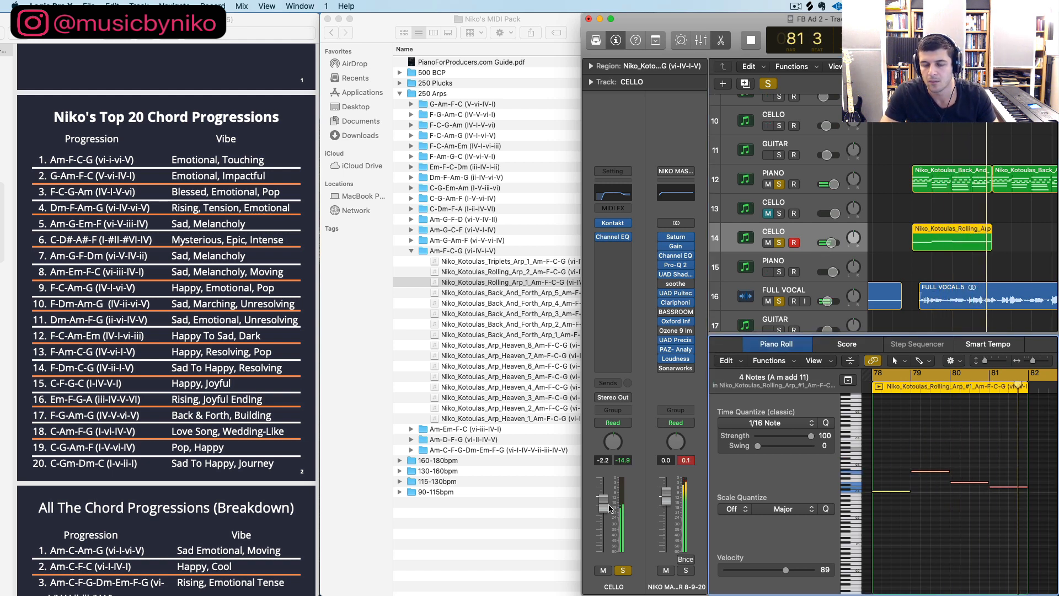
left_click_drag(603, 503, 603, 485)
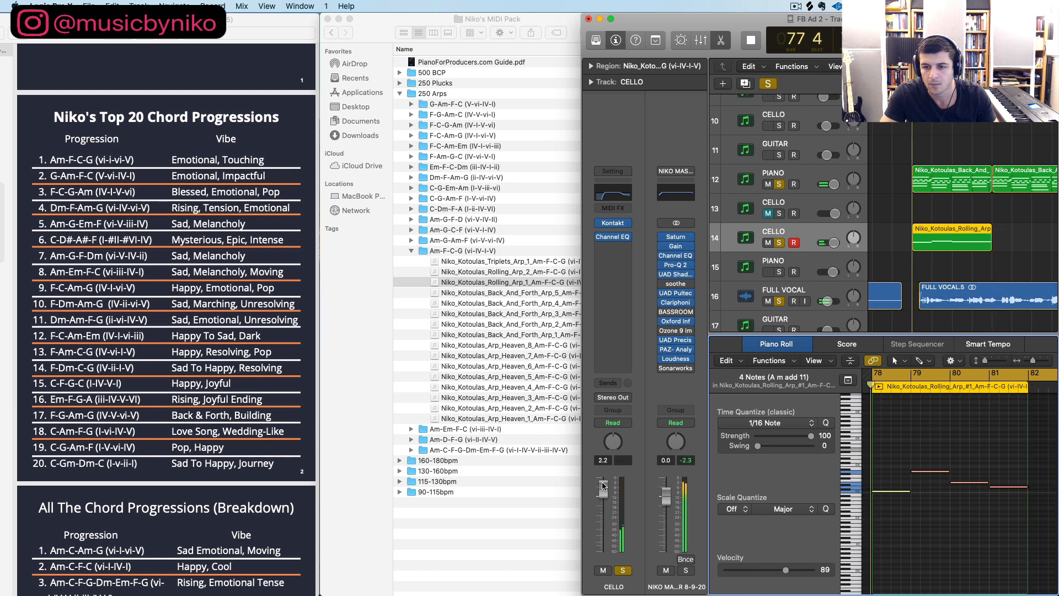
left_click_drag(603, 485, 603, 501)
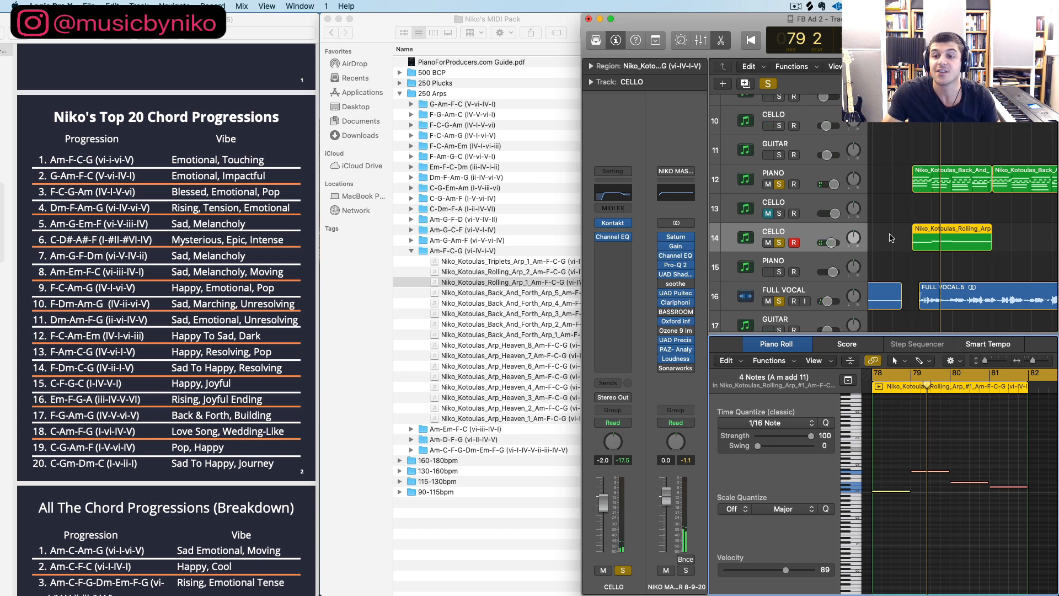
Replace the rolling arp region on CELLO track 14 with the Arp_Heaven_1 Am-F-C-G MIDI file from the 250 Arps folder at bar 78
left_click_drag(889, 234, 940, 265)
key("Delete")
left_click(460, 256)
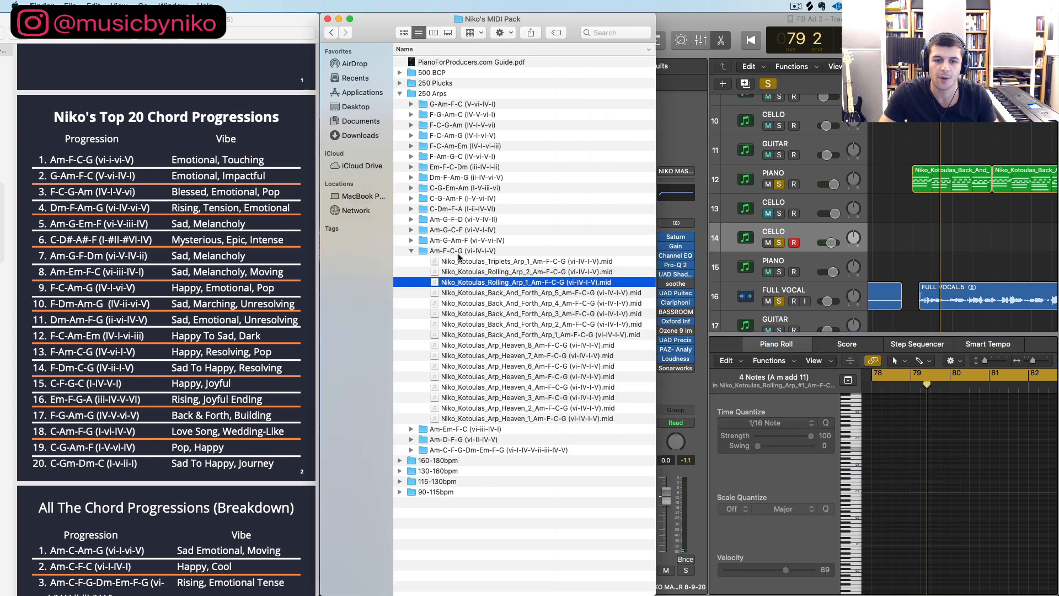
left_click(464, 252)
key("Left")
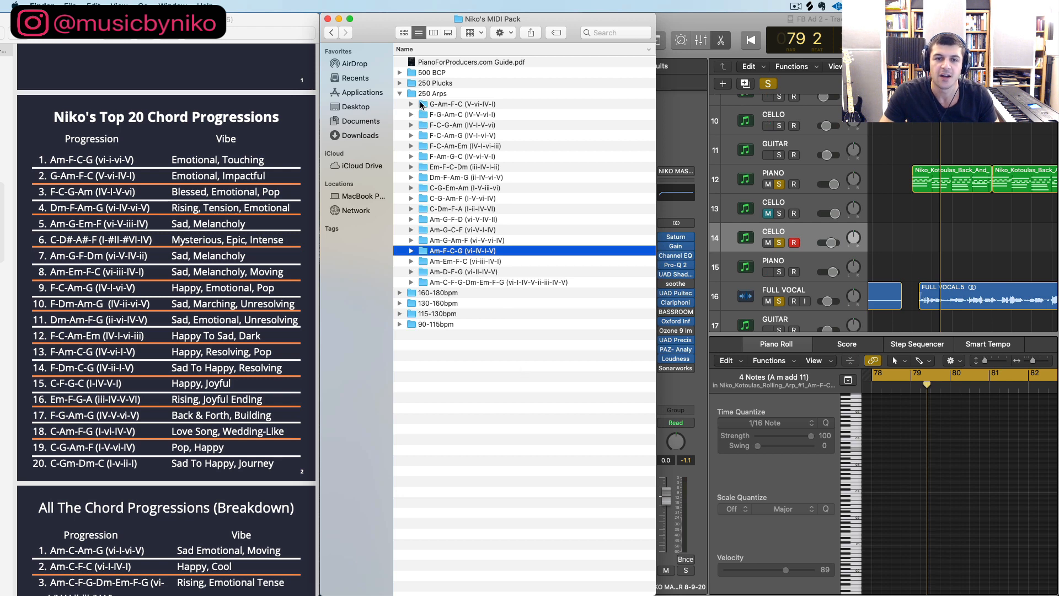
key("Right")
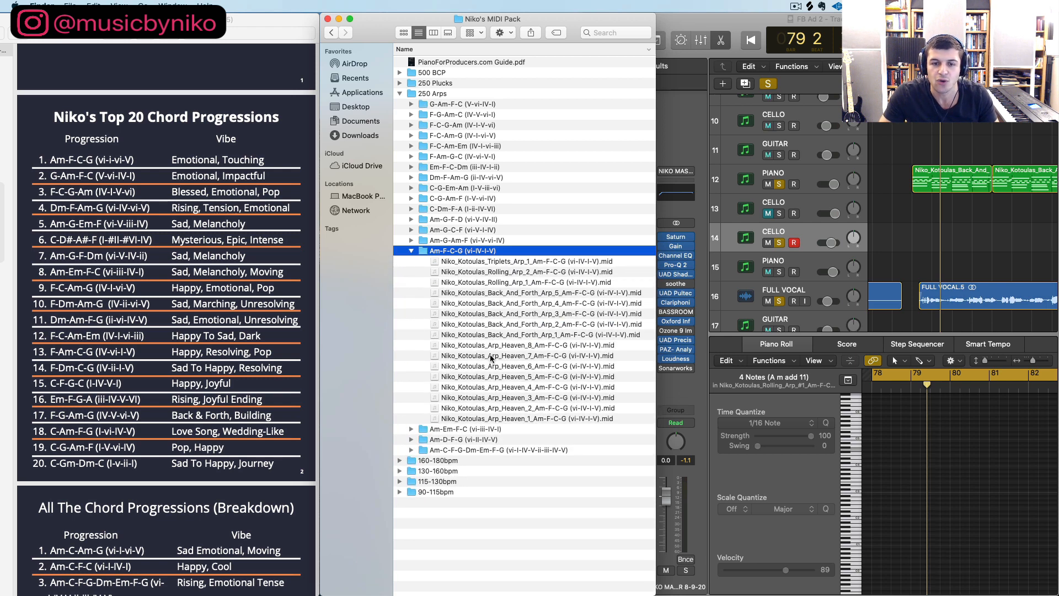
left_click(491, 357)
left_click(497, 407)
left_click_drag(498, 418, 938, 237)
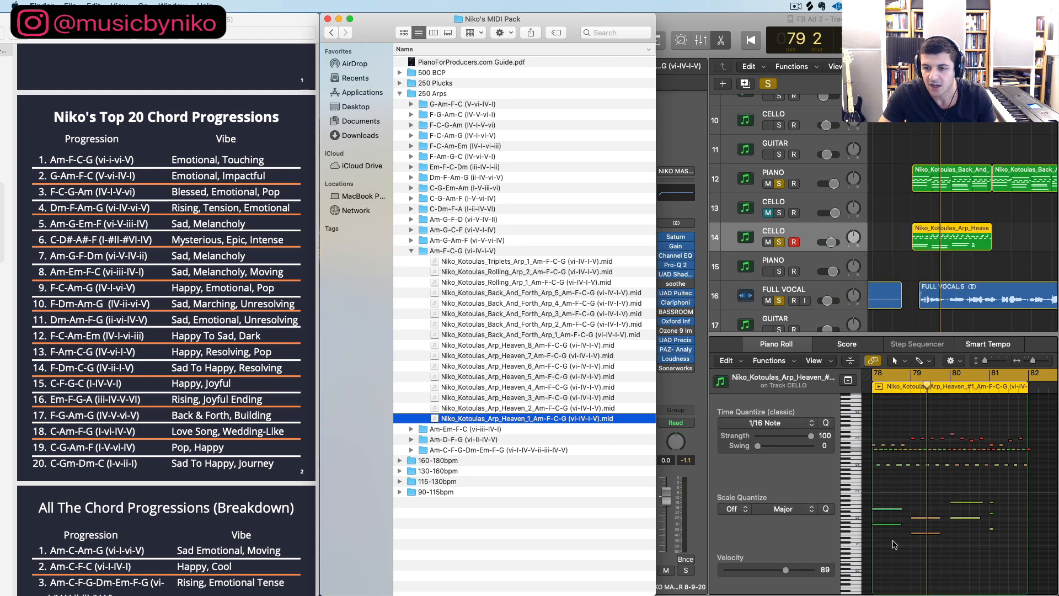
Delete the low chord notes from the Arp Heaven region and play it with the piano and vocal
left_click(895, 545)
left_click_drag(887, 556, 1001, 493)
key("Delete")
key("space")
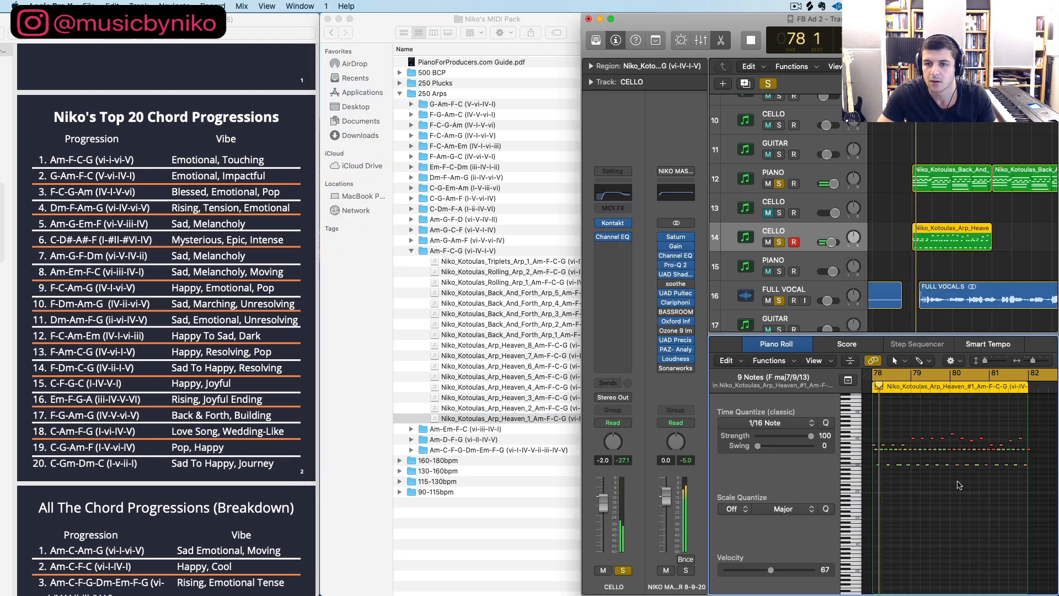
Move the Arp Heaven region up to CELLO track 13, solo that track, and adjust its volume
left_click_drag(934, 237, 789, 215)
left_click(778, 213)
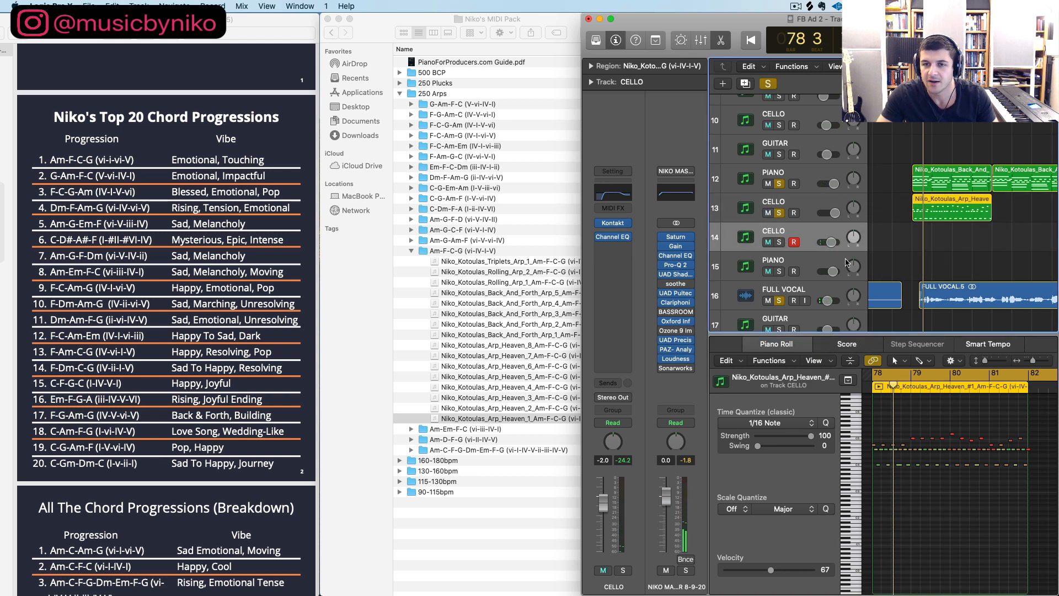
left_click_drag(835, 213, 827, 213)
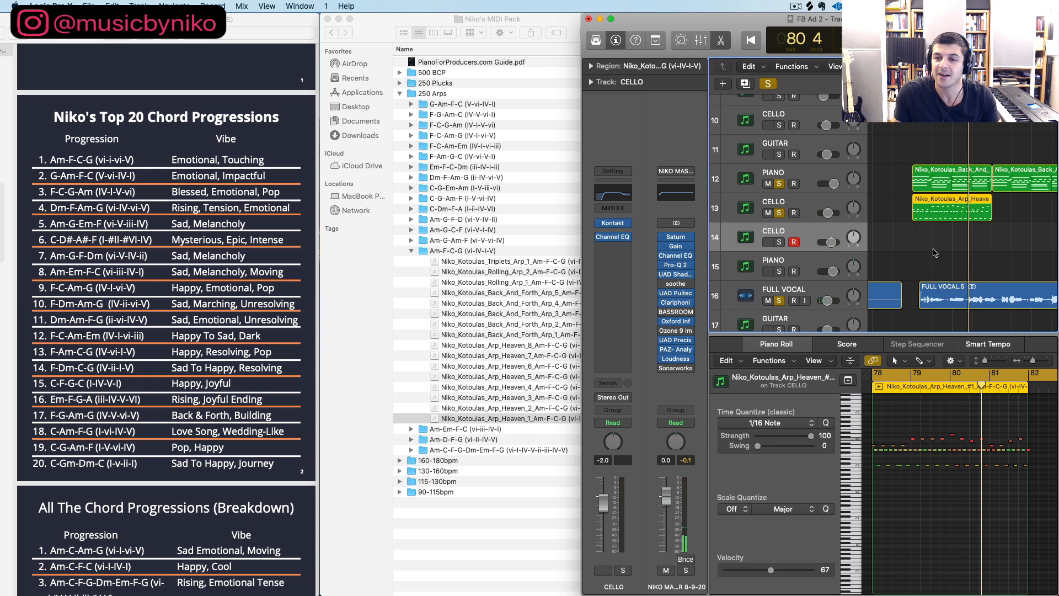
Delete the Arp Heaven region from CELLO track 13 and return to the MIDI pack folder in Finder
key("Delete")
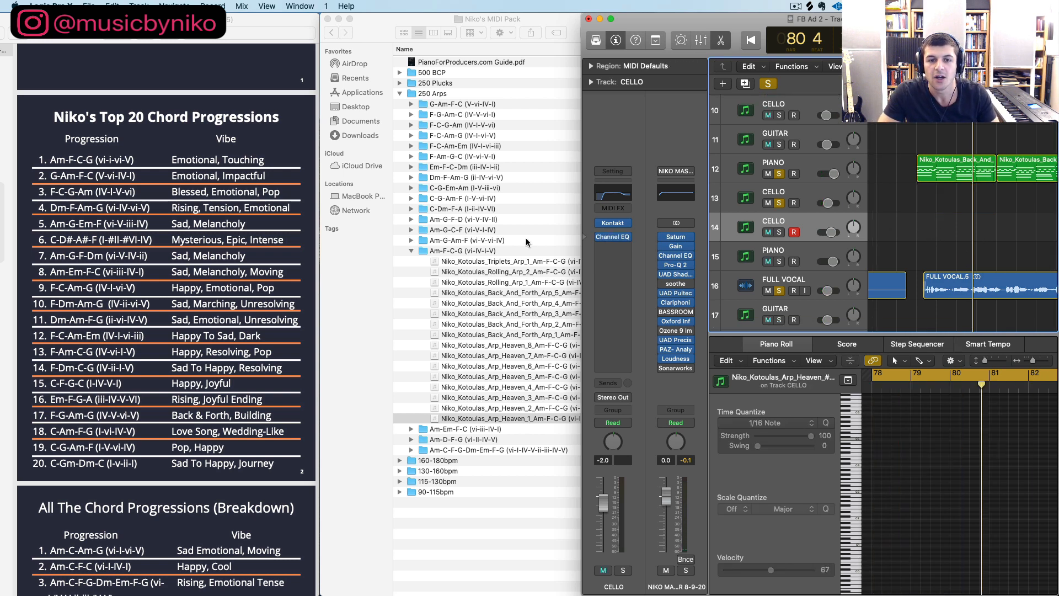
left_click(496, 238)
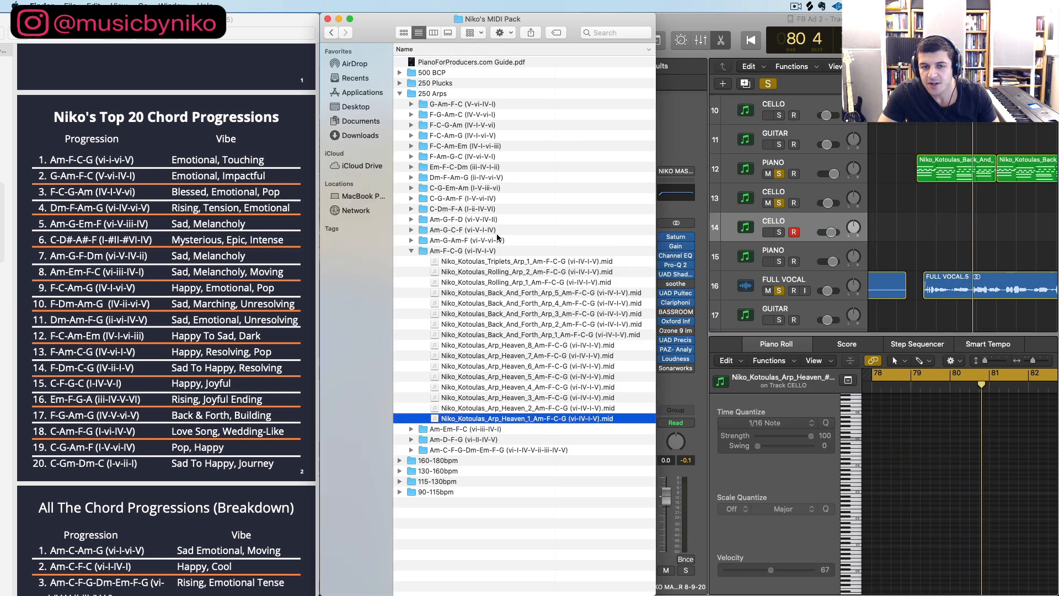
Collapse the 250 Arps folder and open the Am-F-C-G (vi-IV-I-V) folder inside 250 Plucks
left_click(499, 303)
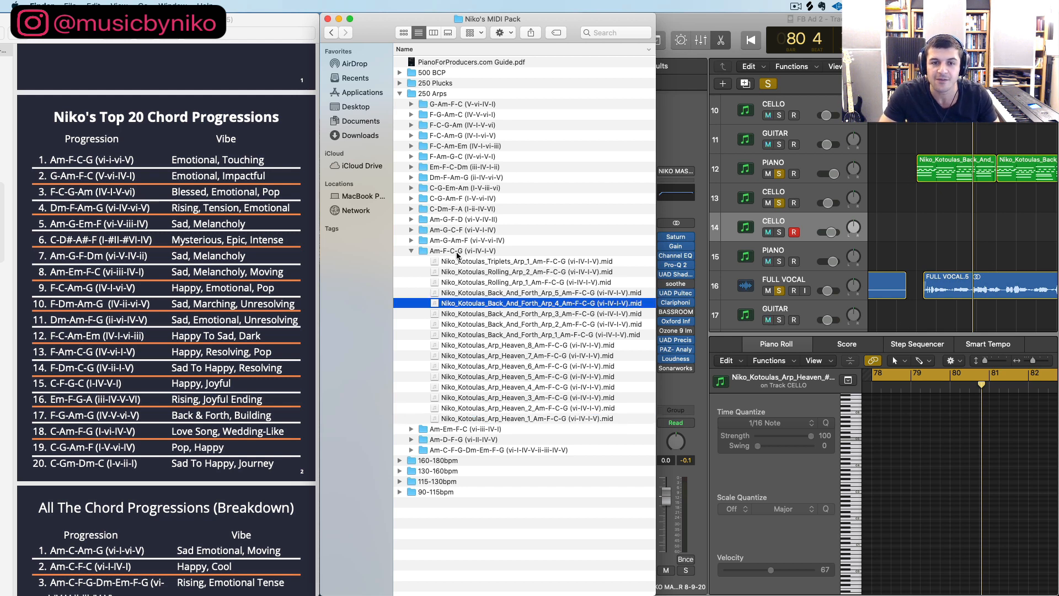
left_click(457, 251)
key("Left")
left_click(435, 93)
key("Left")
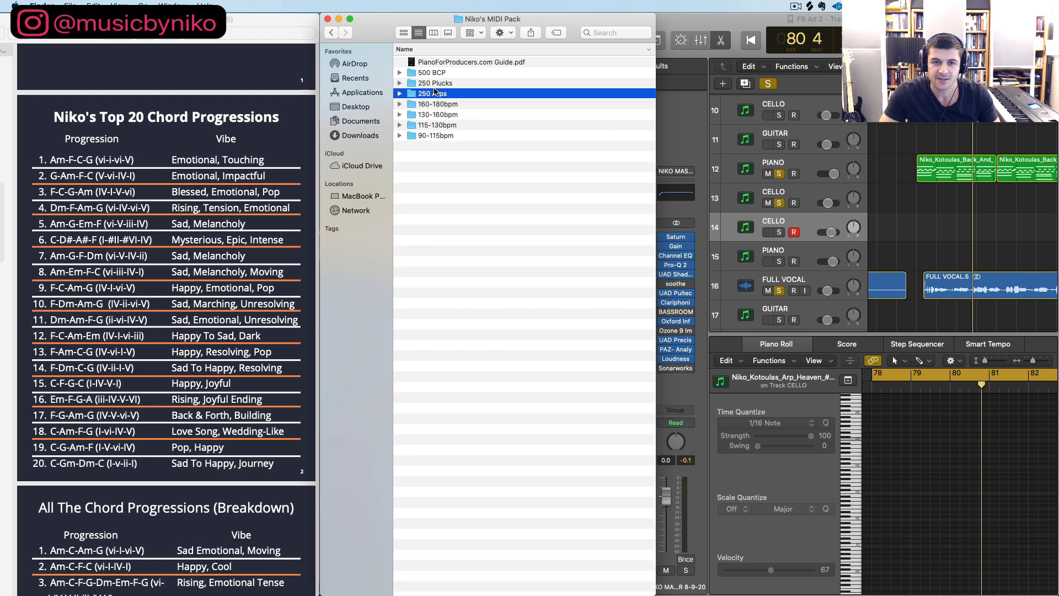
key("Up")
key("Right")
scroll(441, 497, "down", 1)
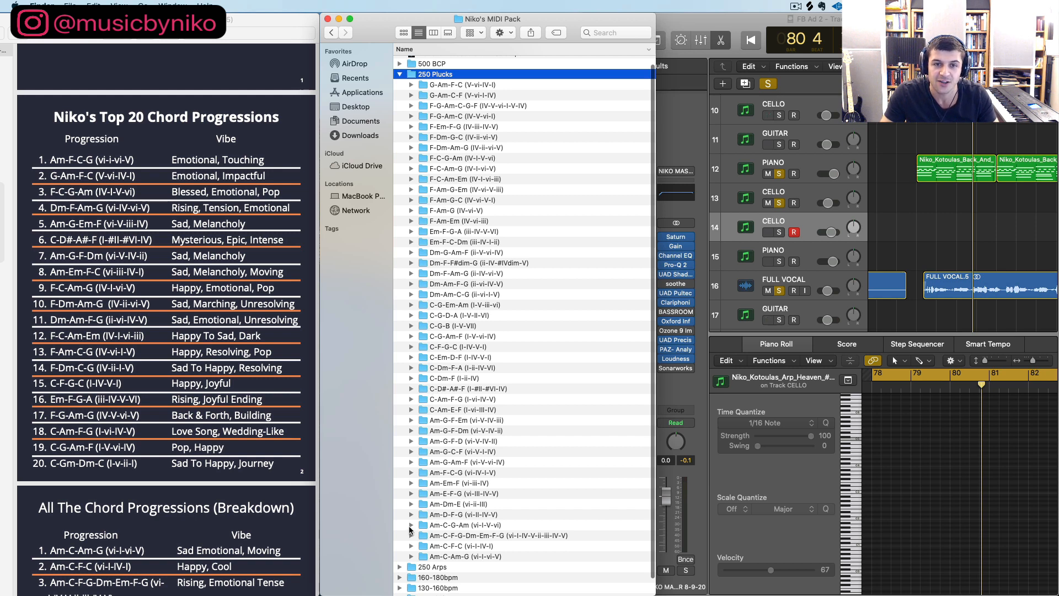
double_click(440, 473)
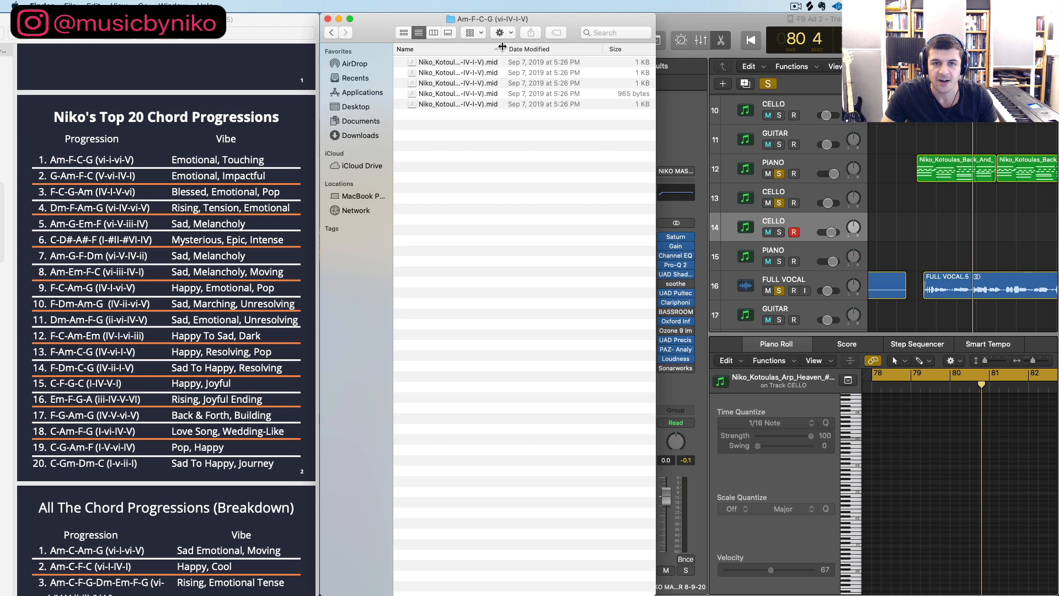
Widen the file name column and place the Plucks_2 Am-F-C-G MIDI file on CELLO track 14 at bar 78
left_click_drag(502, 46, 606, 73)
left_click(453, 76)
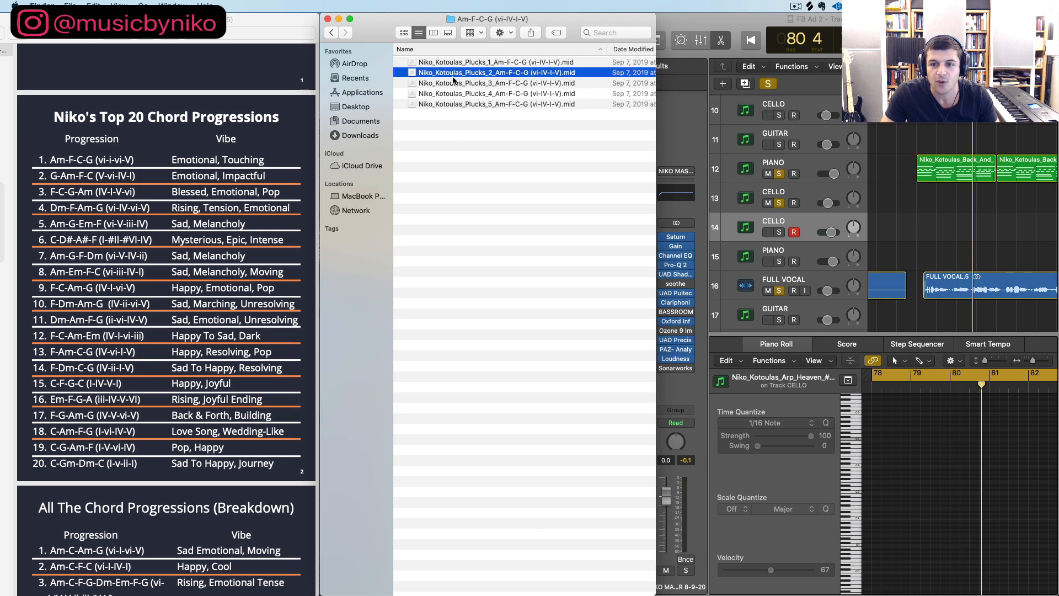
left_click_drag(453, 77, 895, 232)
scroll(894, 232, "left", 3)
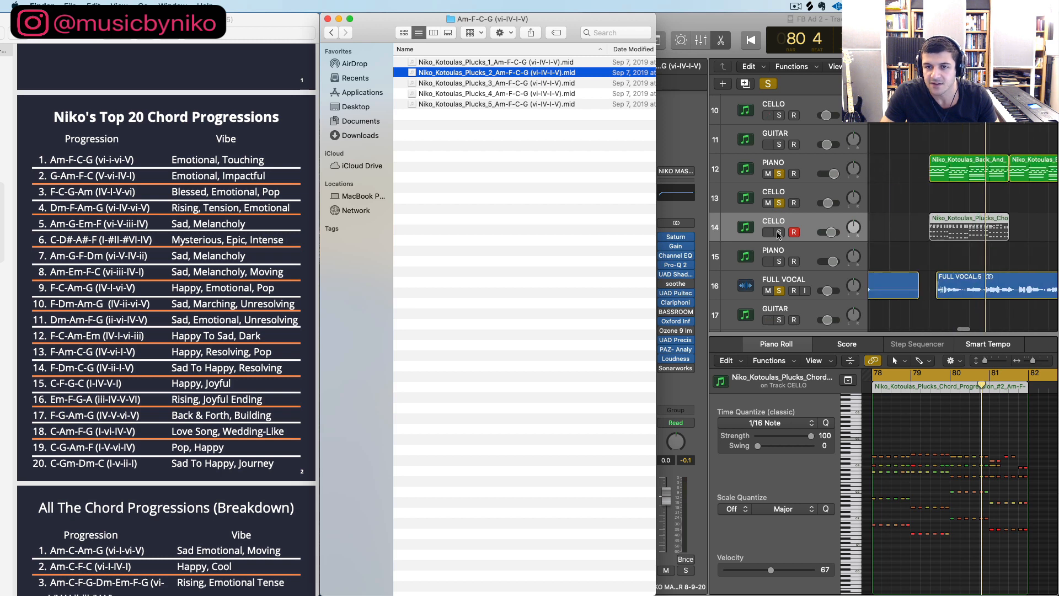
Solo CELLO track 14 and play the Plucks region on its own
left_click(777, 234)
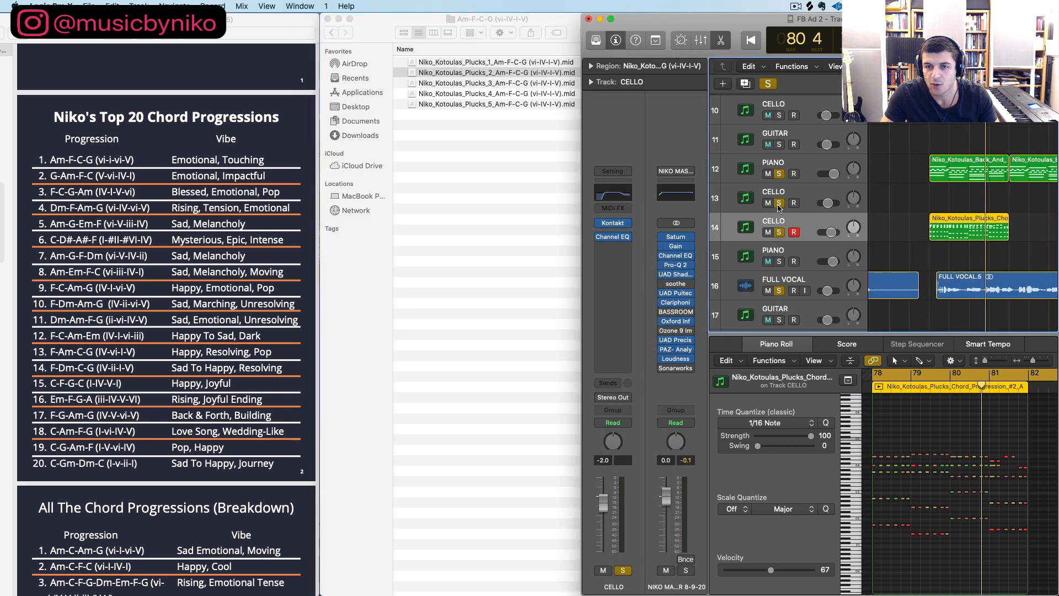
left_click(779, 232)
key("shift+space")
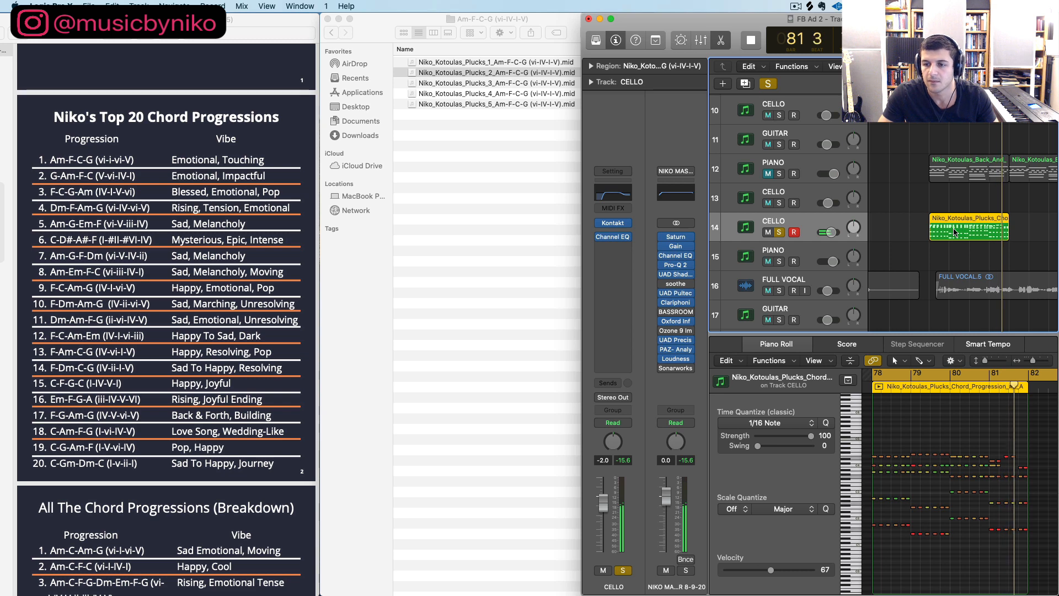
Move the Plucks region up to CELLO track 13 and solo that track together with the full vocal
left_click_drag(954, 231, 954, 202)
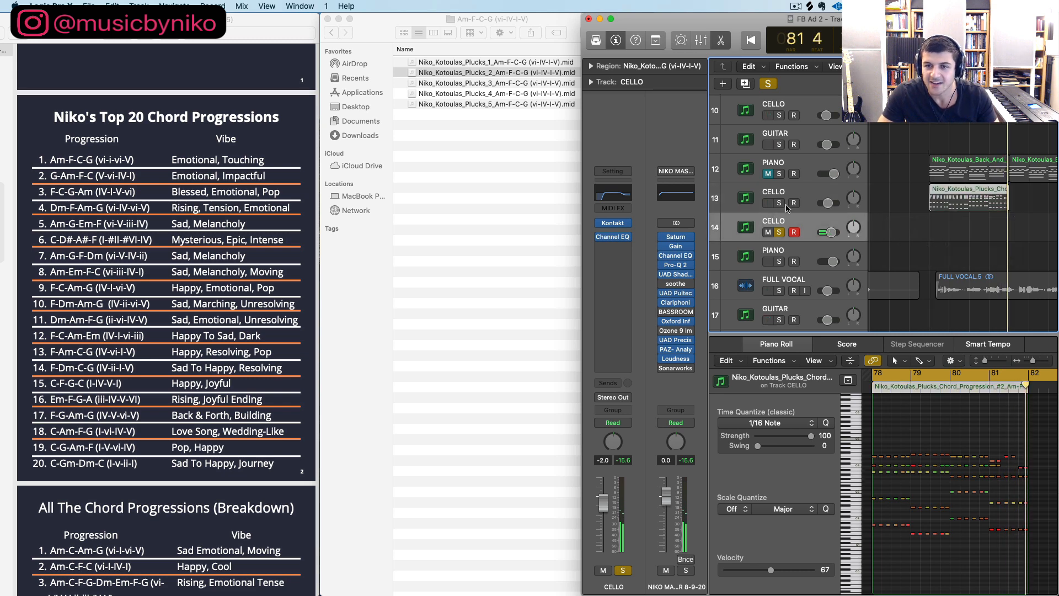
left_click(779, 289)
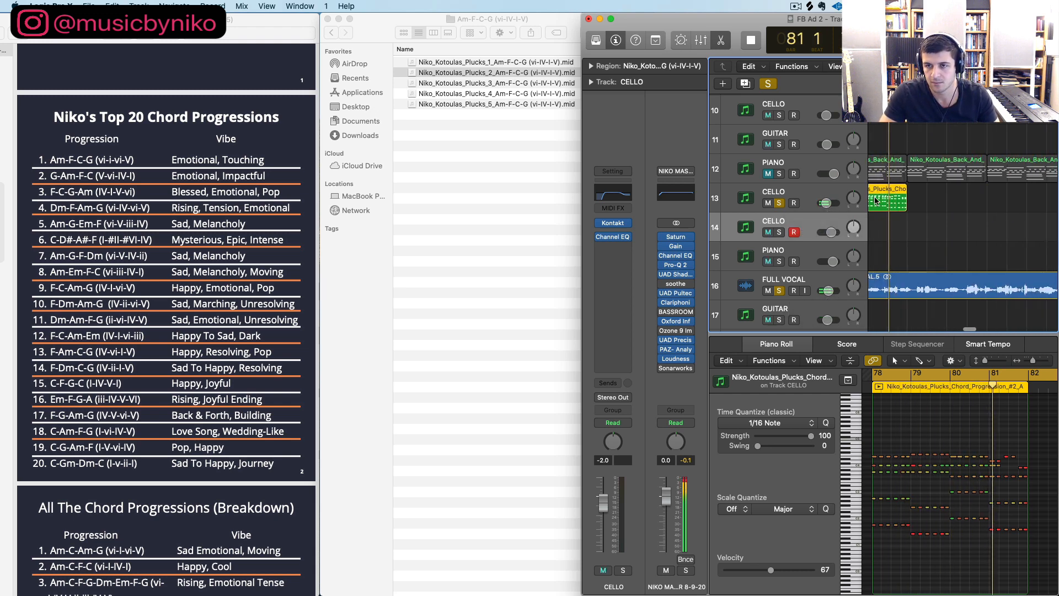
Copy the Plucks region to bars 82 and 86 on CELLO track 13 and play it with the vocal
left_click_drag(977, 202, 960, 209)
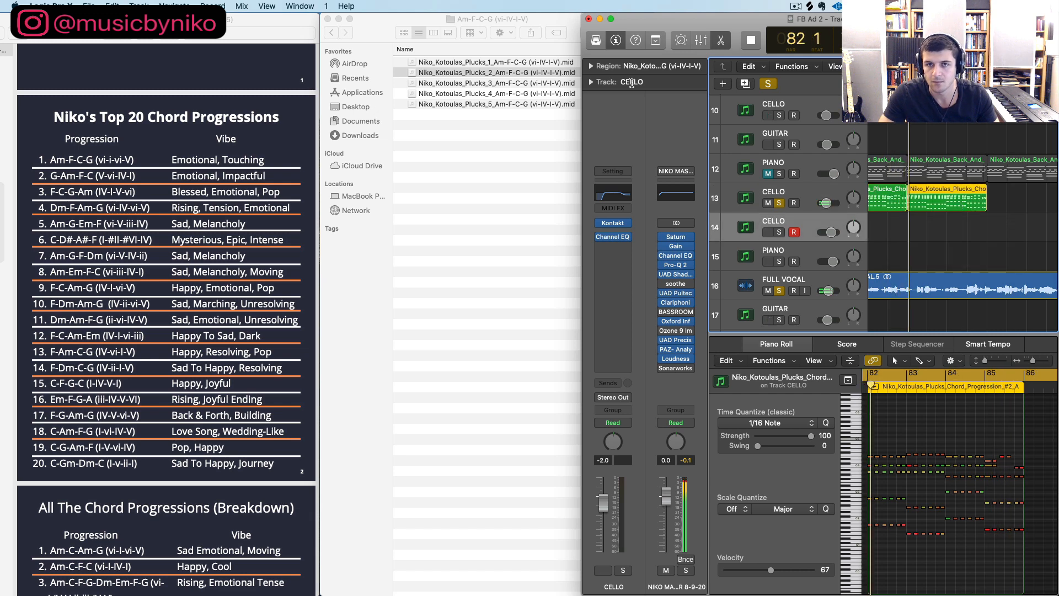
key("i")
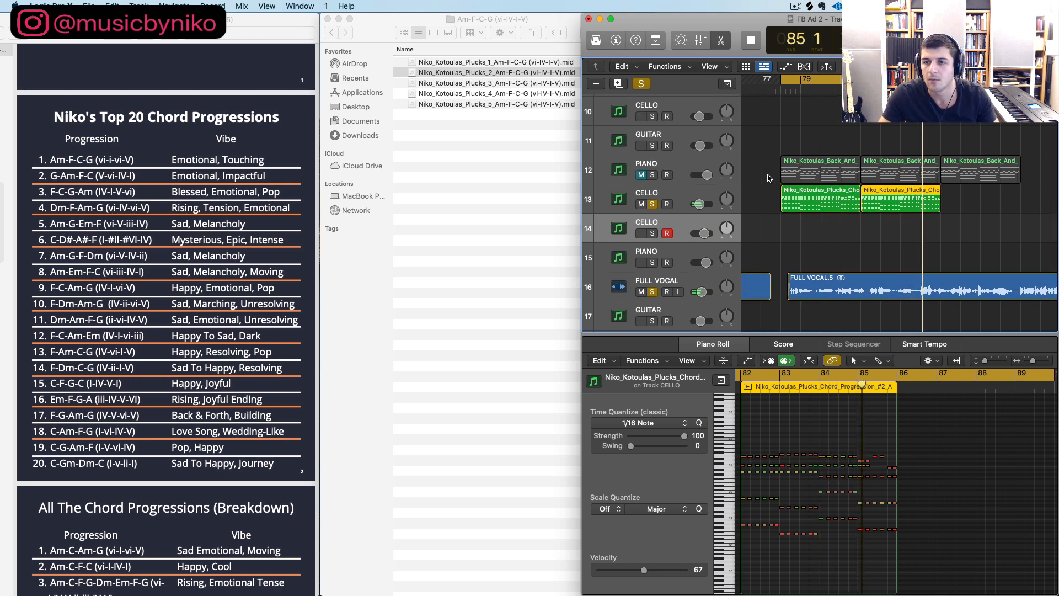
left_click_drag(873, 201, 952, 202)
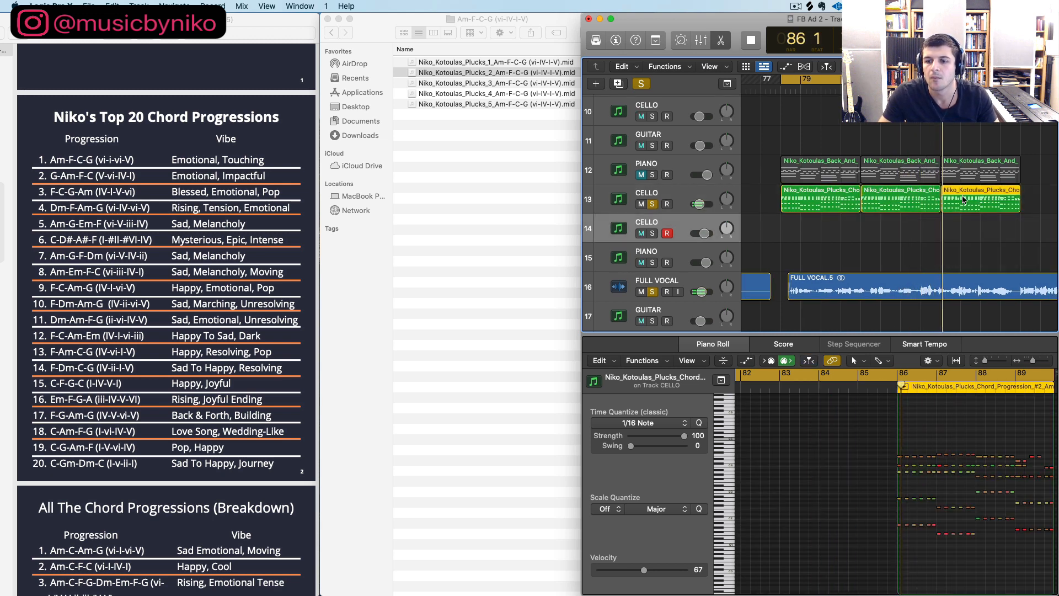
key("space")
left_click(919, 462)
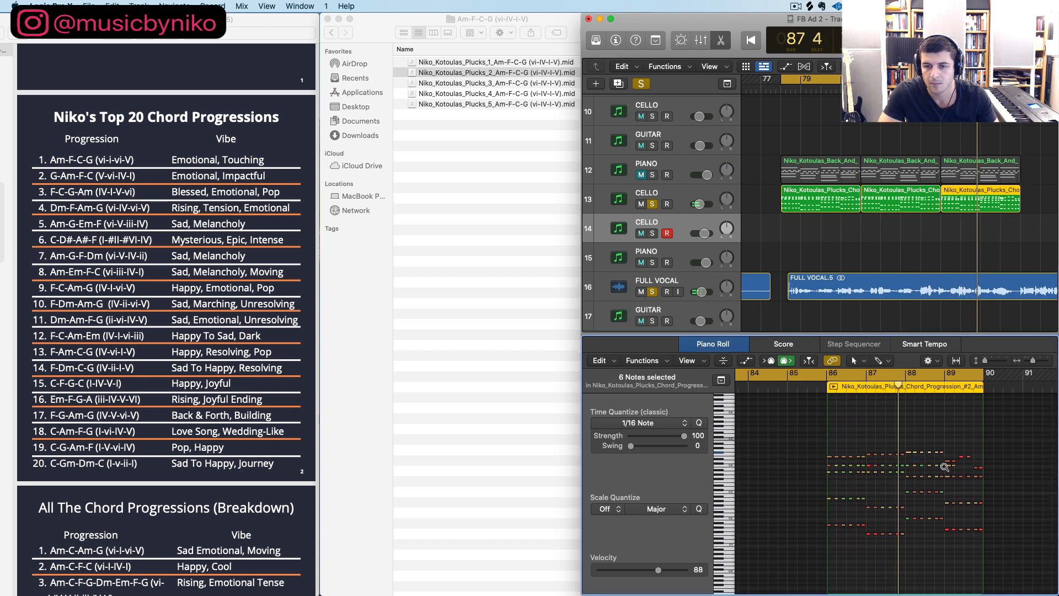
key("space")
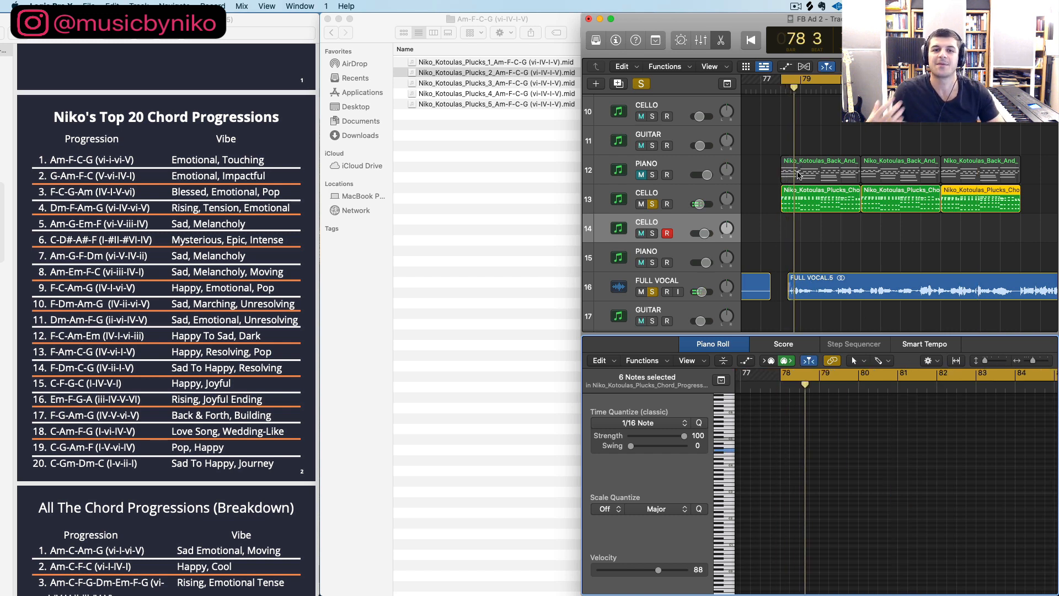
Delete the three Plucks regions from CELLO track 13 and return to the main MIDI pack folder in Finder
left_click(562, 259)
left_click_drag(782, 229, 979, 201)
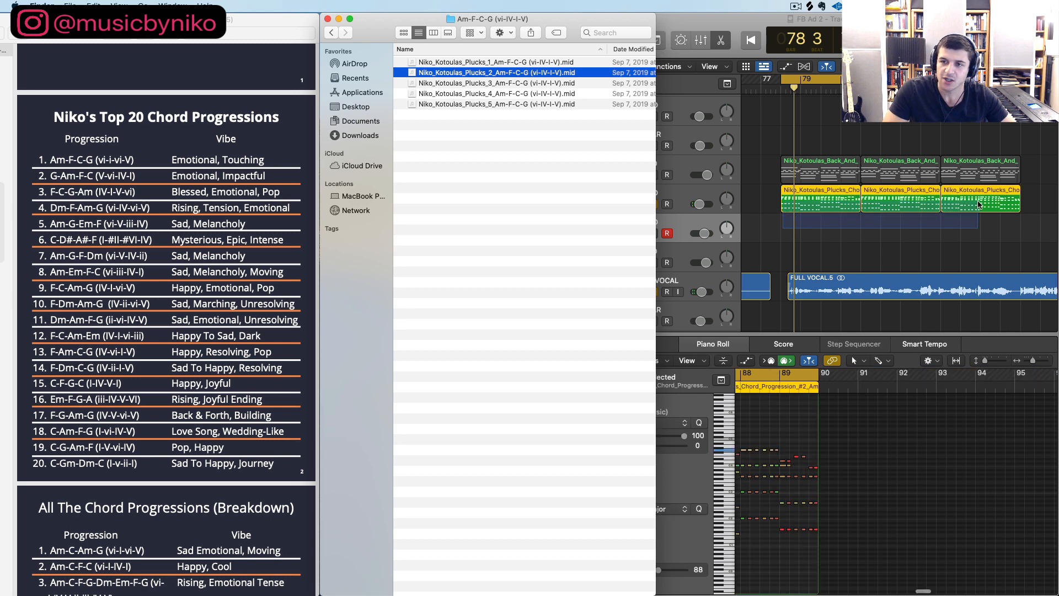
key("Delete")
left_click(345, 28)
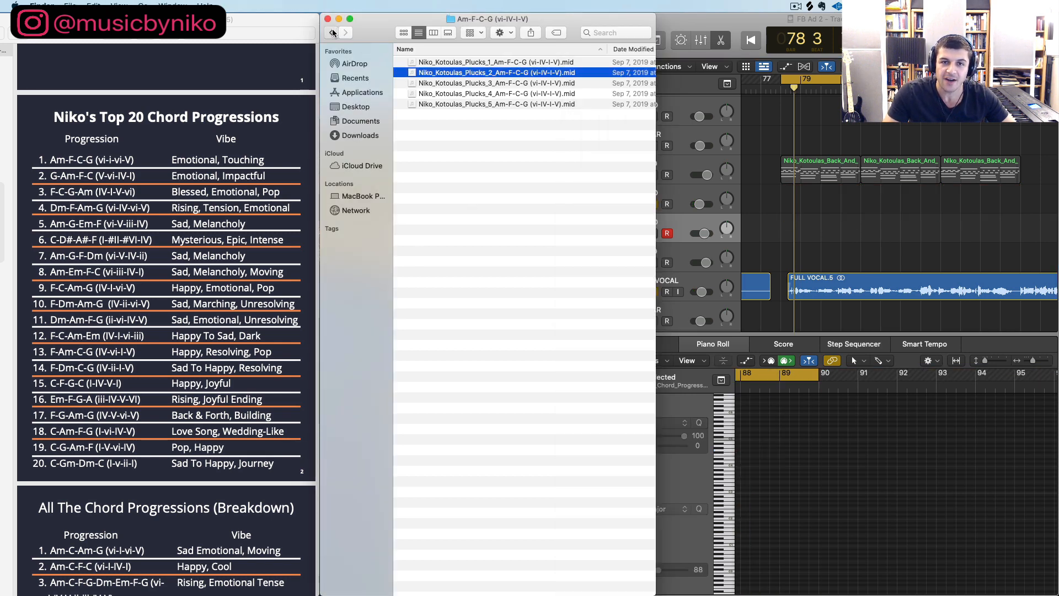
left_click(332, 28)
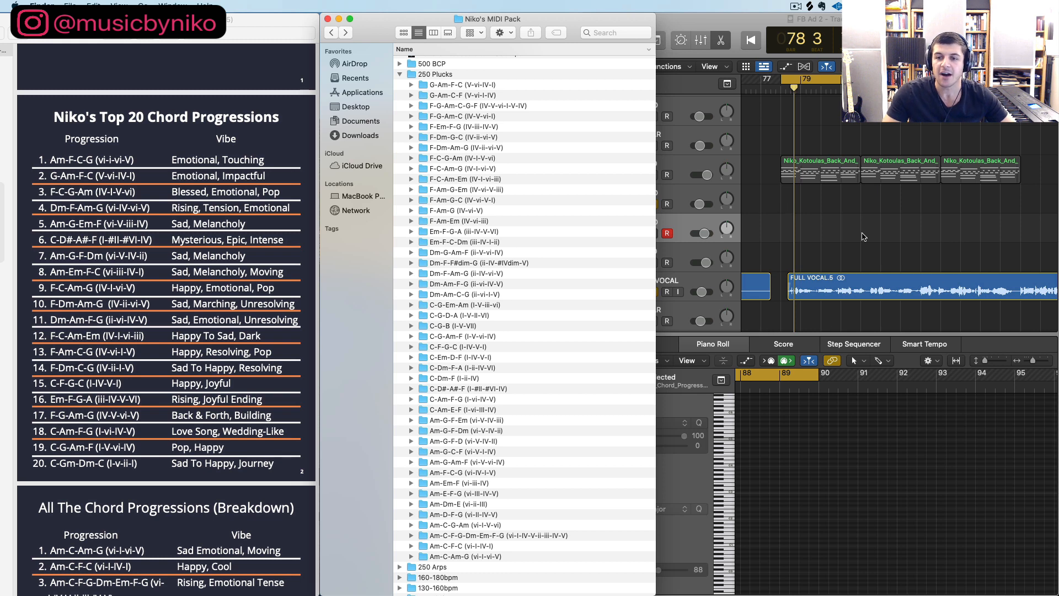
Turn off all track solos in Logic Pro and select PIANO track 15
left_click(108, 305)
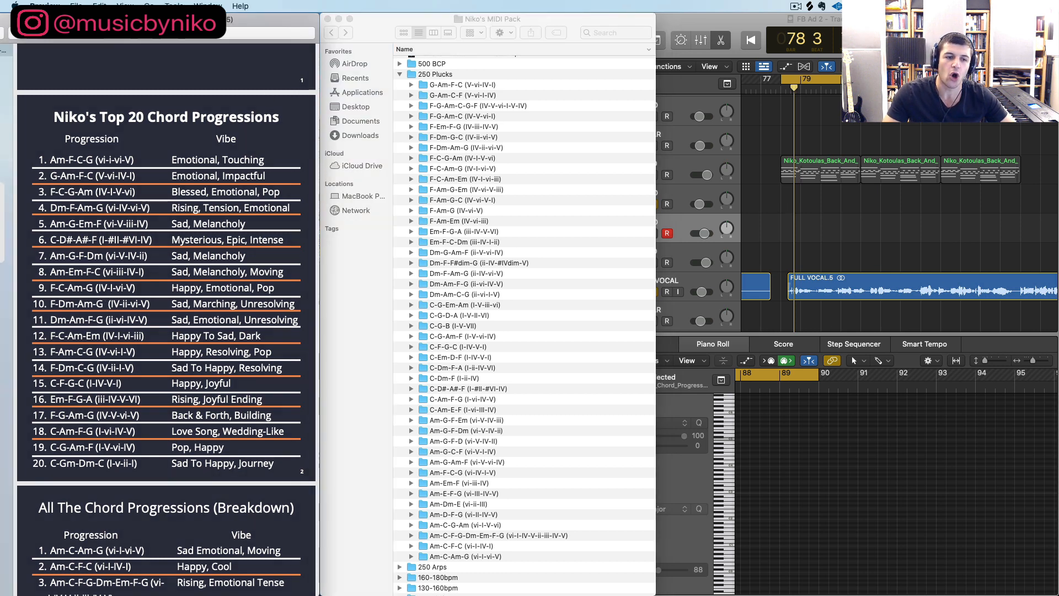
left_click(853, 288)
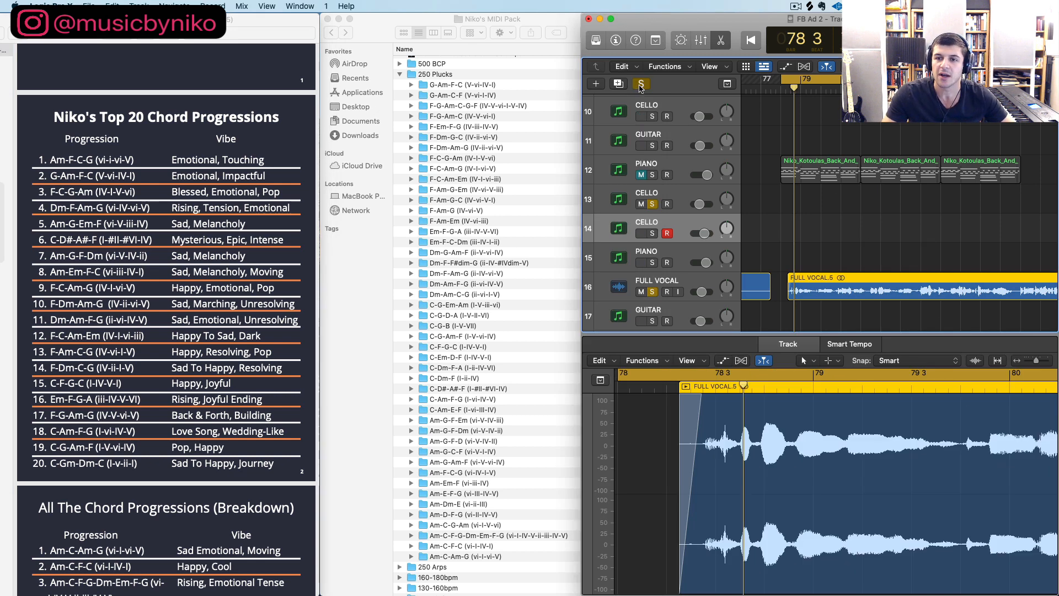
left_click(641, 85)
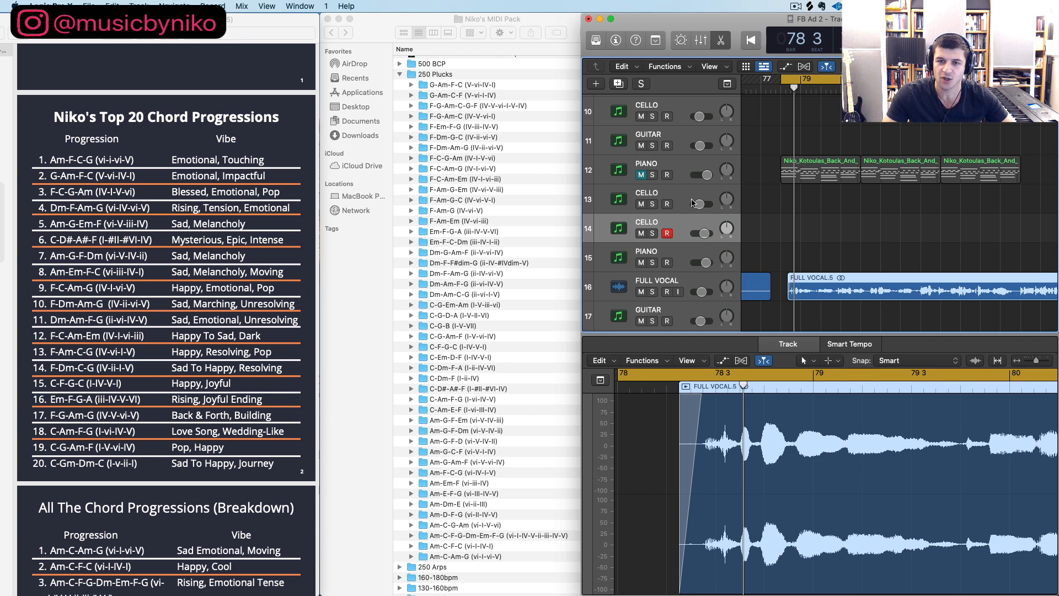
left_click(682, 167)
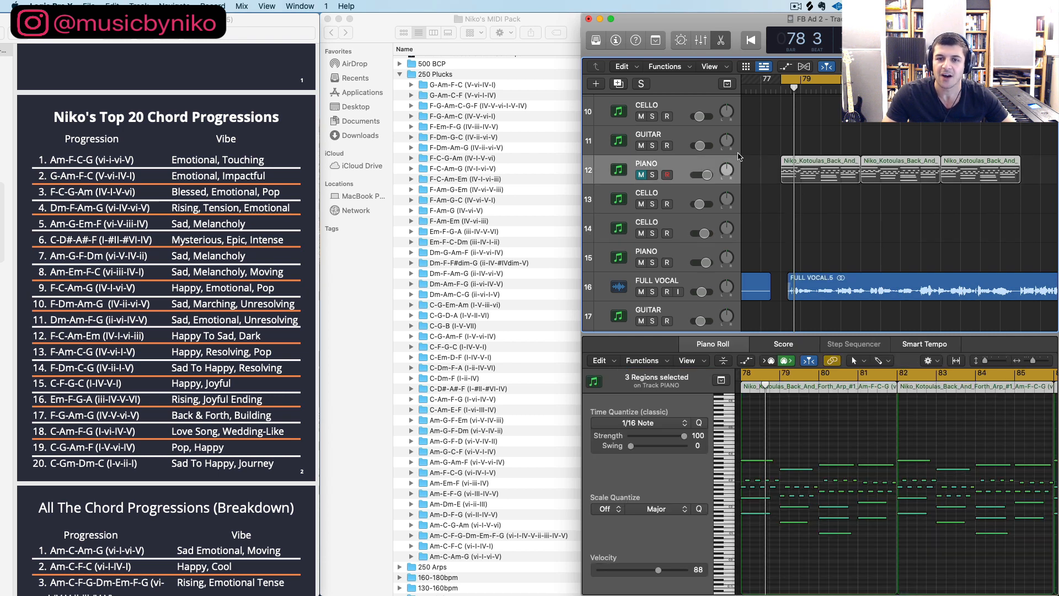
left_click(672, 255)
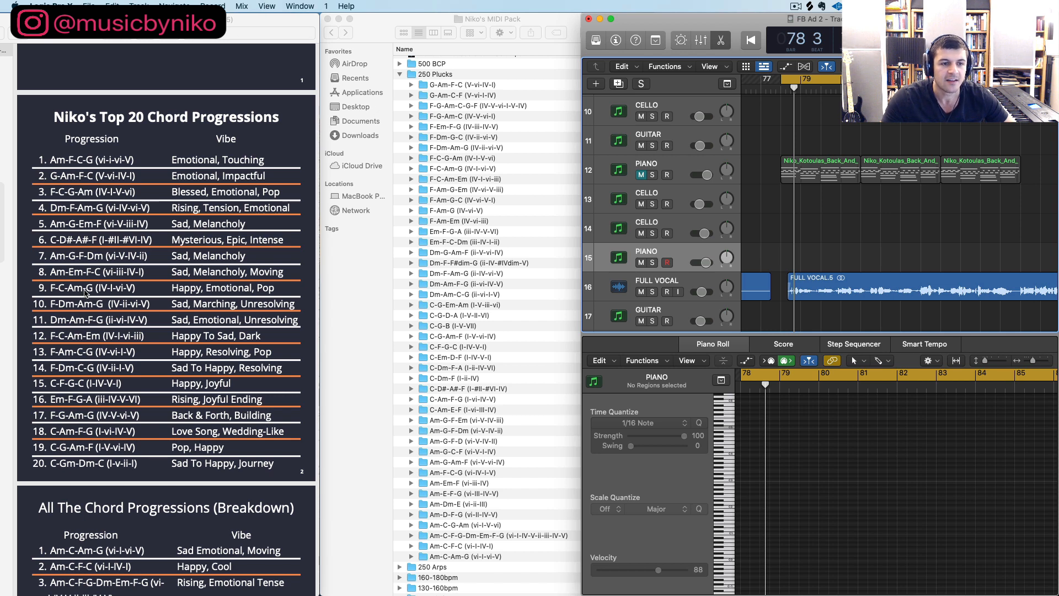
Check the guide's top 20 progressions, collapse 250 Plucks, and expand the F-C-Am-G (IV-I-vi-V) folder inside 500 BCP
scroll(87, 293, "down", 1)
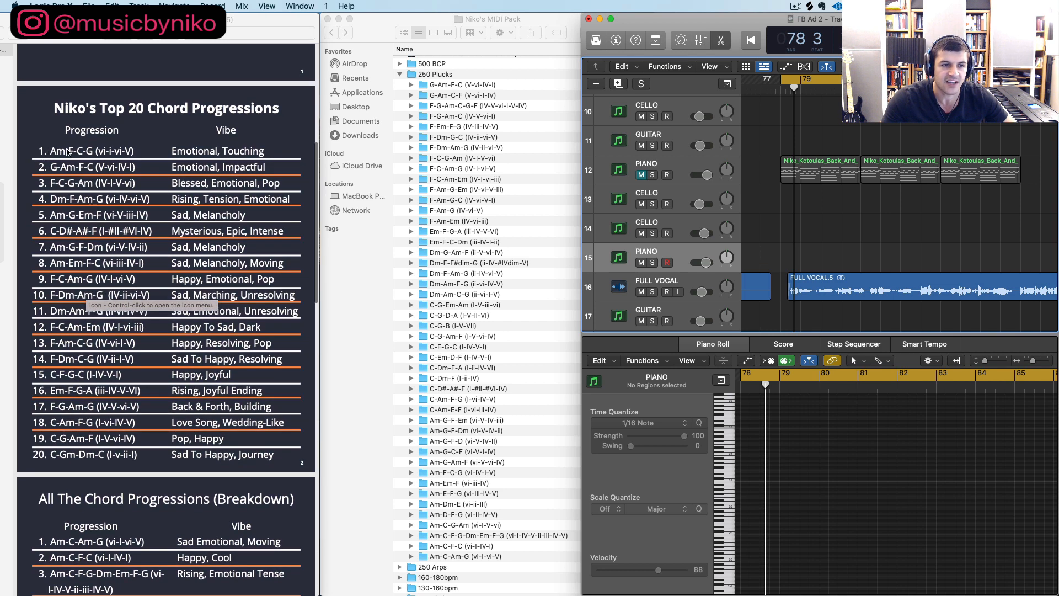
left_click(55, 275)
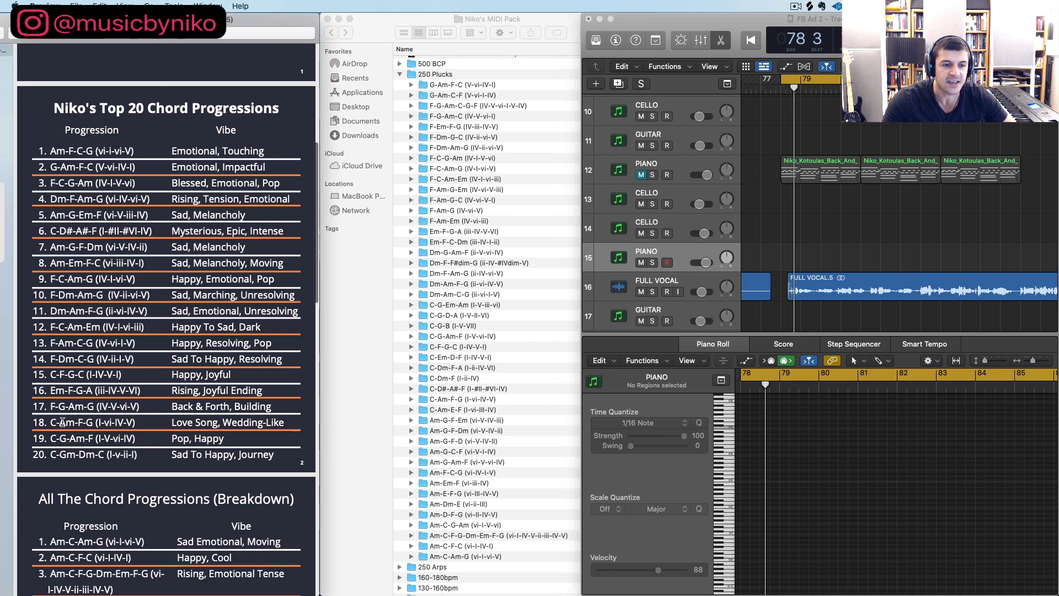
left_click(400, 74)
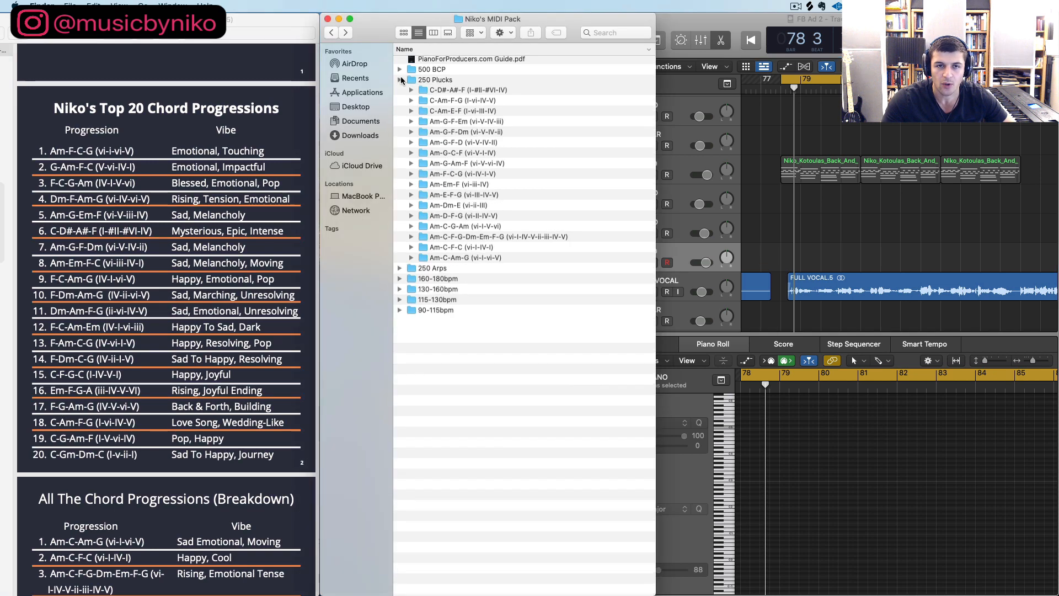
left_click(399, 72)
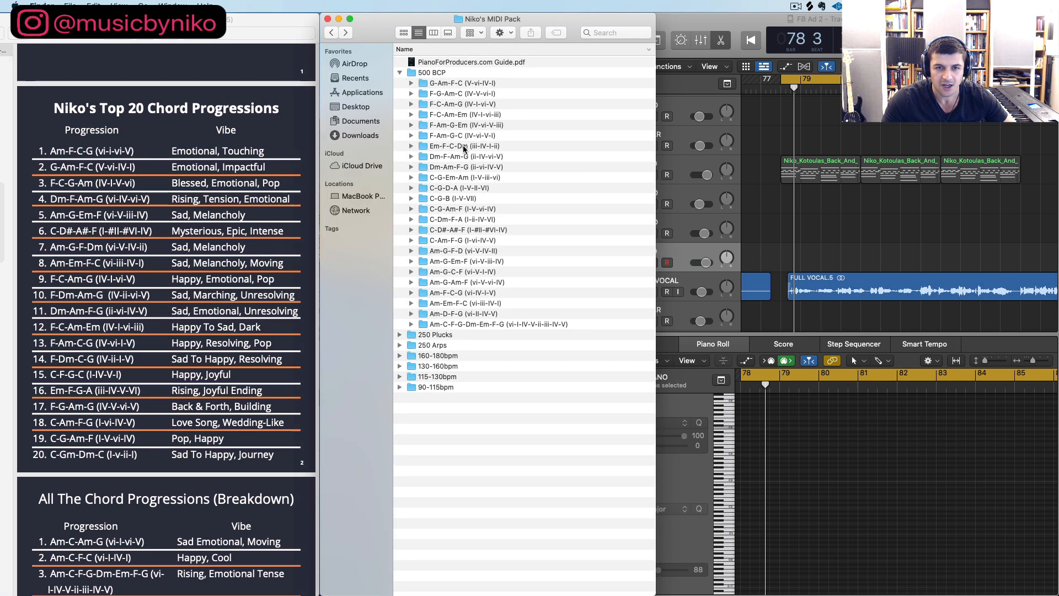
left_click(440, 106)
key("Right")
key("Down")
key("Down")
key("Down")
key("Down")
key("Down")
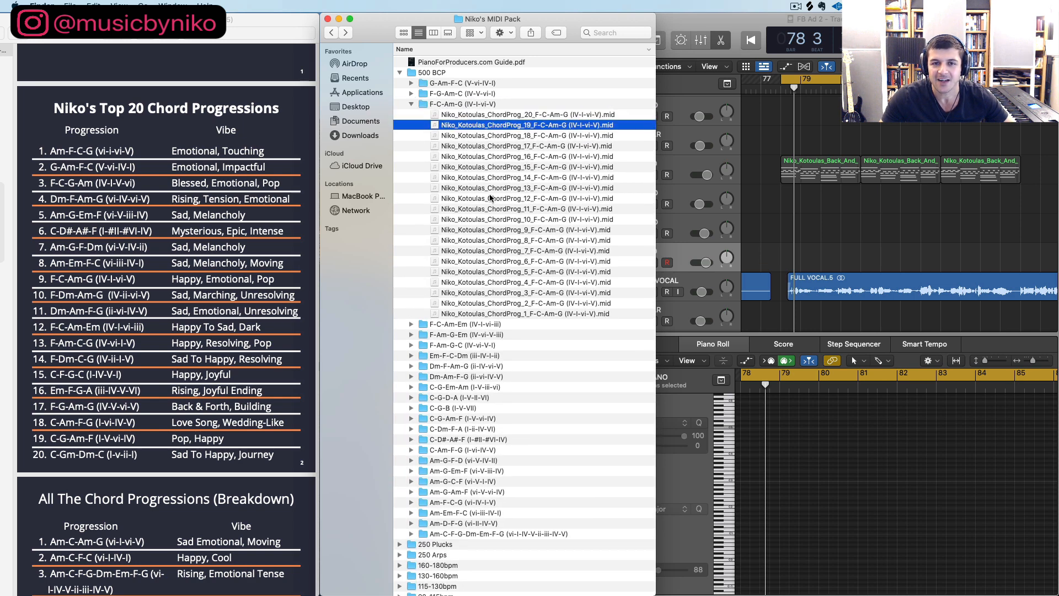
Place the ChordProg_12 F-C-Am-G MIDI file on CELLO track 14 at bar 78 and transpose all its notes up an octave
left_click_drag(485, 199, 819, 231)
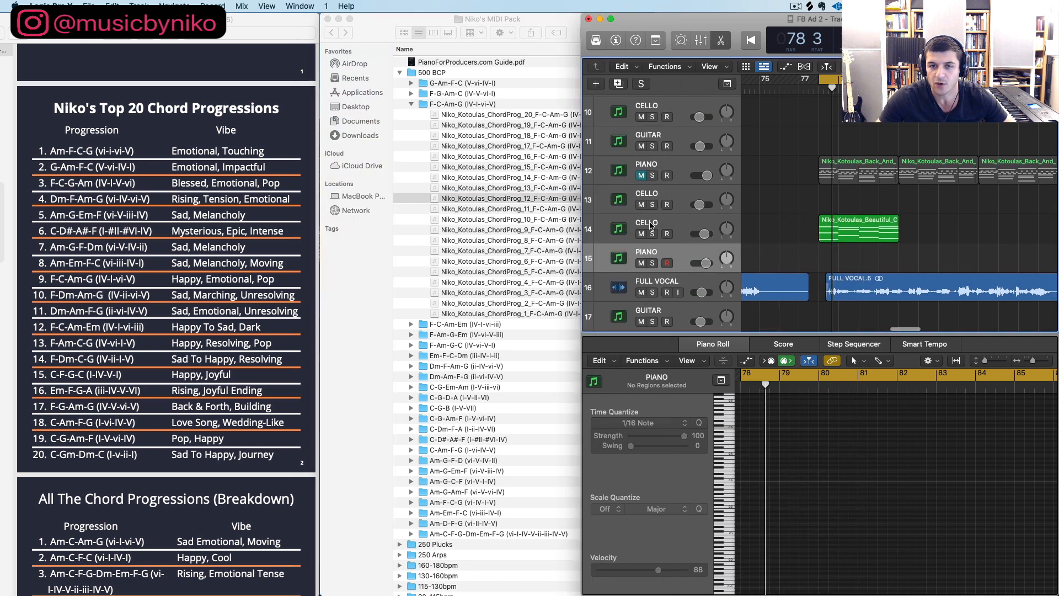
key("space")
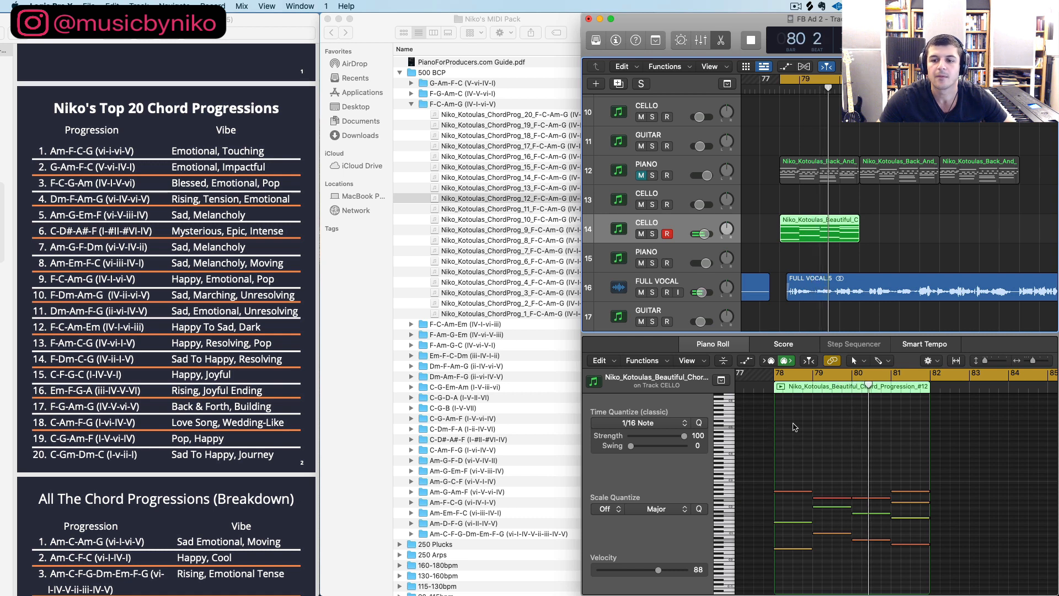
left_click(790, 462)
key("super+a")
key("shift+alt+Up")
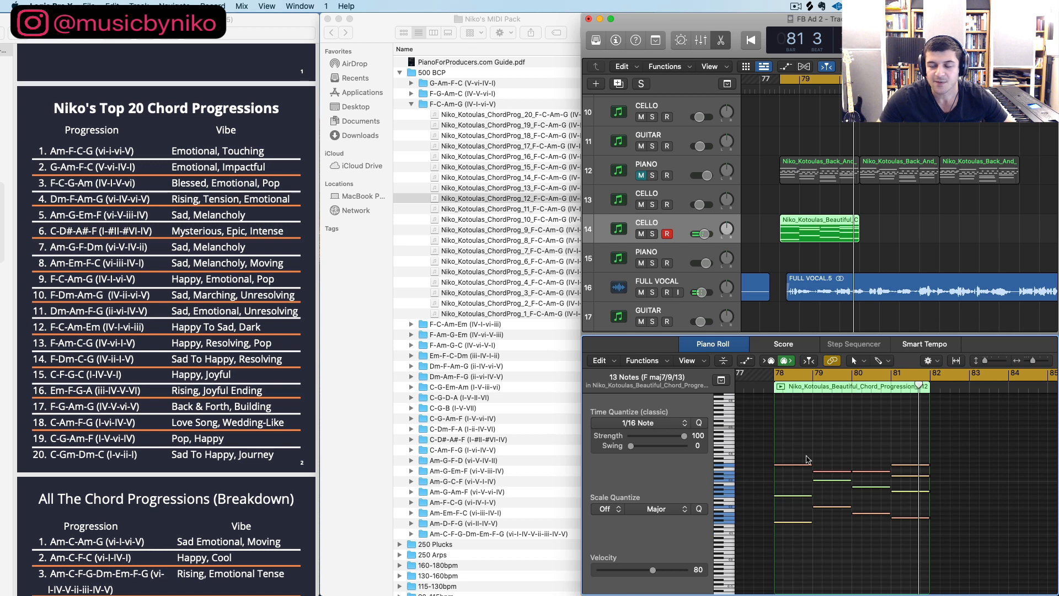
Add the ChordProg_11 F-C-Am-G MIDI file at bar 82 on CELLO track 14 and transpose all its notes down an octave
left_click(702, 233)
left_click_drag(530, 208, 902, 237)
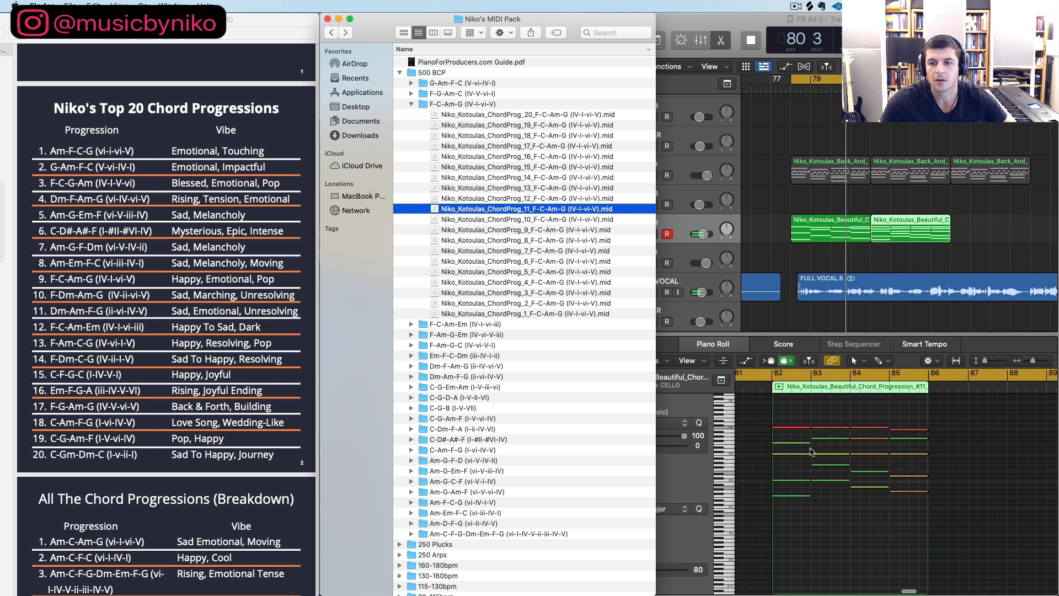
left_click(820, 221)
left_click(877, 541)
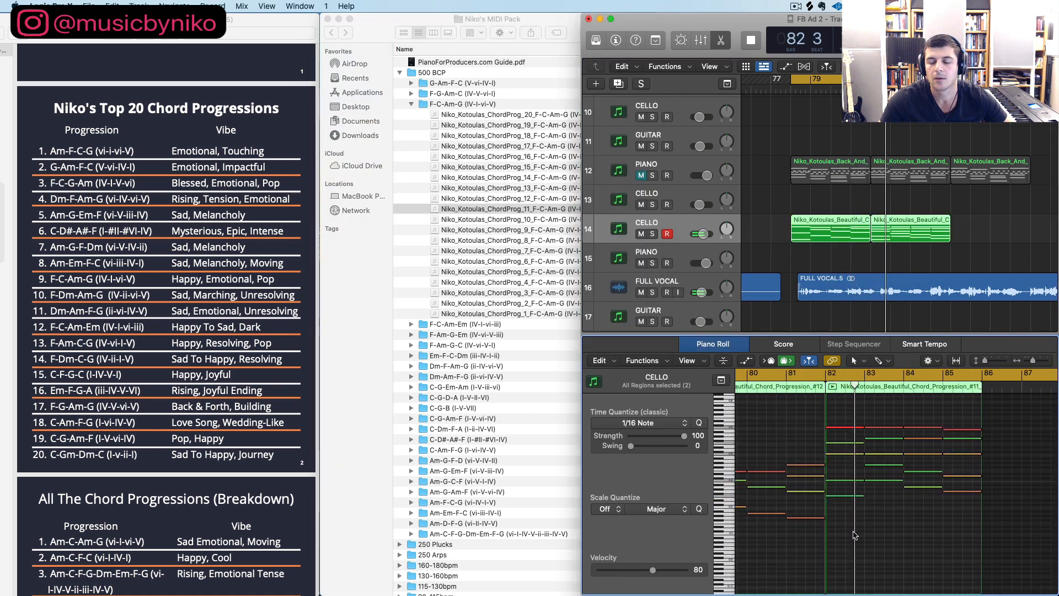
left_click_drag(852, 536, 963, 413)
key("alt+shift+Down")
Play the two F-C-Am-G chord regions with the vocal and raise CELLO track 14's volume slightly
key("space")
left_click(826, 386)
left_click(816, 373)
key("space")
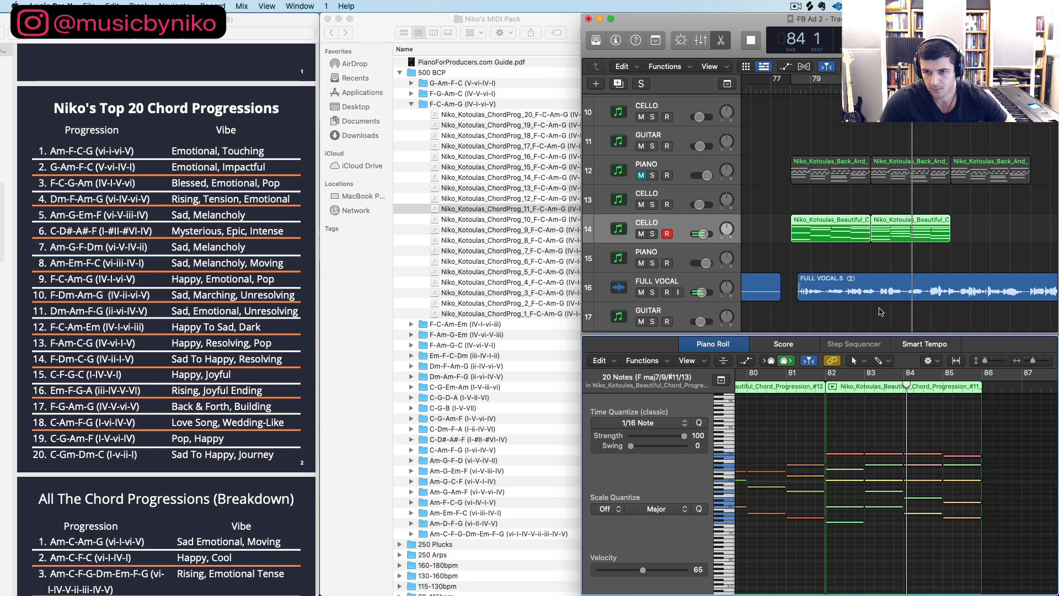
left_click_drag(702, 234, 705, 234)
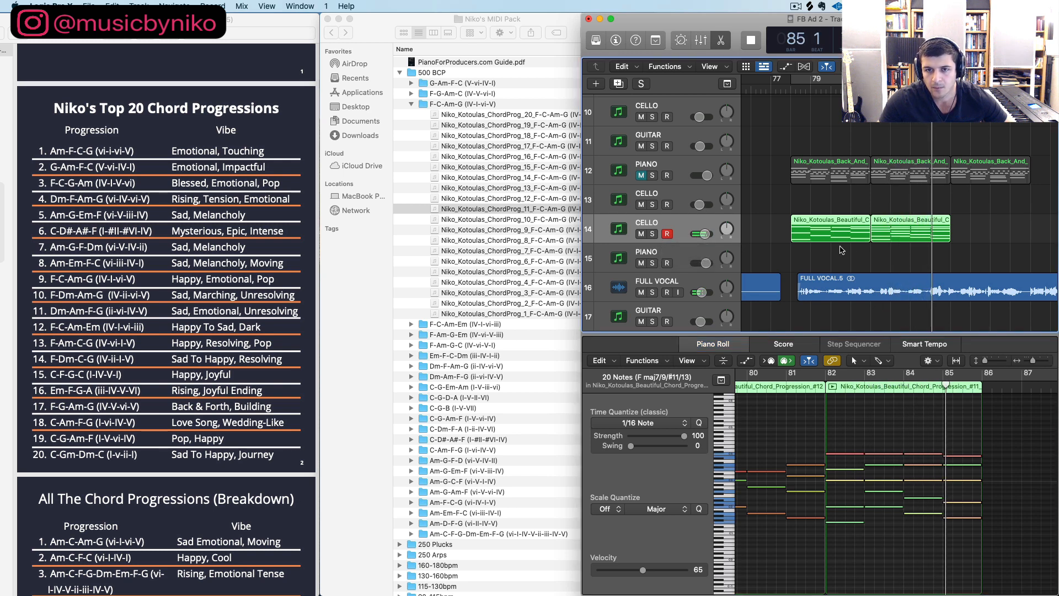
Try the two F-C-Am-G chord regions on PIANO track 15 at a slightly lower track volume, and delete them
left_click_drag(817, 231, 816, 259)
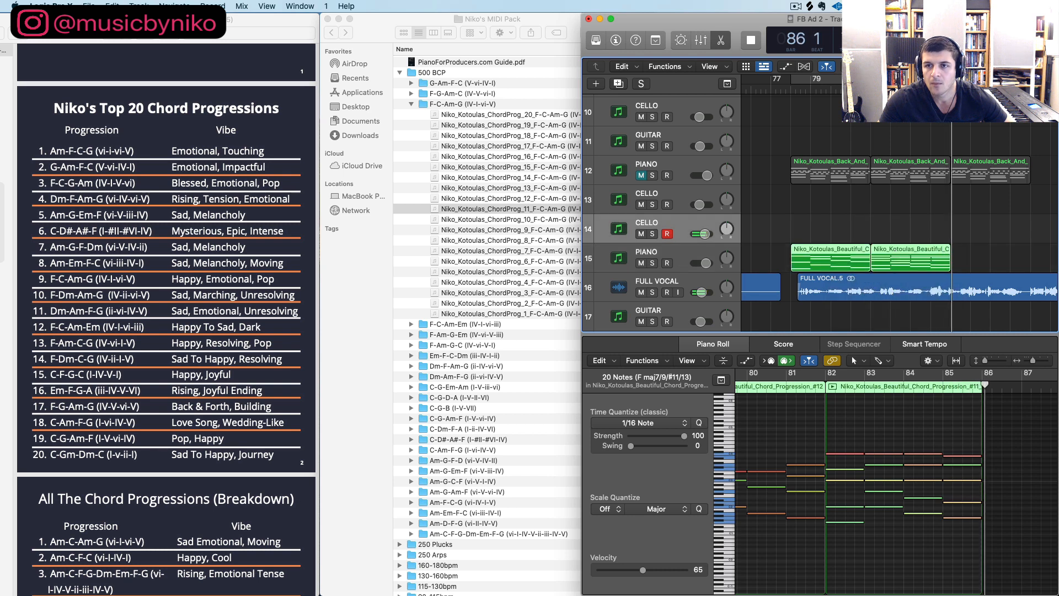
left_click_drag(704, 264, 674, 270)
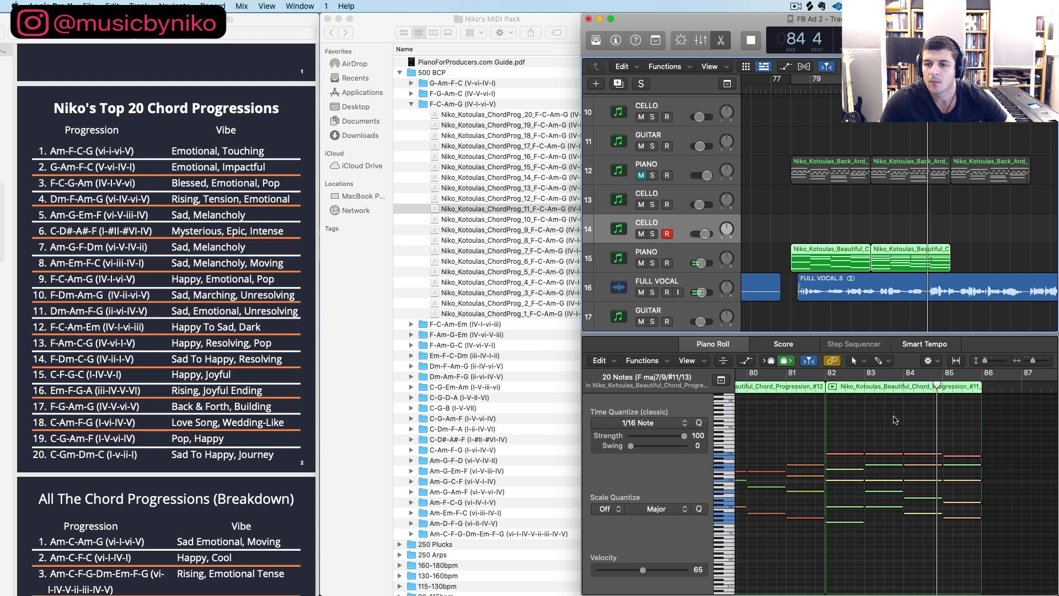
key("space")
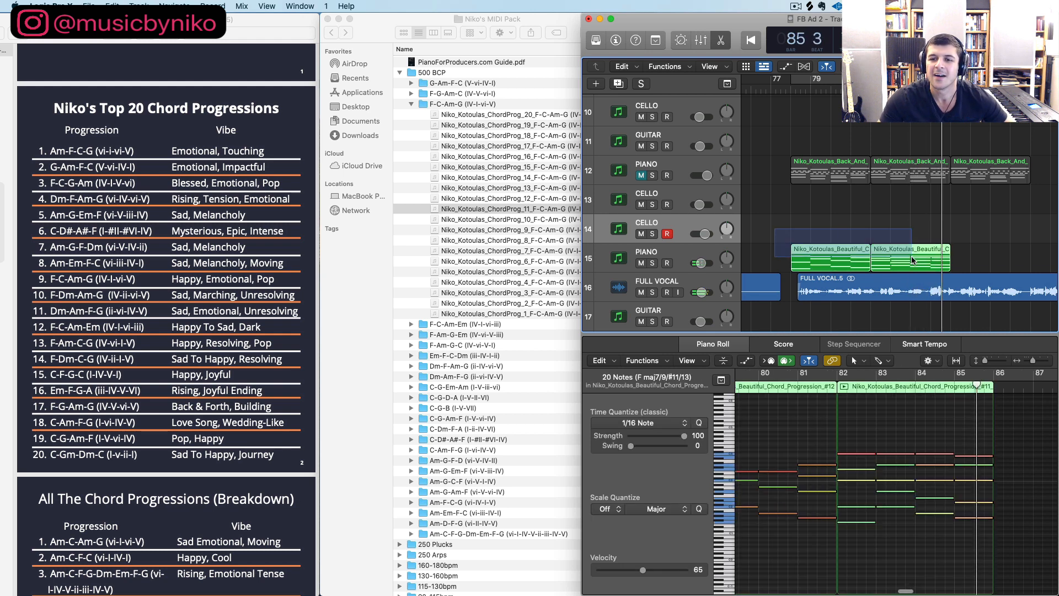
key("Delete")
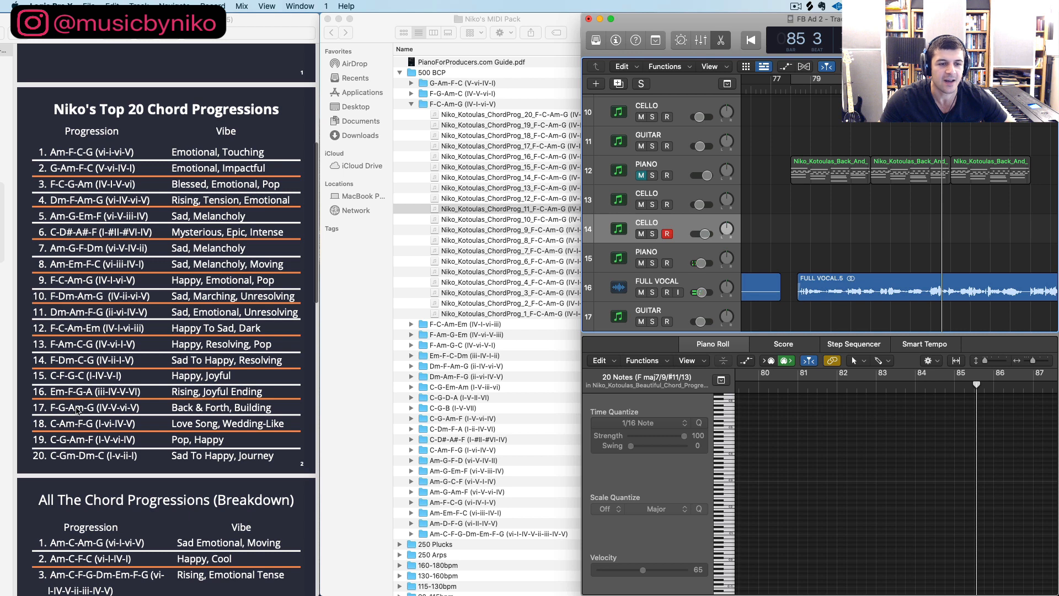
Review the guide's top 20 list and its full chord progression breakdown with the vibe of each progression
left_click(78, 411)
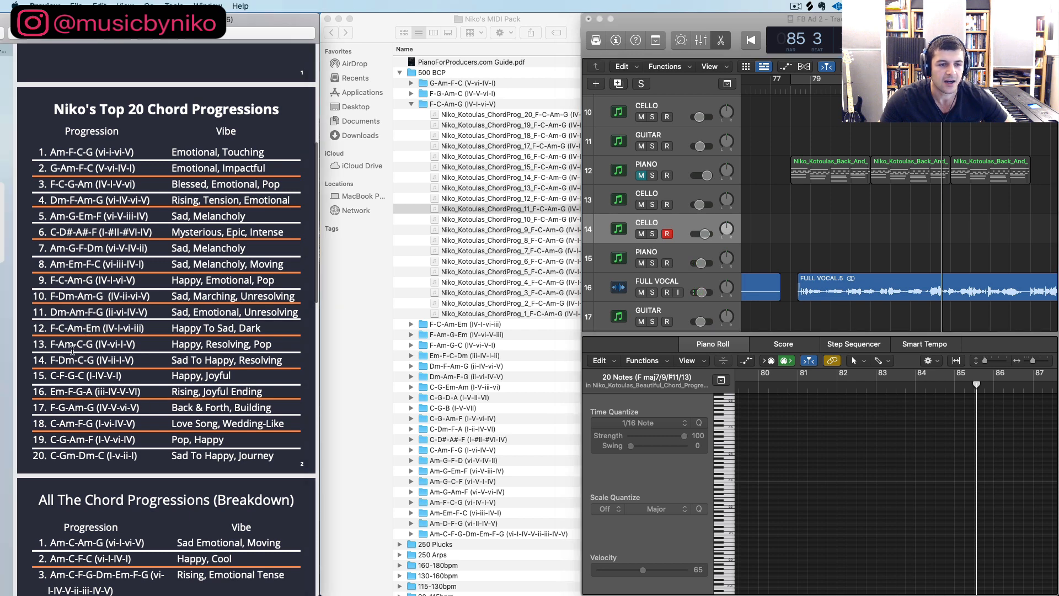
scroll(62, 305, "down", 1)
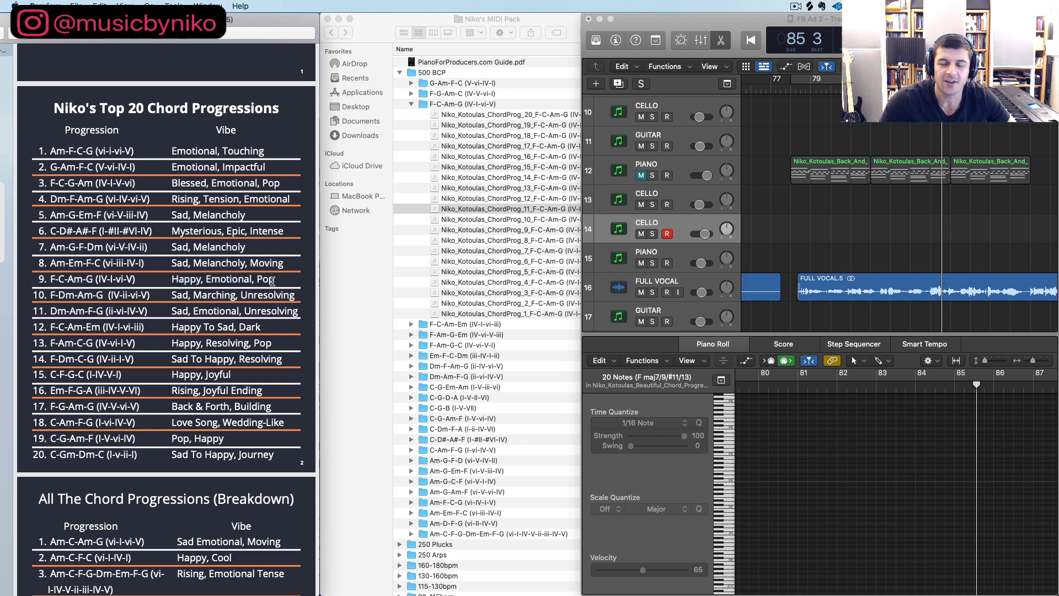
left_click(497, 208)
left_click(524, 212)
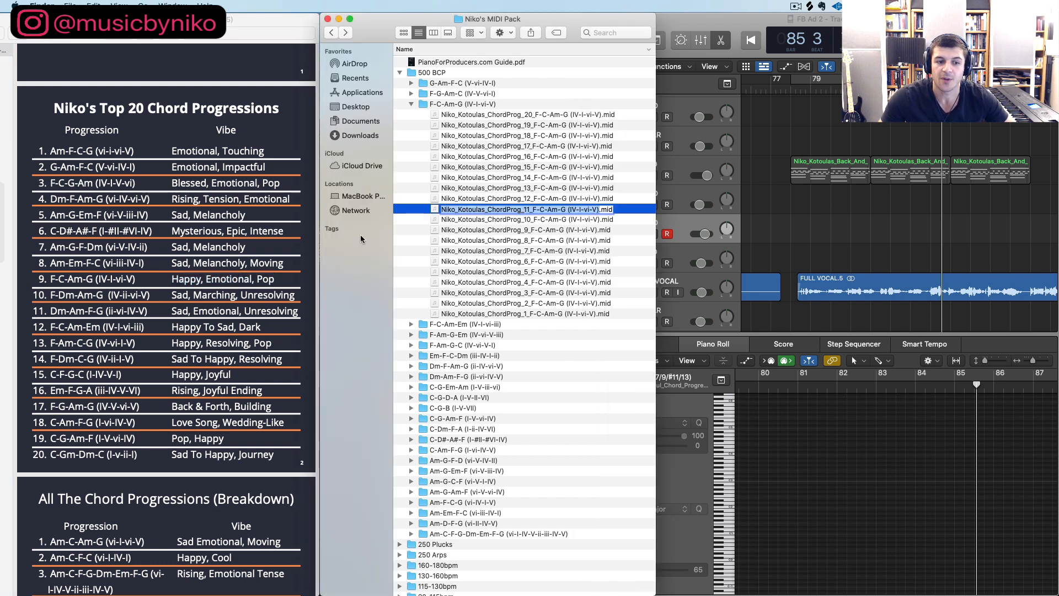
left_click(154, 313)
scroll(165, 317, "down", 10)
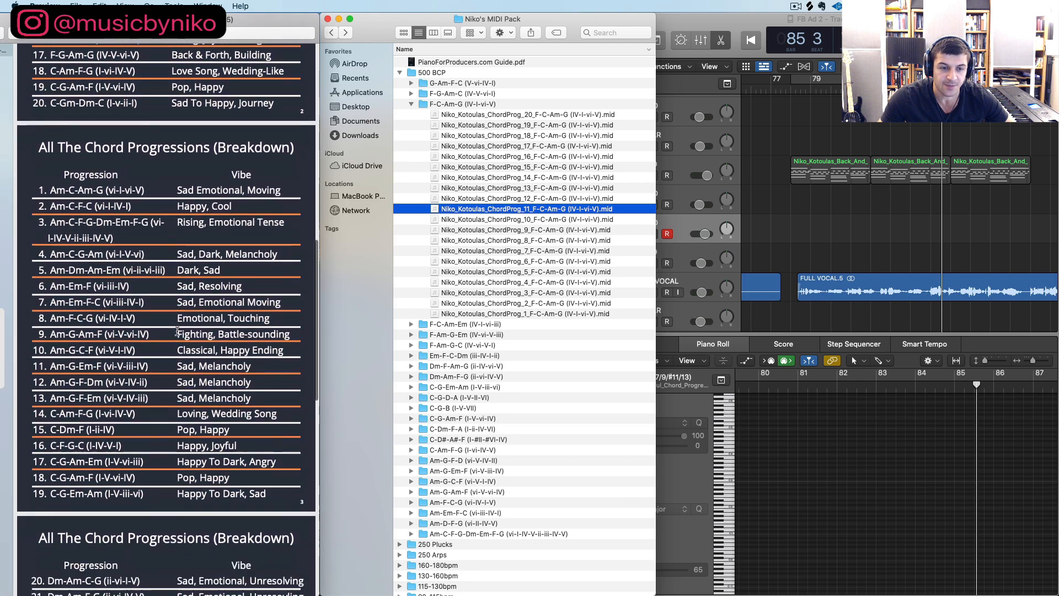
scroll(199, 326, "down", 12)
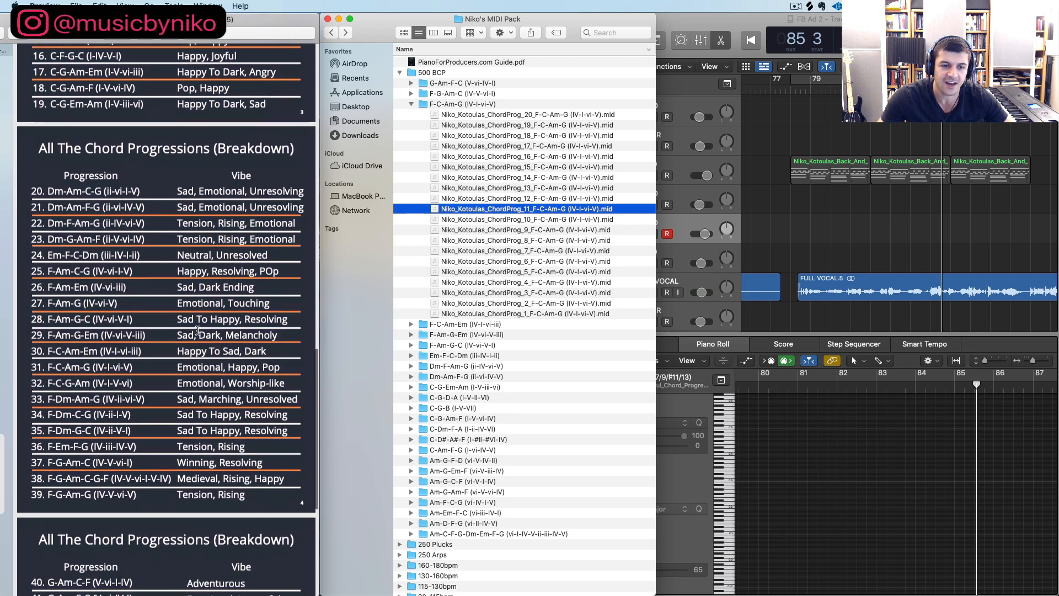
scroll(184, 339, "down", 1)
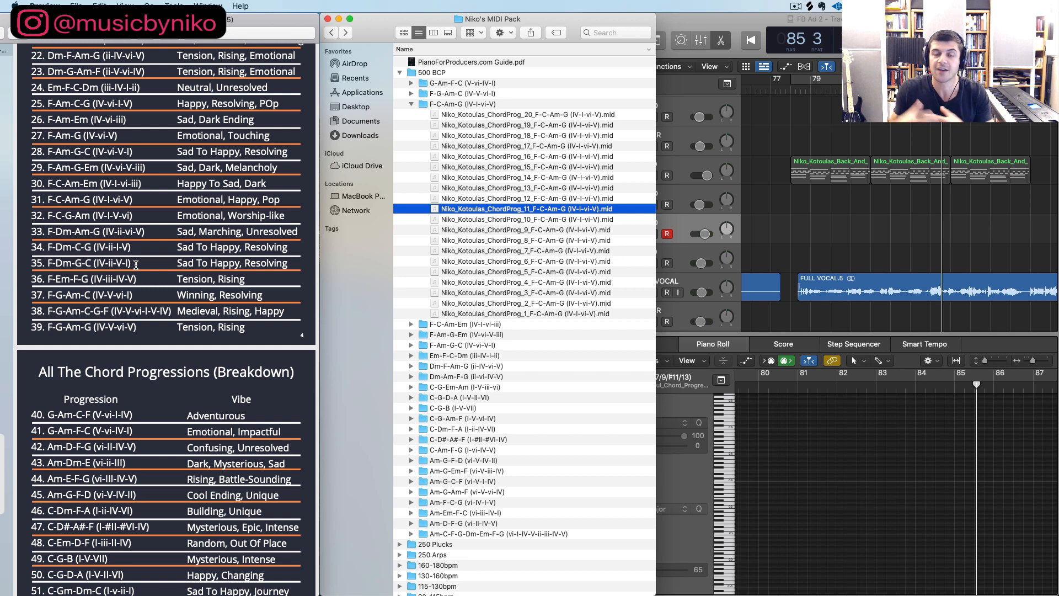
scroll(120, 272, "up", 5)
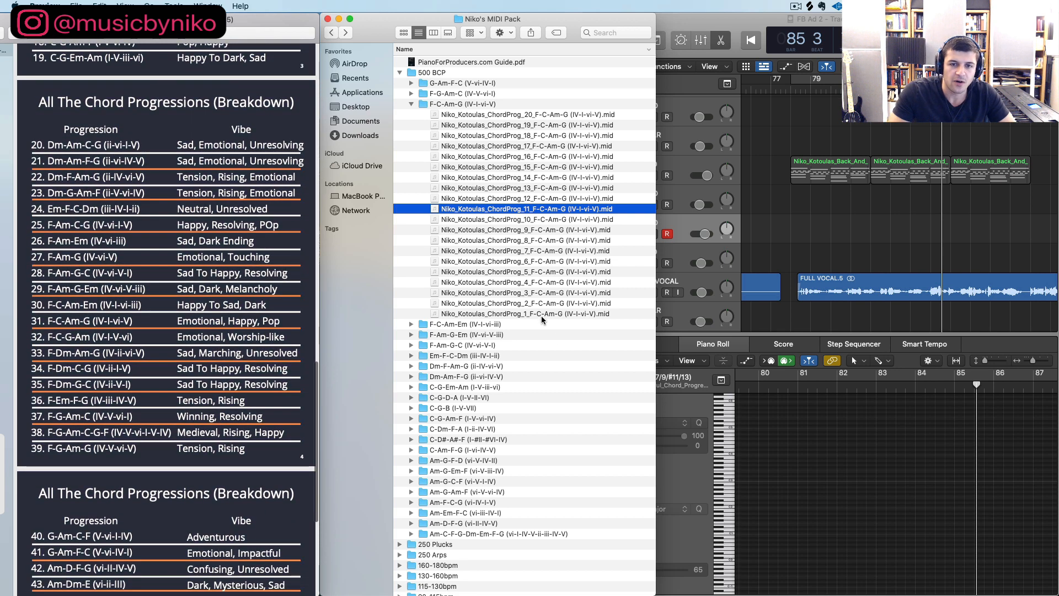
Collapse the F-C-Am-G folder, expand Dm-F-Am-G (ii-IV-vi-V), and check that progression's vibe in the guide
left_click(842, 237)
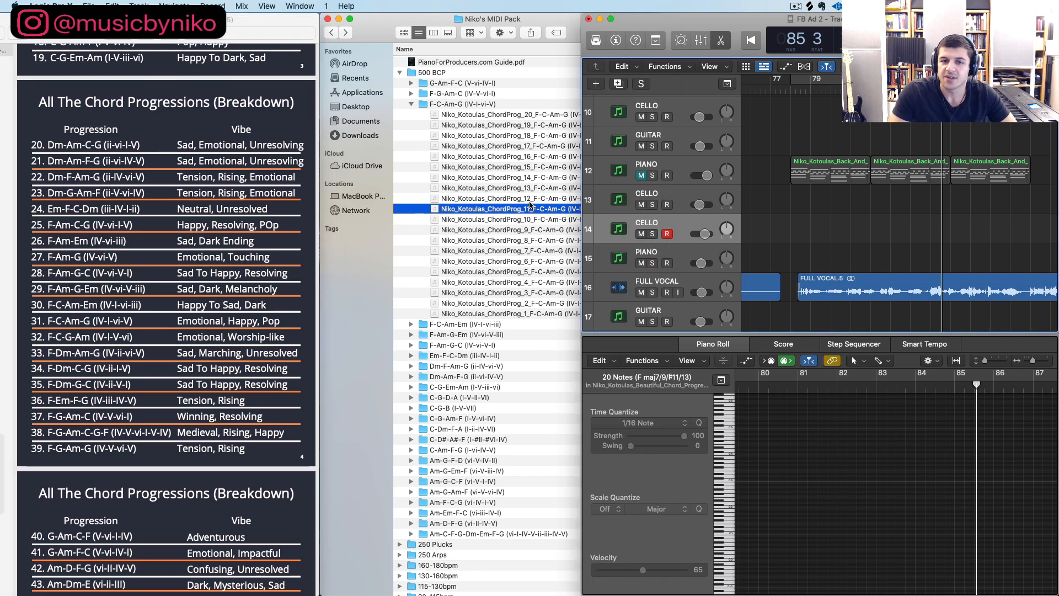
left_click(462, 106)
left_click(458, 104)
key("Left")
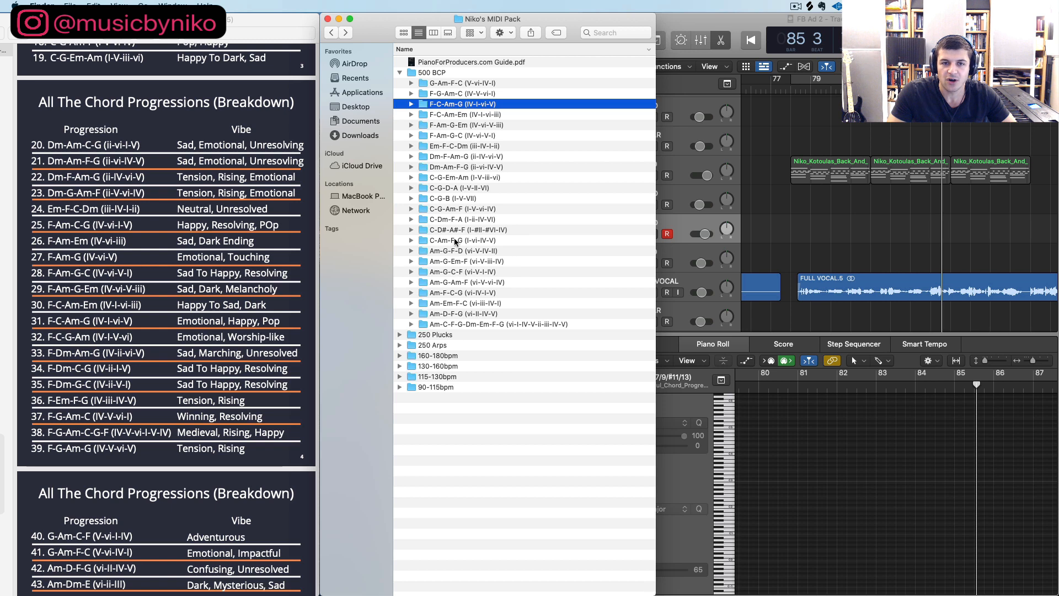
left_click(446, 158)
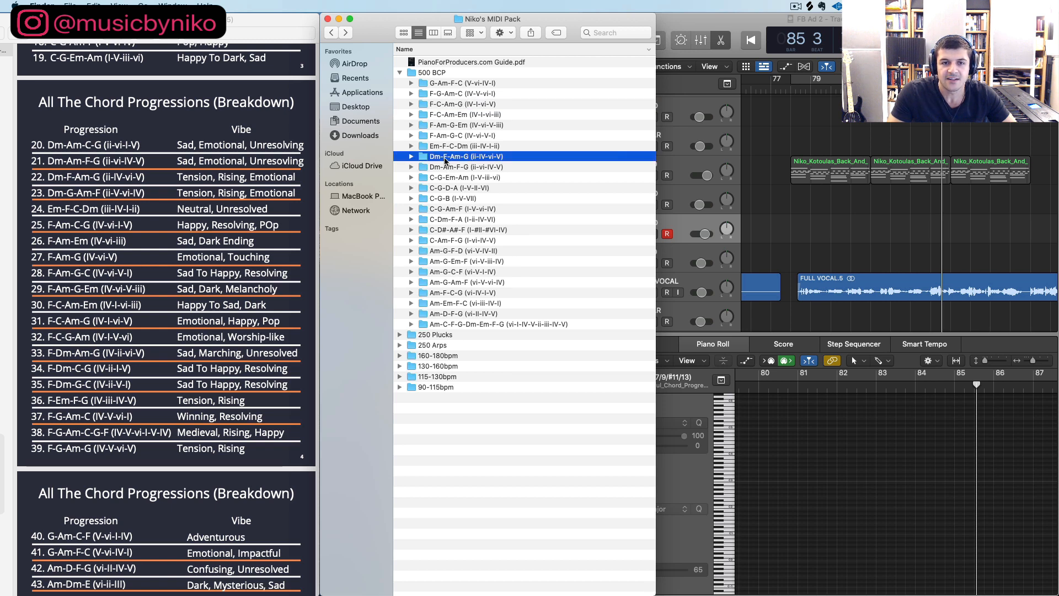
key("Right")
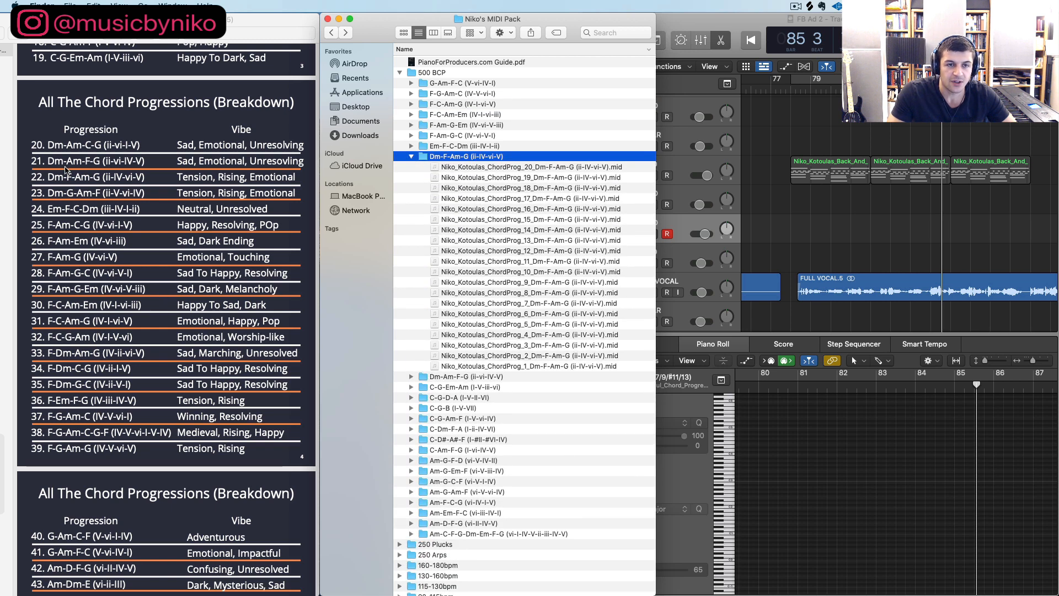
left_click(161, 174)
left_click_drag(173, 175, 289, 172)
left_click(139, 179)
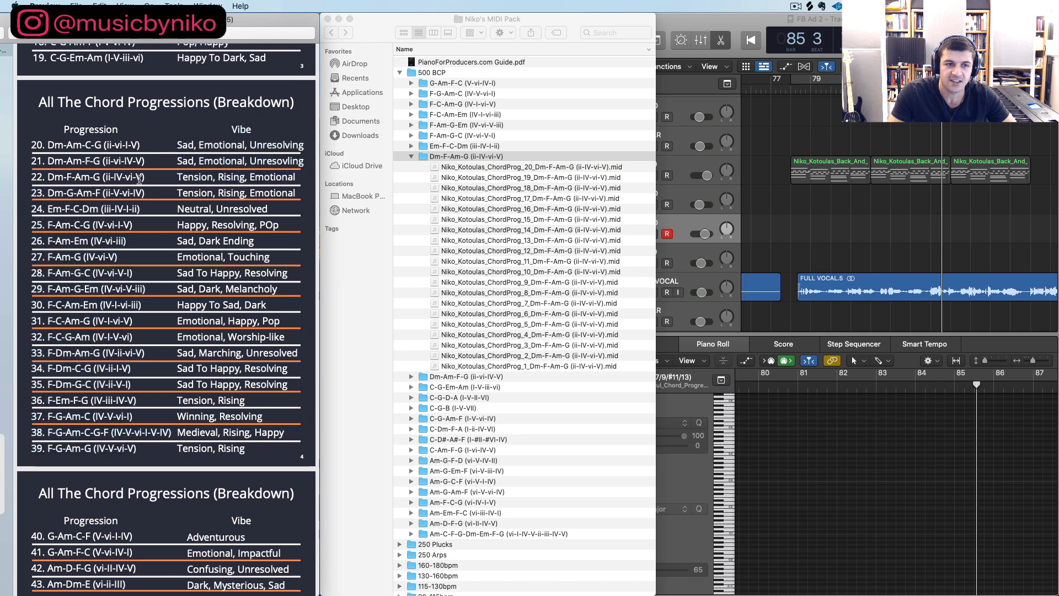
Place the ChordProg_10 Dm-F-Am-G MIDI file on CELLO track 14 at bar 90 and collapse its source folder
left_click(460, 172)
left_click(492, 209)
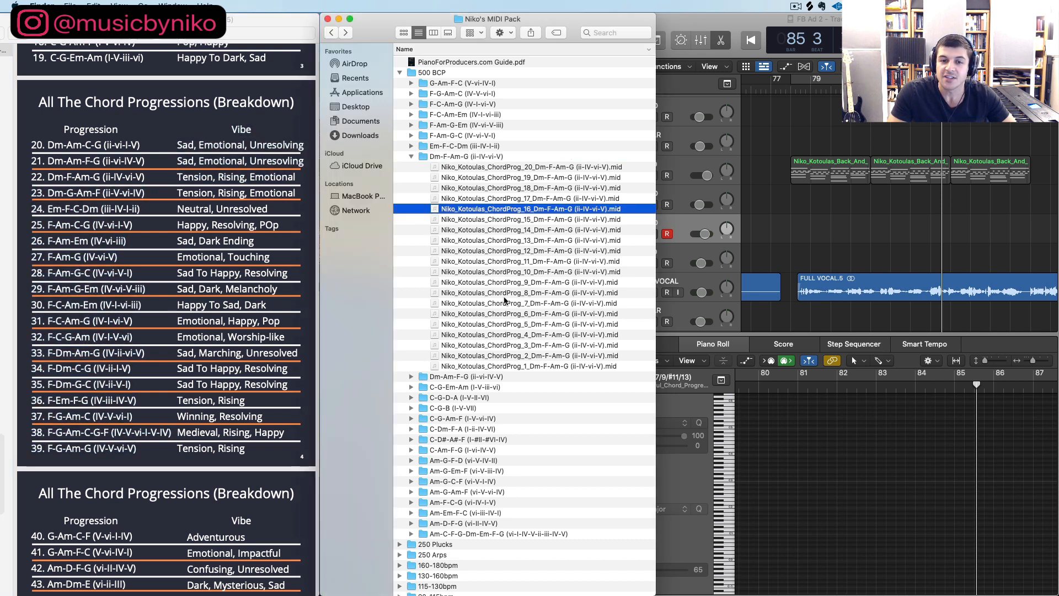
left_click_drag(499, 272, 793, 234)
key("super+Left")
key("super+Left")
key("super+Left")
left_click(791, 256)
key("super+Left")
key("super+Left")
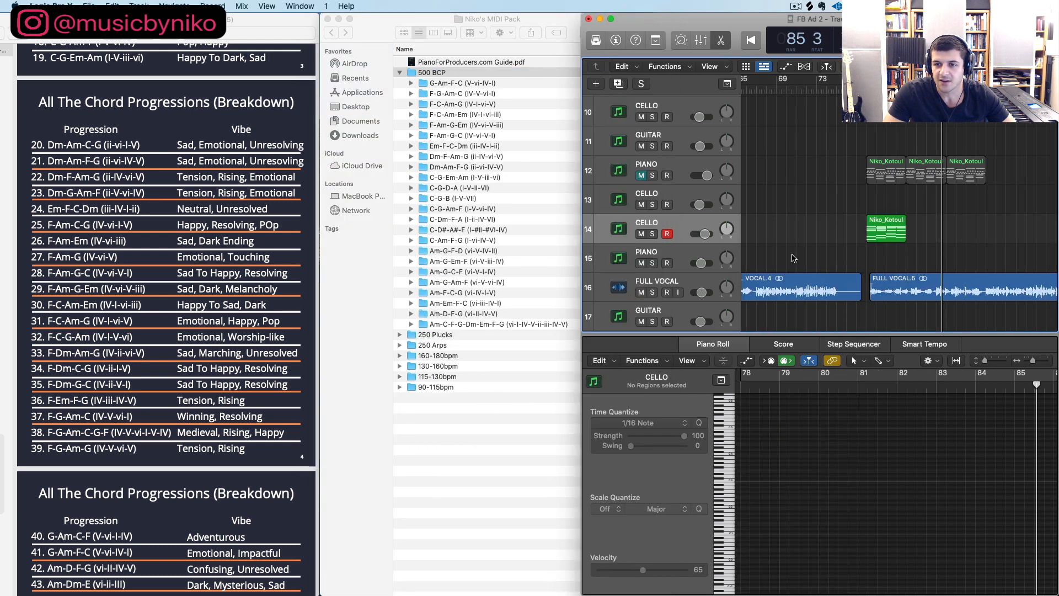
scroll(783, 254, "right", 5)
left_click_drag(751, 234, 870, 233)
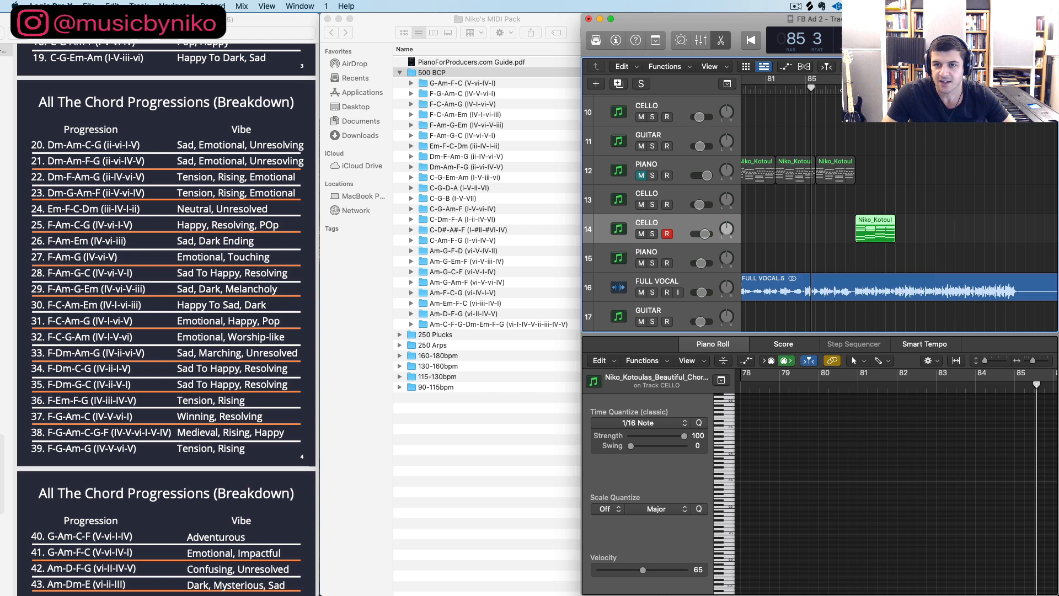
Play the Dm-F-Am-G chord region on CELLO track 14 together with the vocal
key("space")
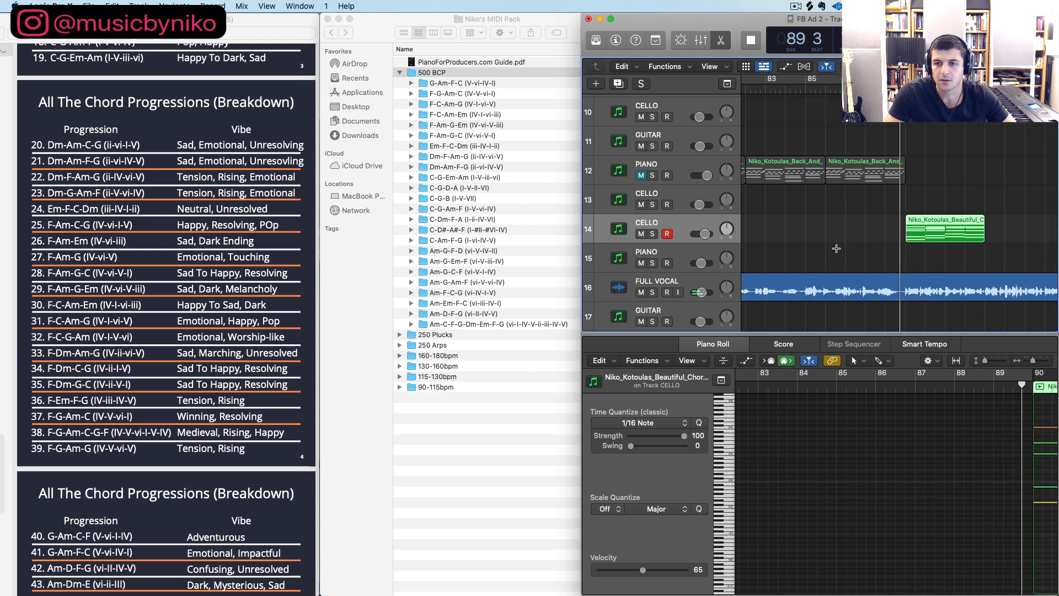
scroll(836, 248, "up", 3)
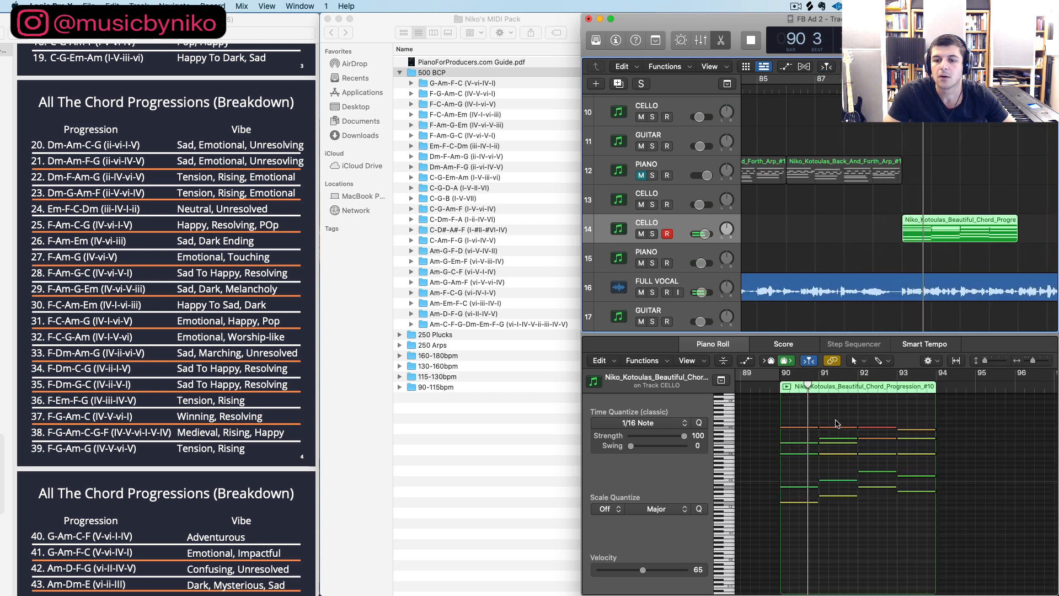
scroll(838, 424, "right", 3)
scroll(849, 276, "left", 2)
scroll(839, 275, "right", 5)
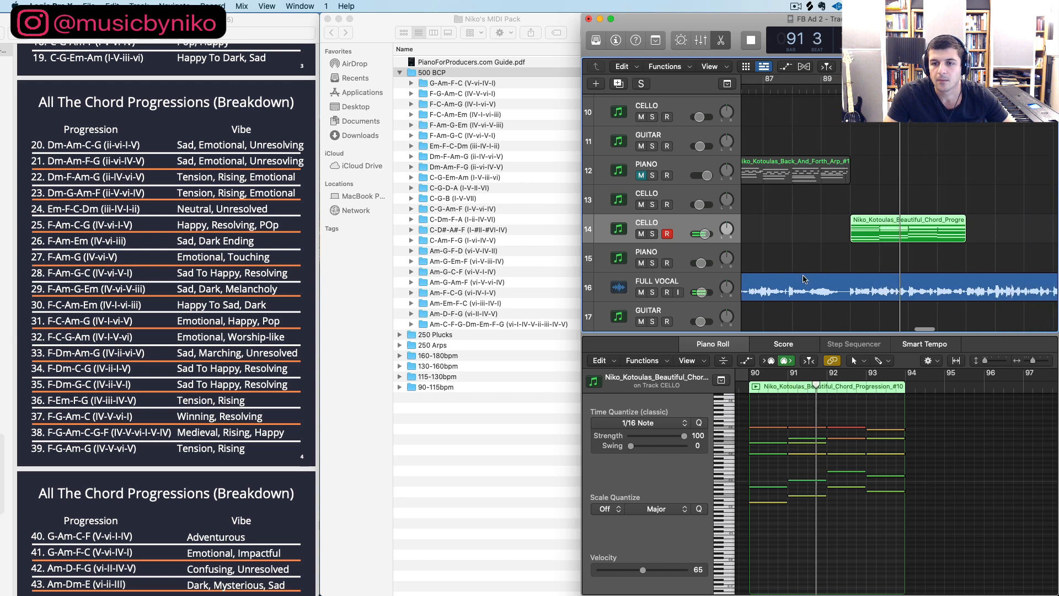
scroll(817, 273, "right", 1)
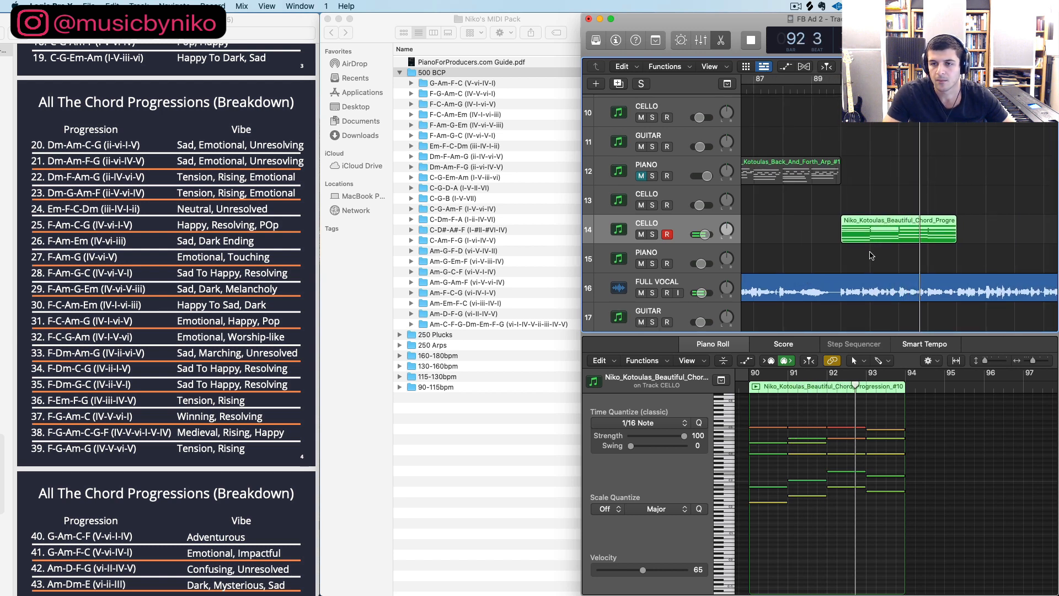
key("space")
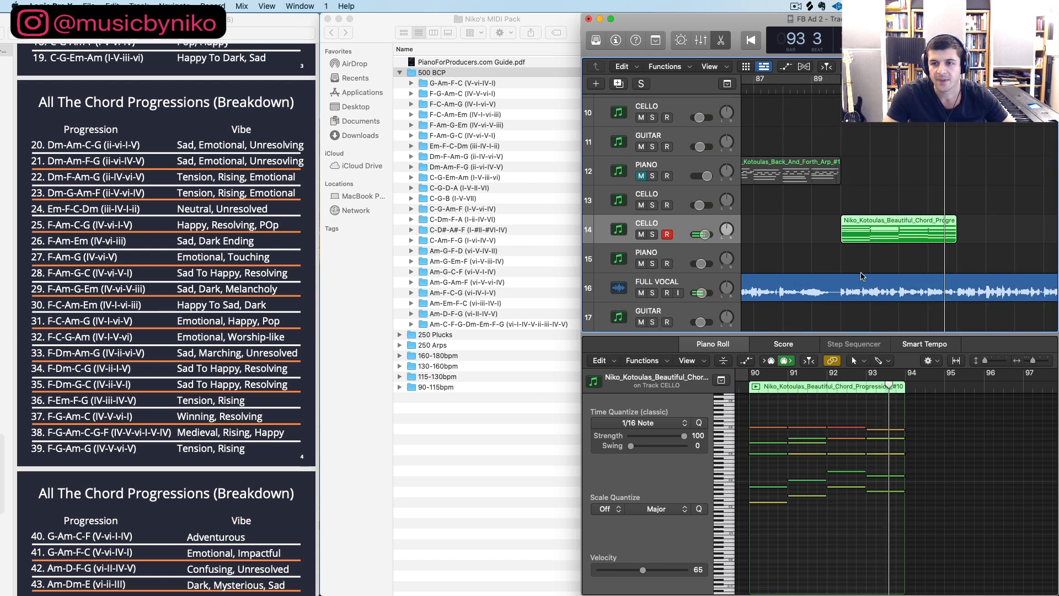
Transpose all notes of the Dm-F-Am-G region down an octave and duplicate the region at bar 94
left_click(766, 414)
key("super+a")
key("shift+alt+Down")
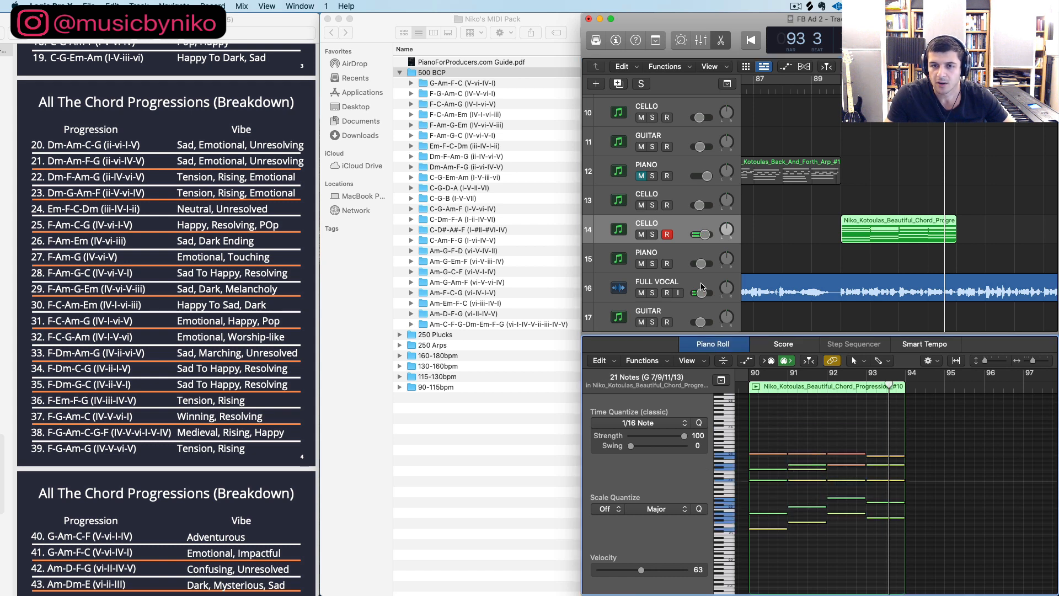
left_click_drag(864, 234, 980, 234, "alt")
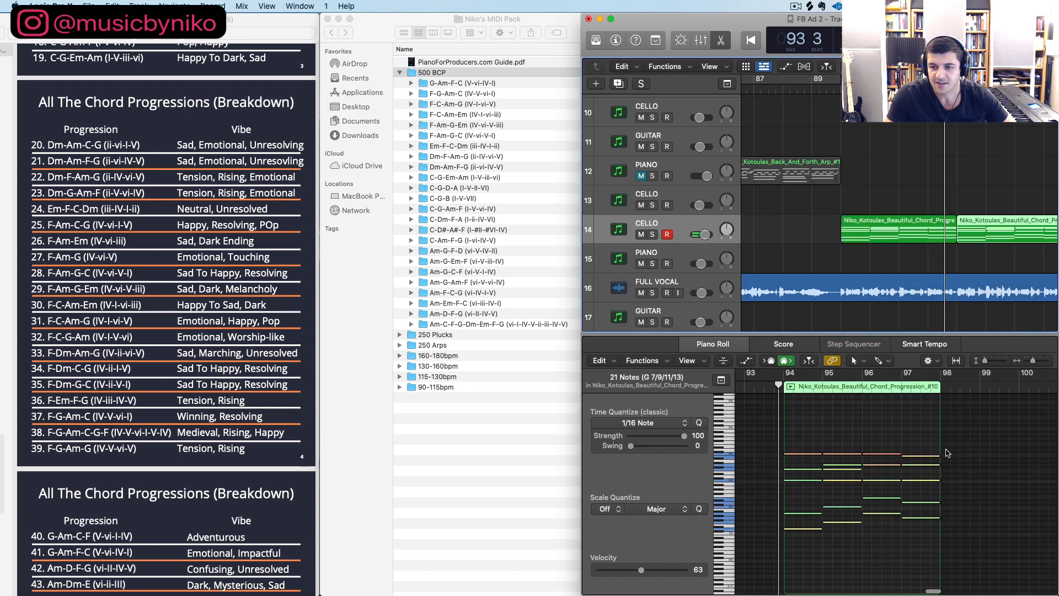
Play the two Dm-F-Am-G regions with the vocal and copy both onto PIANO track 15
key("space")
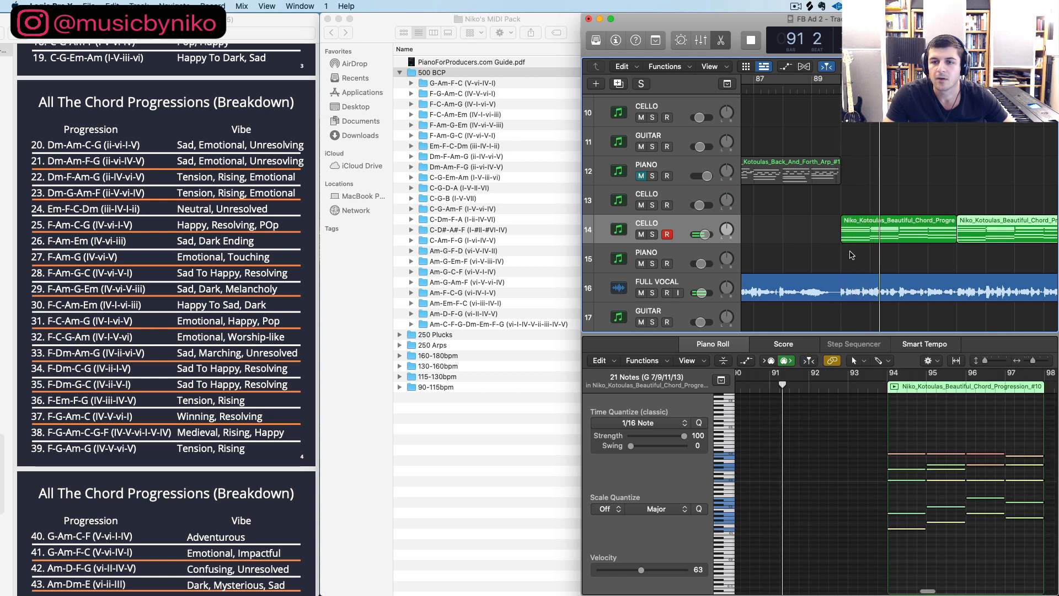
left_click(835, 261)
key("super+Left")
left_click_drag(863, 261, 959, 234)
left_click_drag(895, 231, 895, 260, "alt")
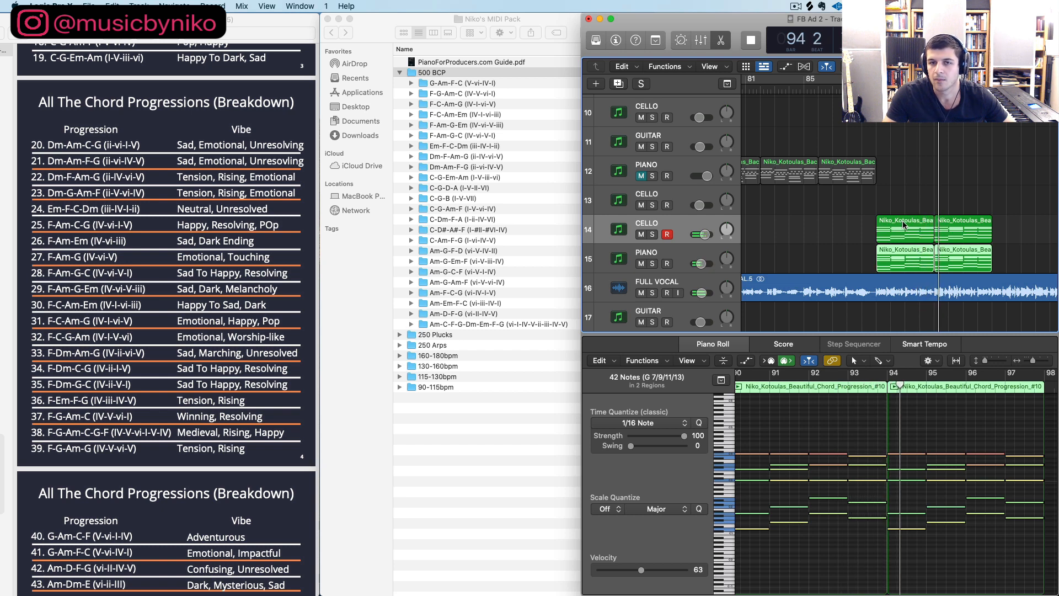
Copy both chord regions onto GUITAR track 11 without moving the track automation, and show the track inspector
left_click_drag(844, 262, 902, 139)
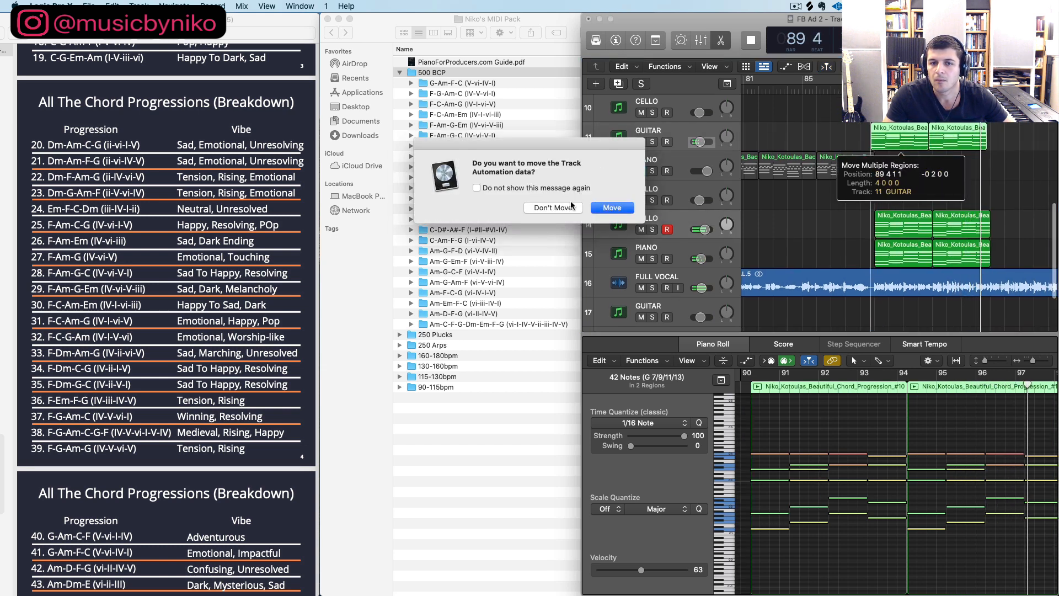
left_click(553, 208)
key("i")
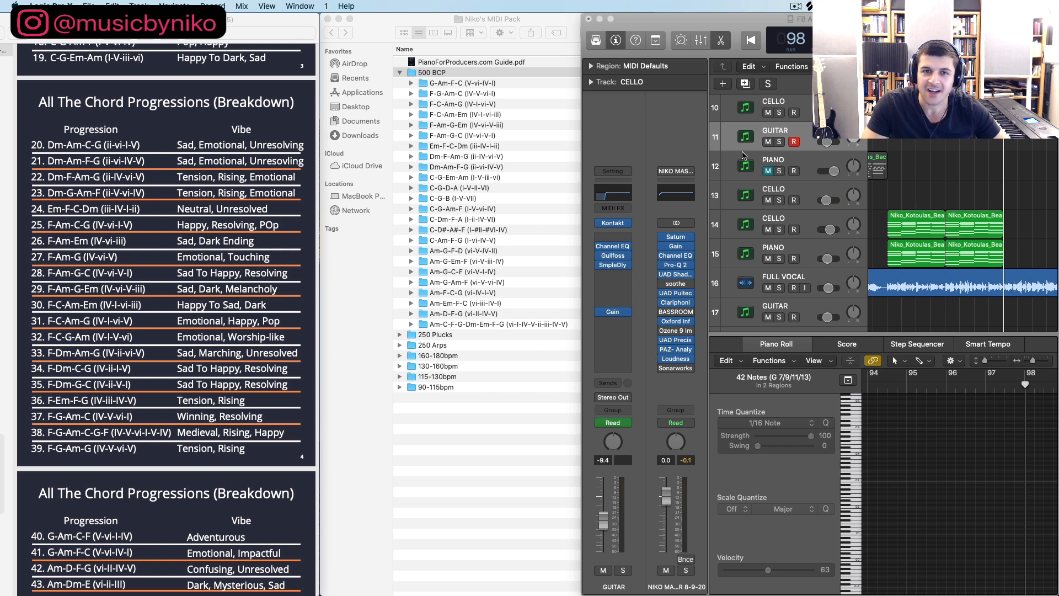
scroll(1021, 293, "down", 2)
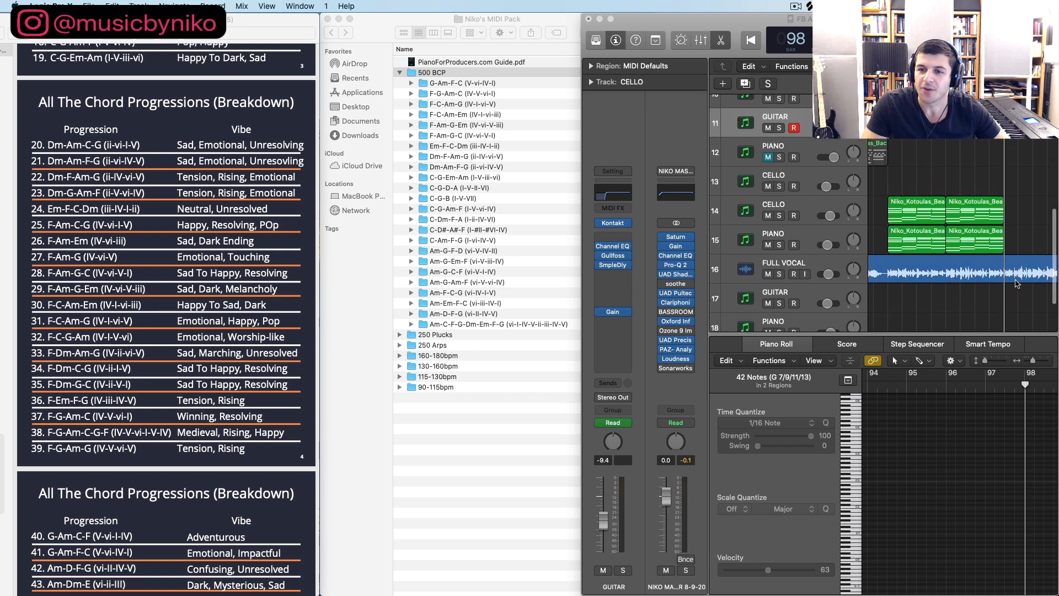
Collapse the 500 BCP folder, review progressions 40 to 54 in the guide, and open 500 BCP on its own
left_click(925, 172)
left_click(437, 74)
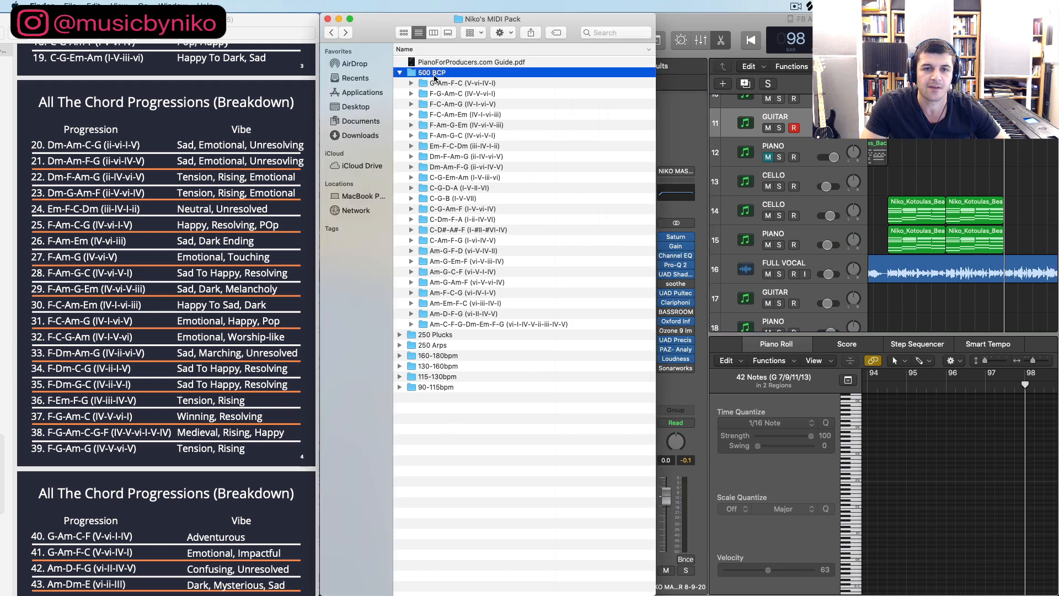
key("Left")
left_click(157, 208)
scroll(160, 362, "down", 10)
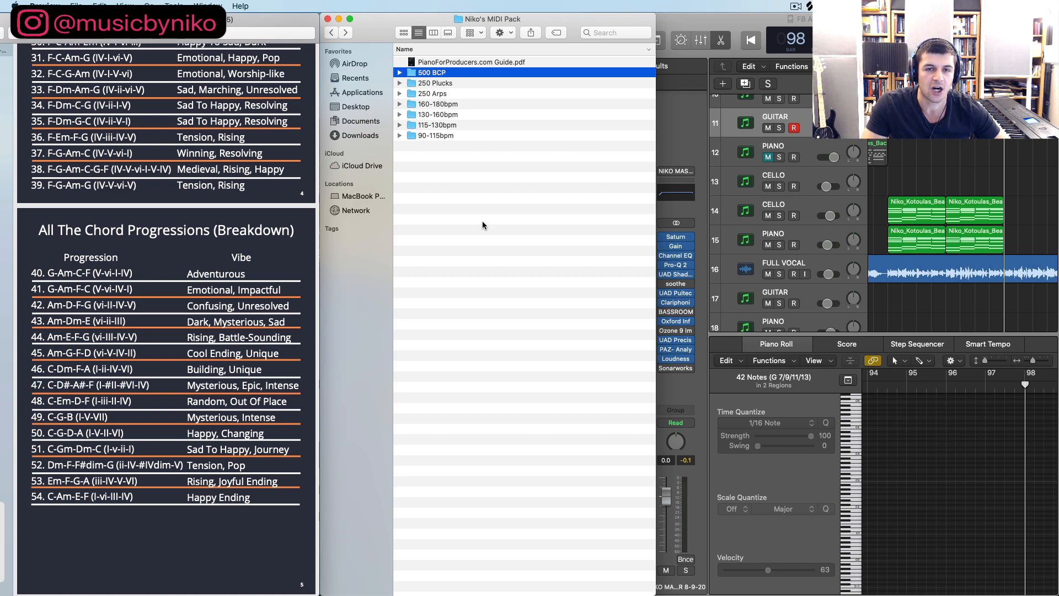
double_click(428, 73)
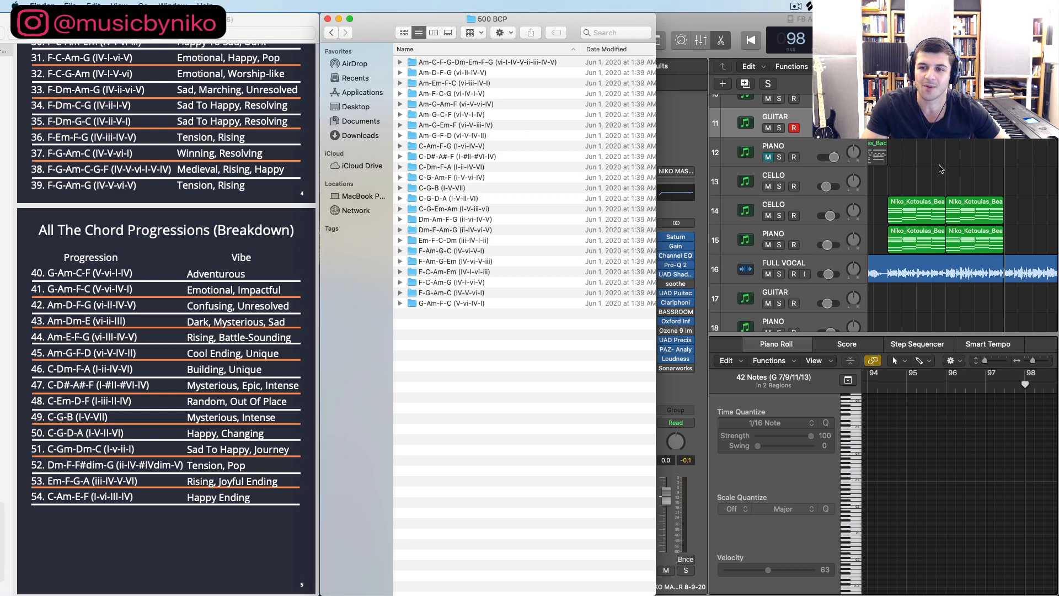
Delete the four Dm-F-Am-G chord regions from CELLO track 14 and PIANO track 15
left_click(900, 192)
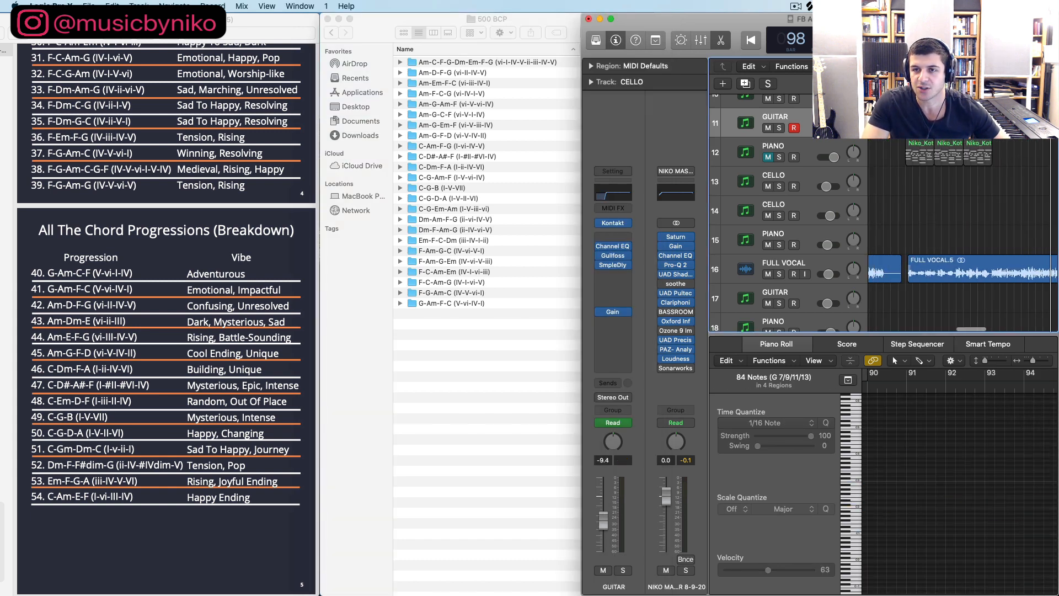
Mute the FULL VOCAL track and place a C-D#-A#-F chord MIDI file from the 500 BCP folder on CELLO track 14 at bar 81
left_click(905, 87)
left_click(767, 276)
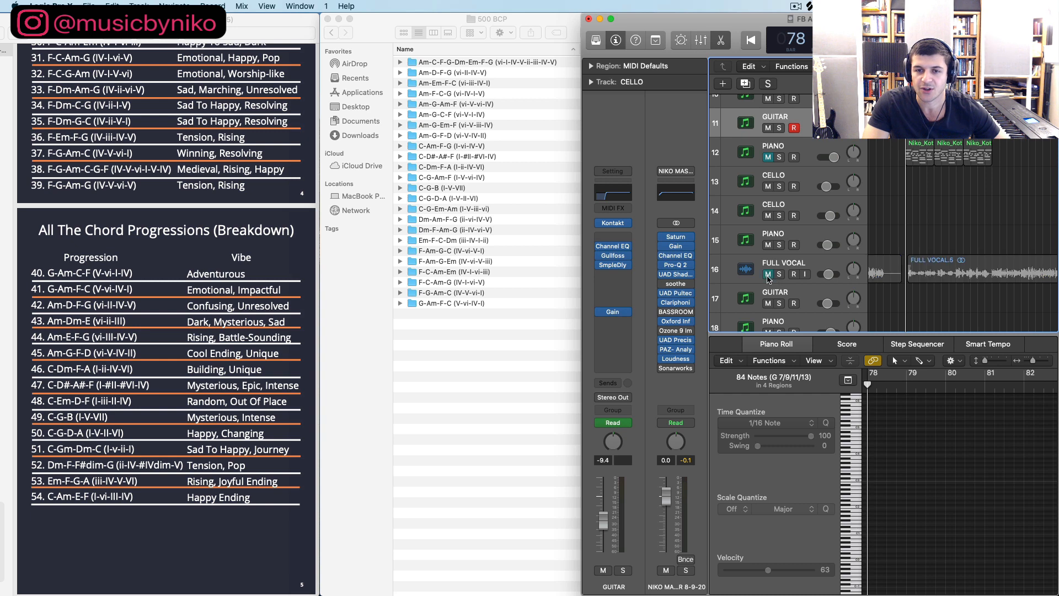
left_click(465, 157)
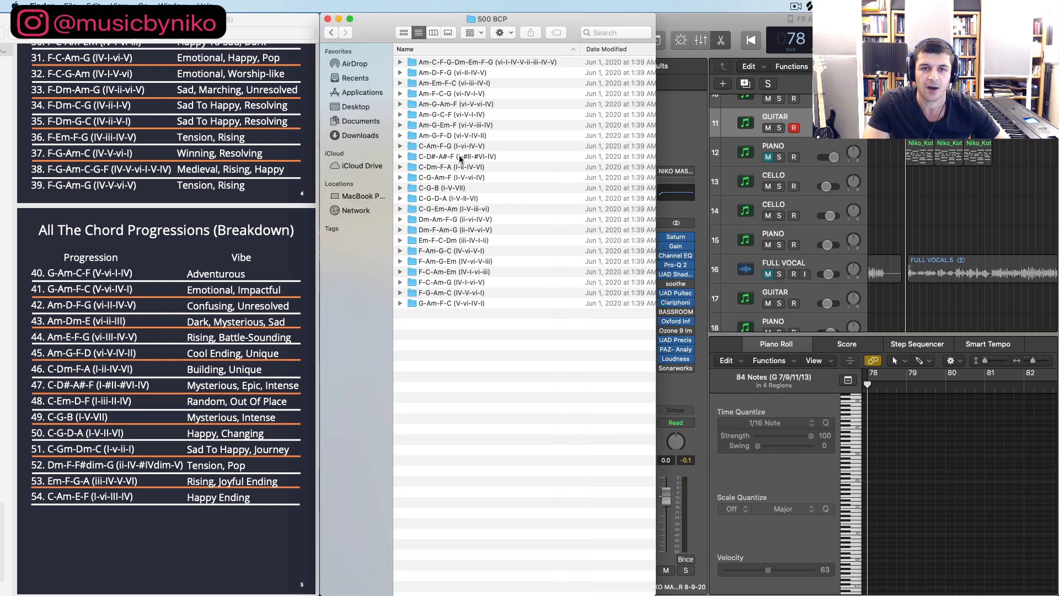
double_click(465, 157)
left_click(457, 146)
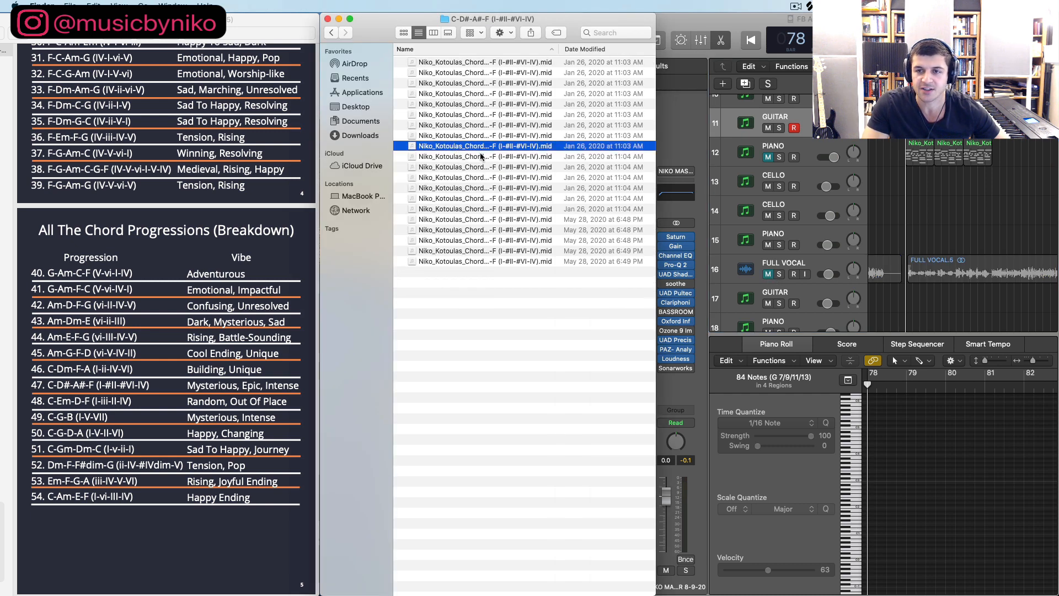
left_click_drag(478, 147, 929, 218)
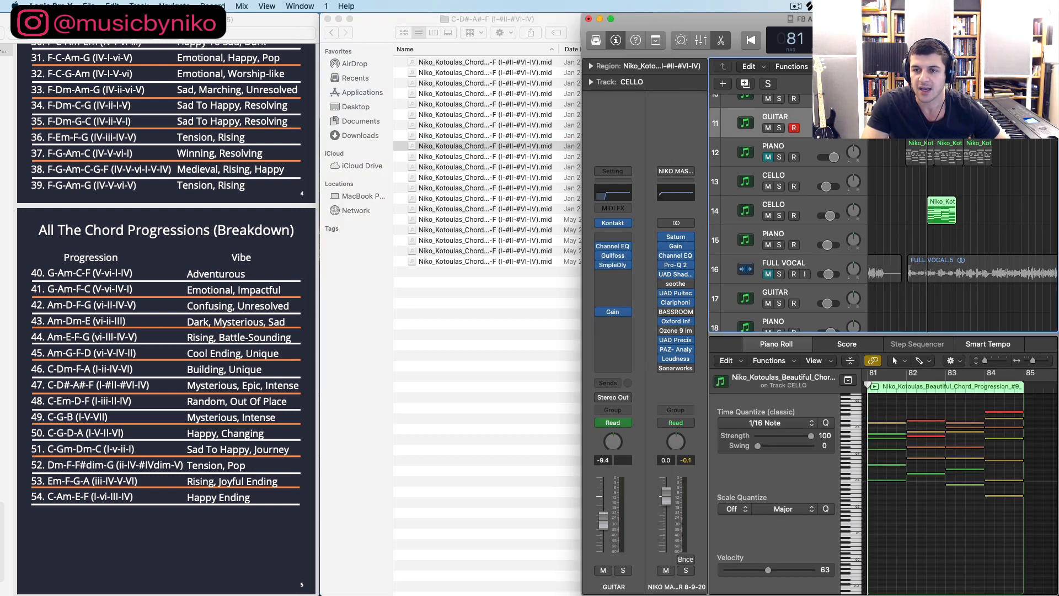
Audition the C-D#-A#-F chord region briefly and transpose all of its notes down one octave
key("super+Right")
key("super+Right")
key("super+Right")
key("space")
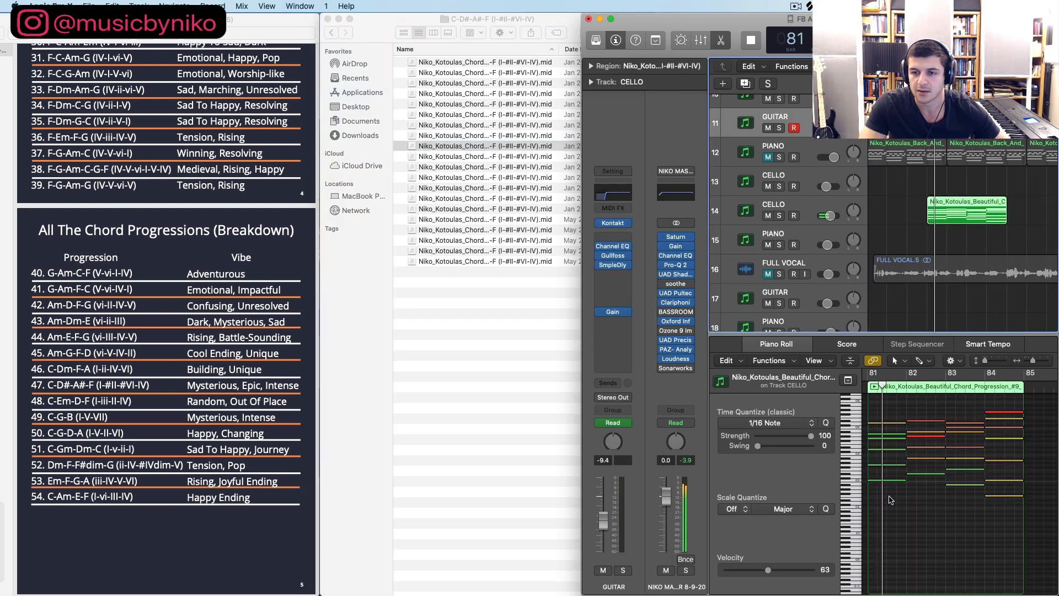
key("space")
left_click_drag(886, 509, 1032, 395)
key("alt+shift+Down")
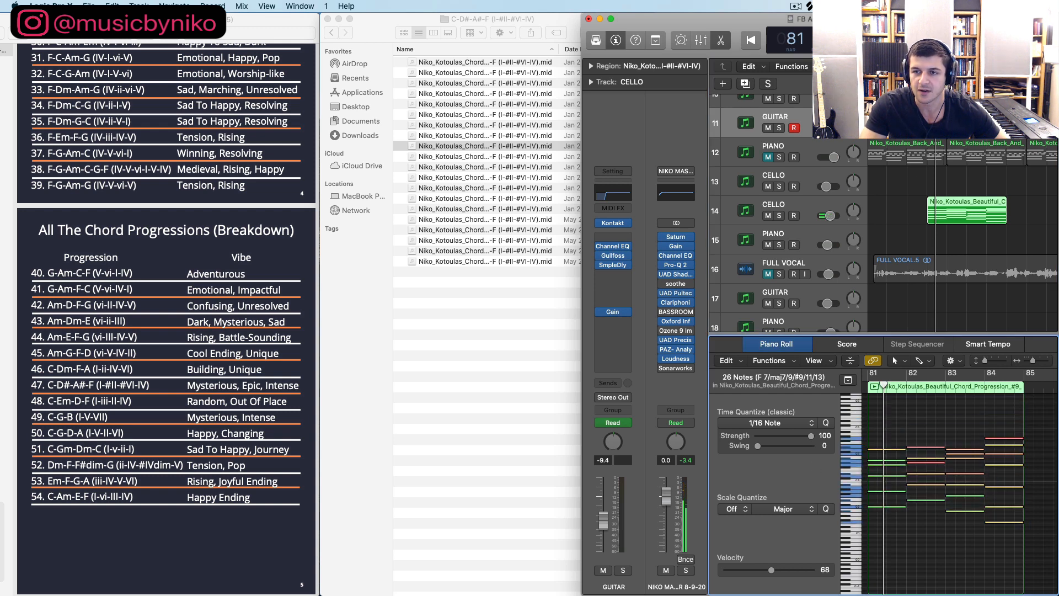
Select CELLO track 14 and play the transposed chord region through to its end
left_click(866, 210)
key("space")
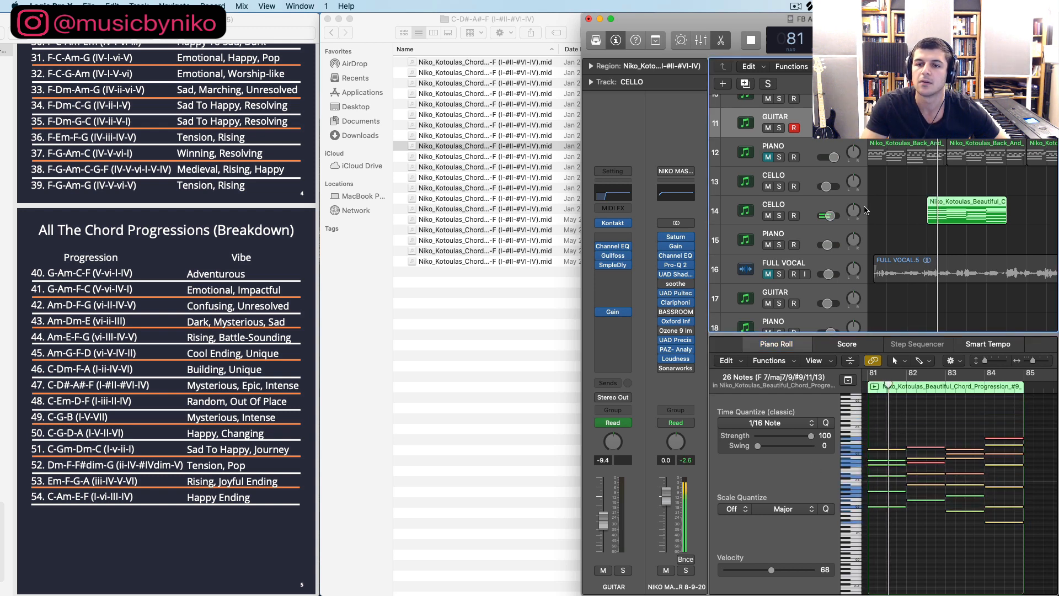
left_click(864, 211)
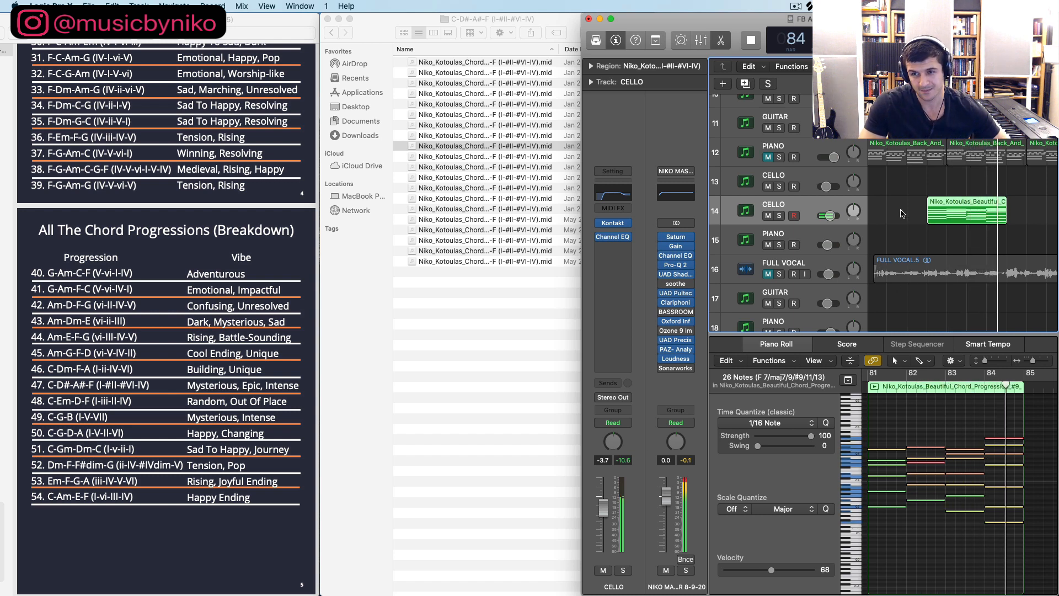
key("space")
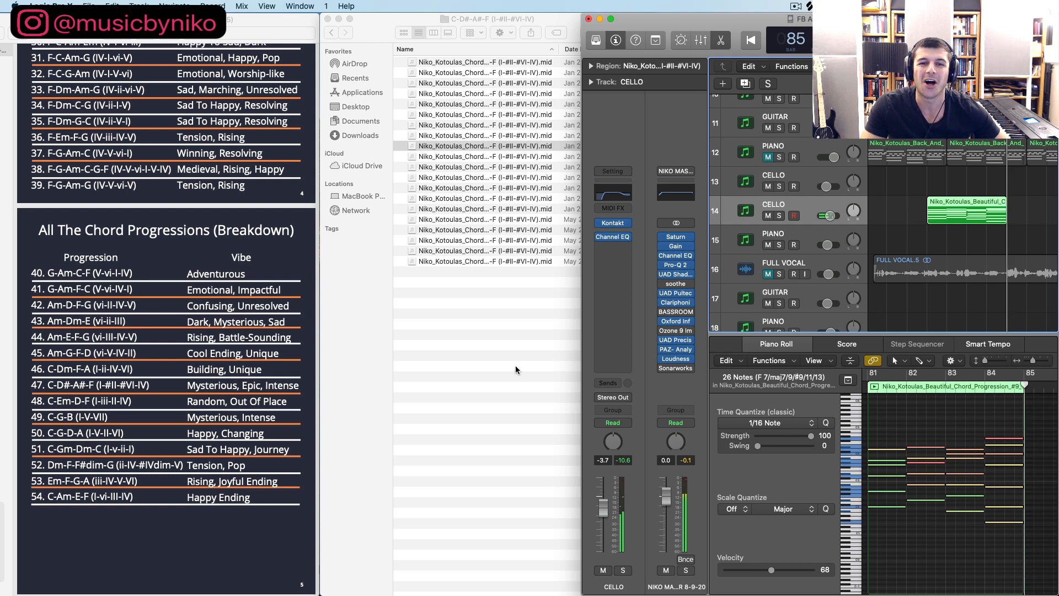
Place the third C-D#-A#-F file from the 250 Plucks folder on CELLO track 13 at bar 81
left_click(335, 22)
left_click(330, 33)
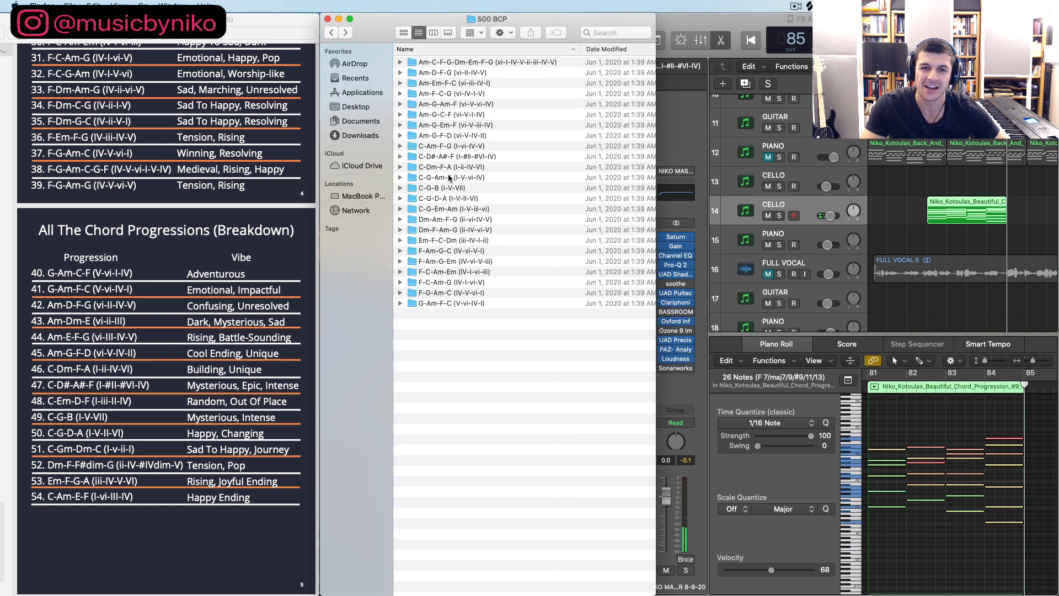
left_click(336, 33)
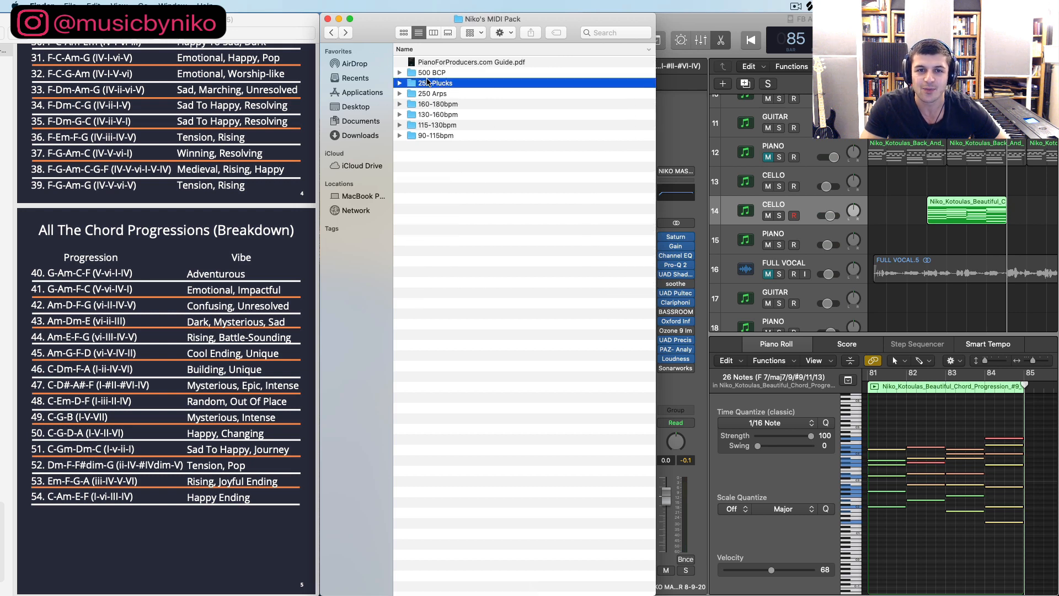
double_click(428, 82)
double_click(453, 231)
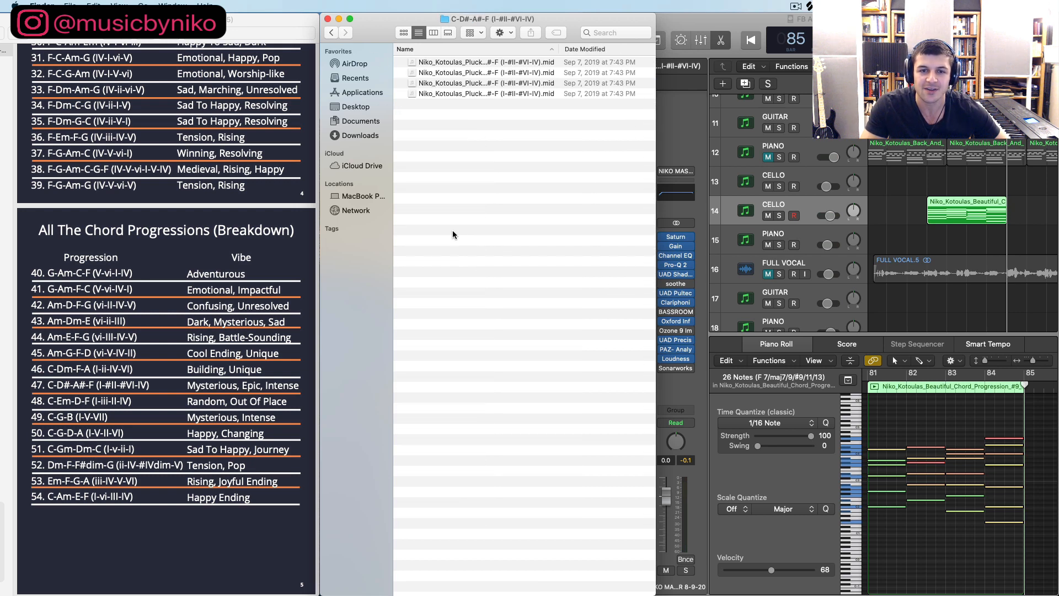
left_click(451, 83)
left_click_drag(485, 82, 935, 180)
Play the plucks and chord regions together while lowering the volume of CELLO track 14 to -9.6 dB
key("space")
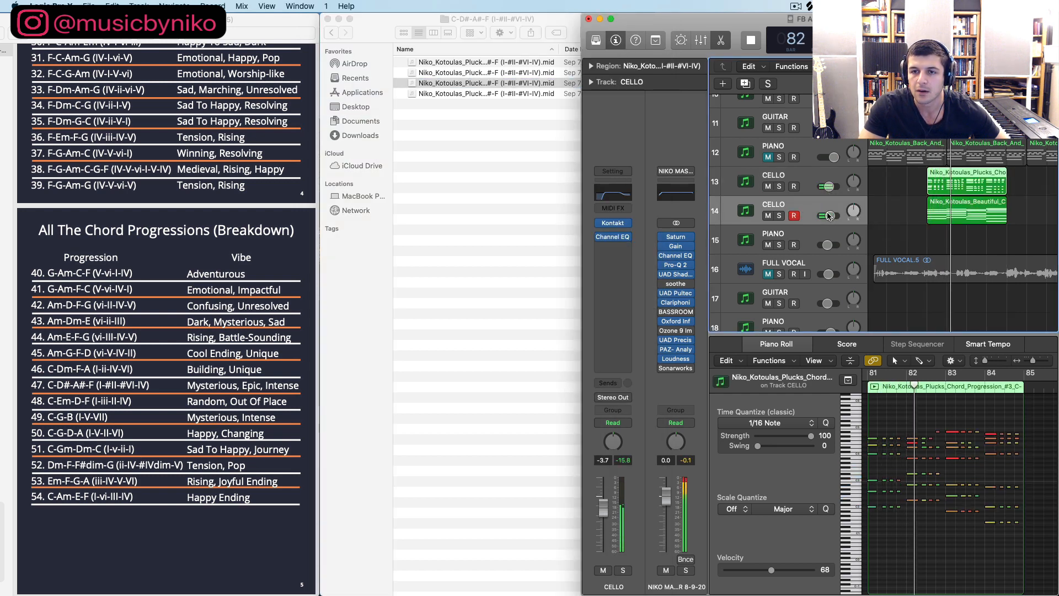
left_click_drag(826, 215, 816, 215)
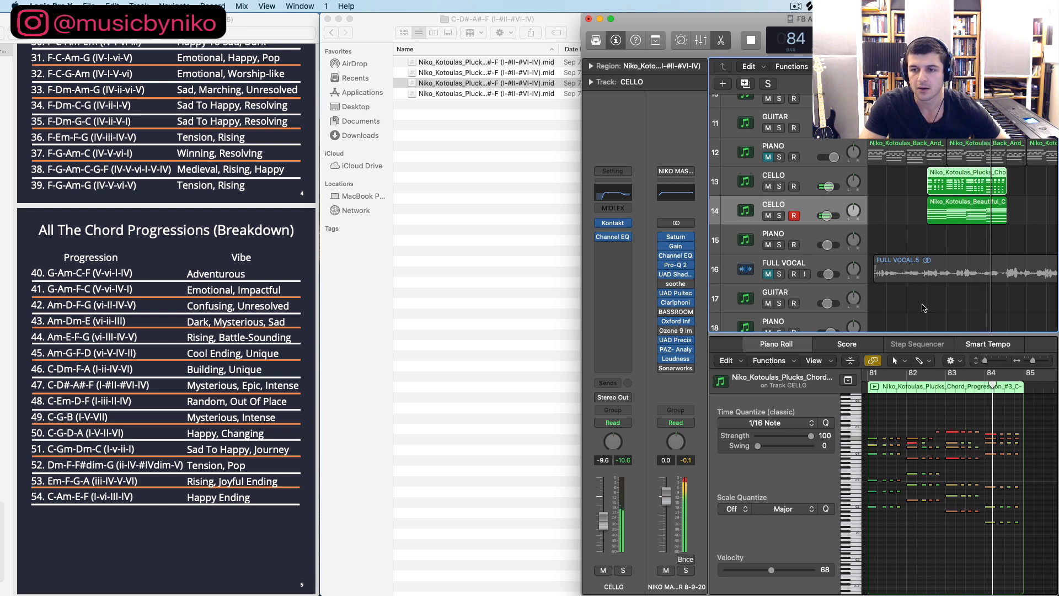
key("space")
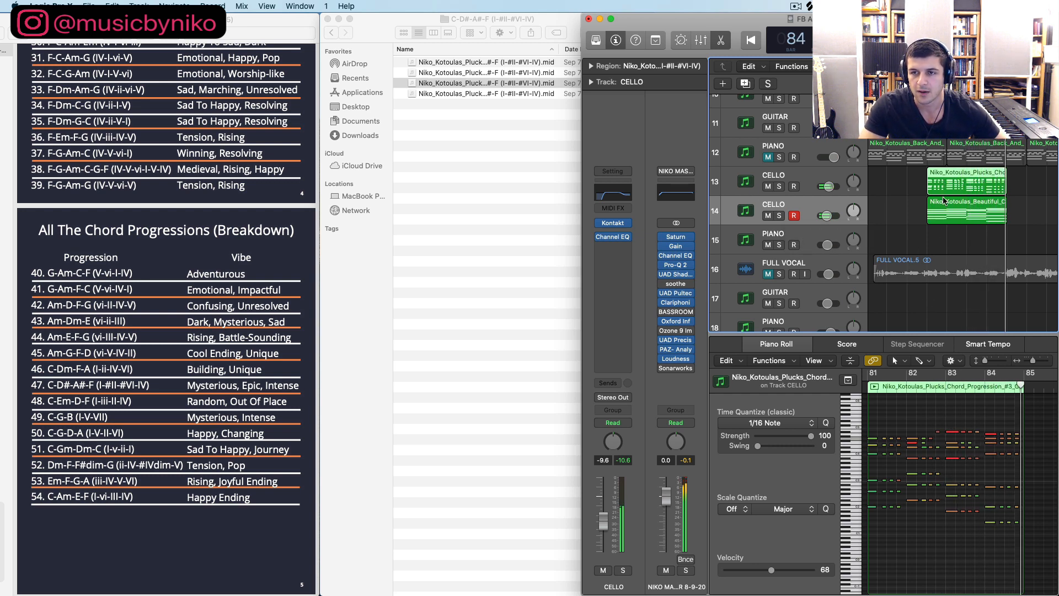
Copy the plucks region onto PIANO track 15 and play it with CELLO track 14 muted
left_click_drag(944, 201, 945, 230)
key("space")
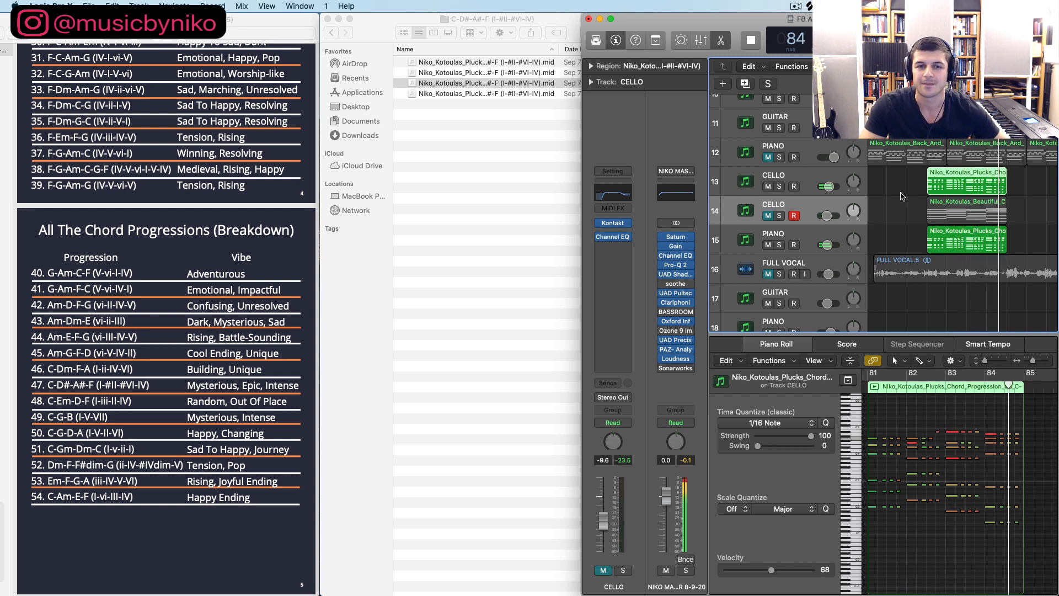
key("space")
Delete the three C-D#-A#-F regions from tracks 13 to 15 and enlarge the project window to full width
left_click_drag(906, 183, 959, 244)
key("Delete")
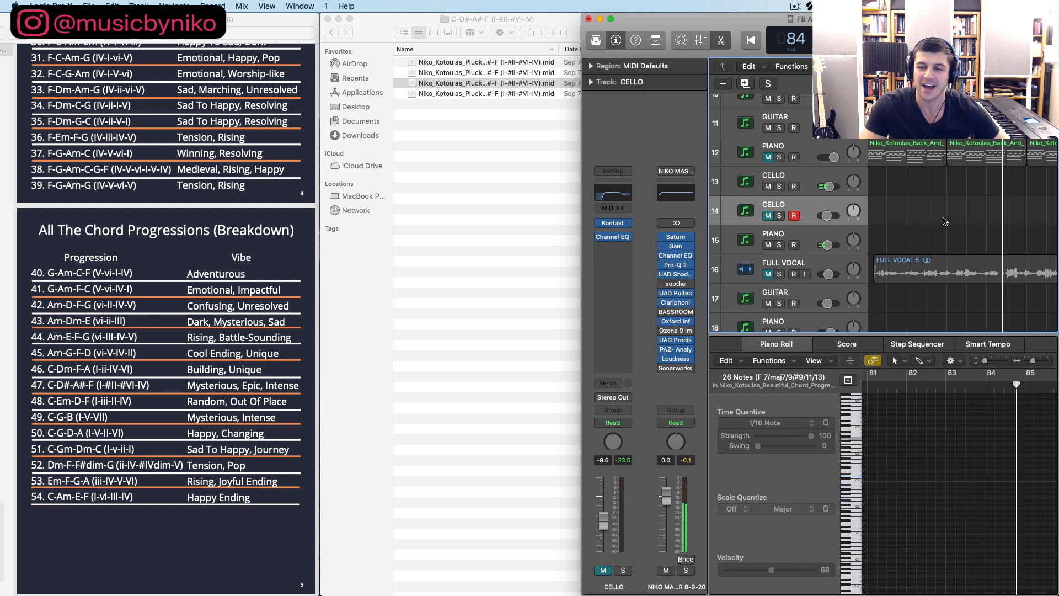
double_click(581, 252)
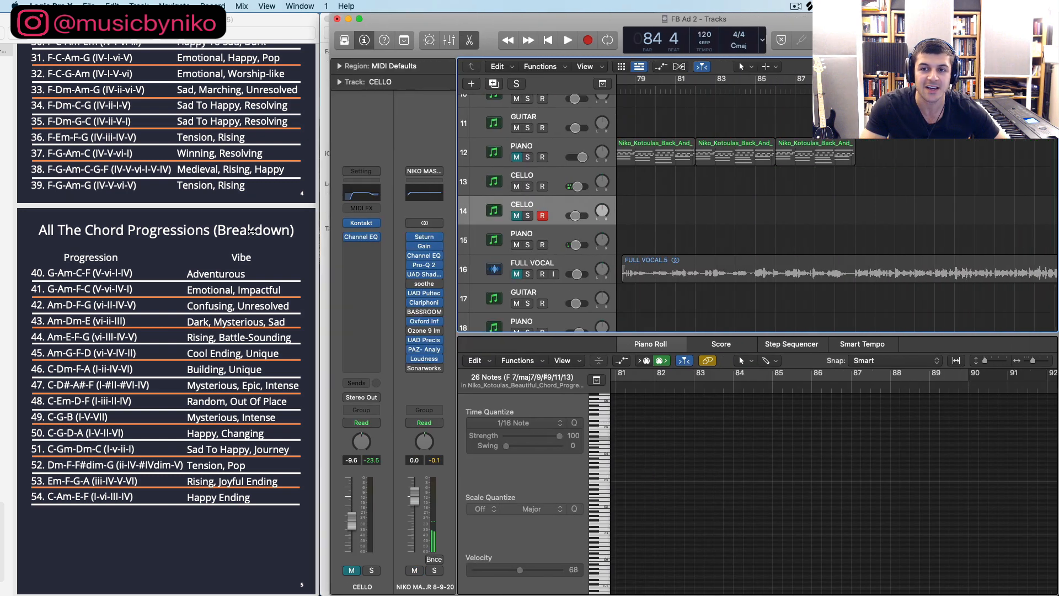
key("z")
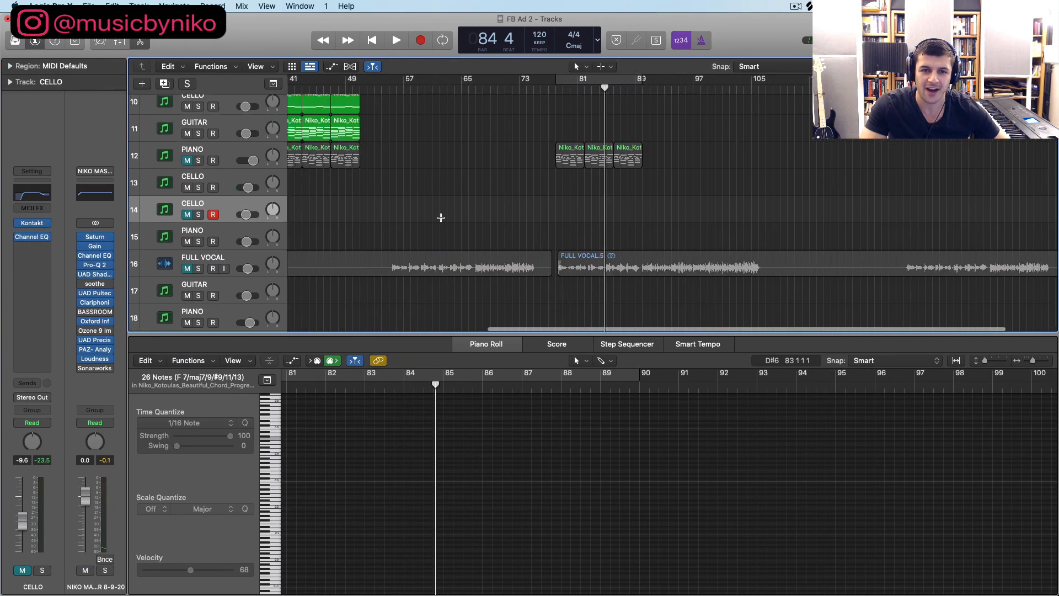
Unmute PIANO track 12 in the full arrangement
scroll(440, 221, "up", 3)
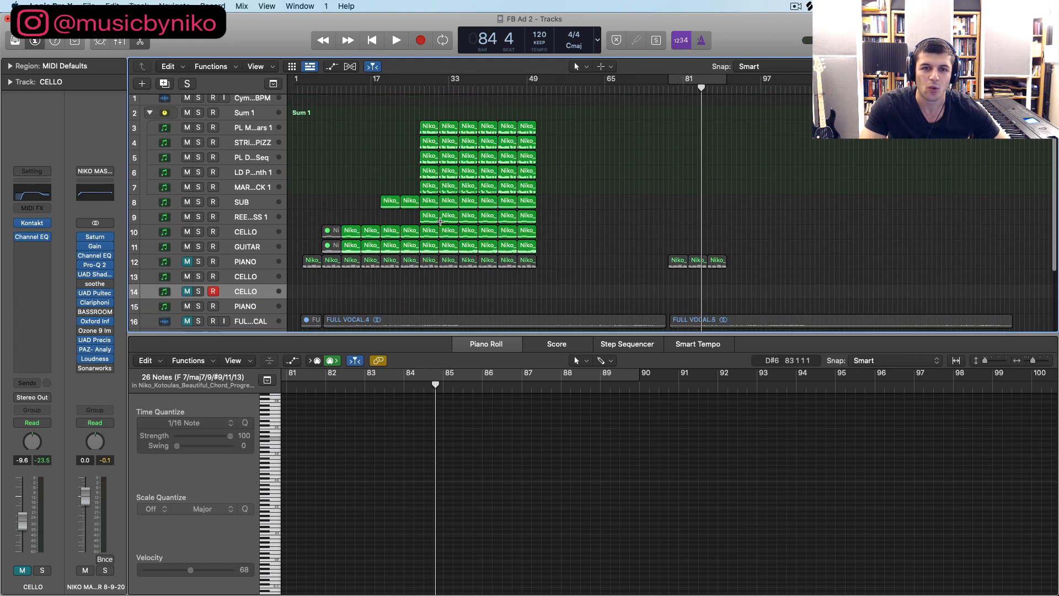
scroll(439, 222, "down", 2)
scroll(416, 211, "down", 1)
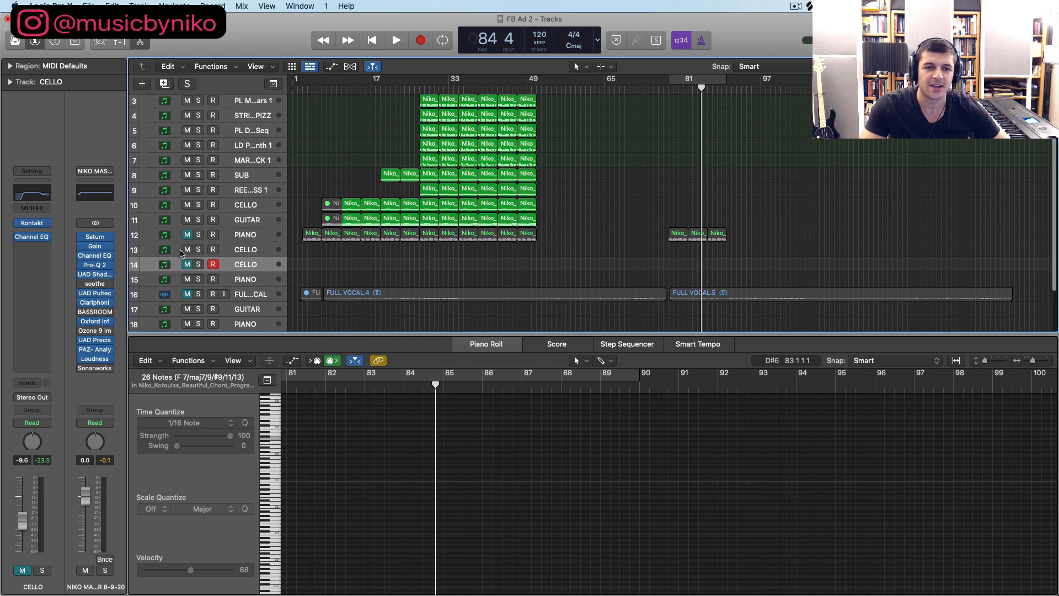
left_click(186, 236)
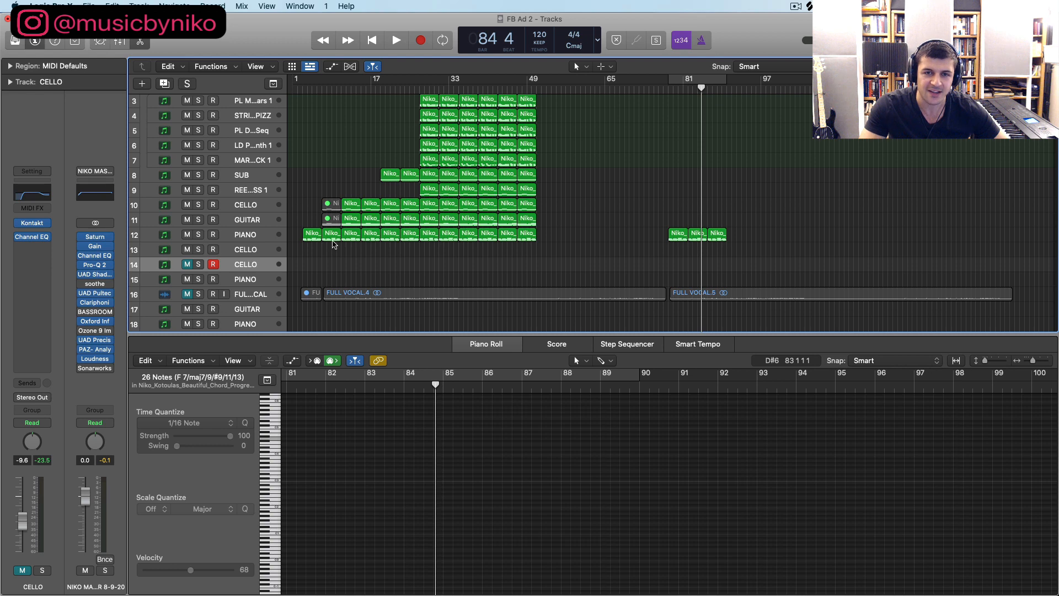
Examine the Am-F-C-G progression names of the melody, bass, chord and arp regions across the tracks
key("z")
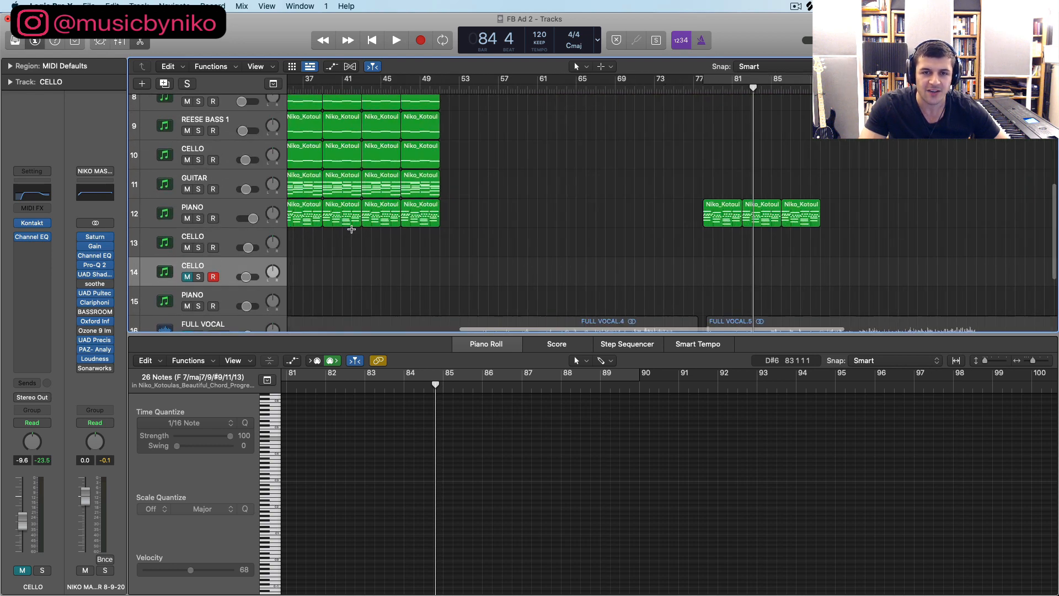
scroll(351, 228, "up", 5)
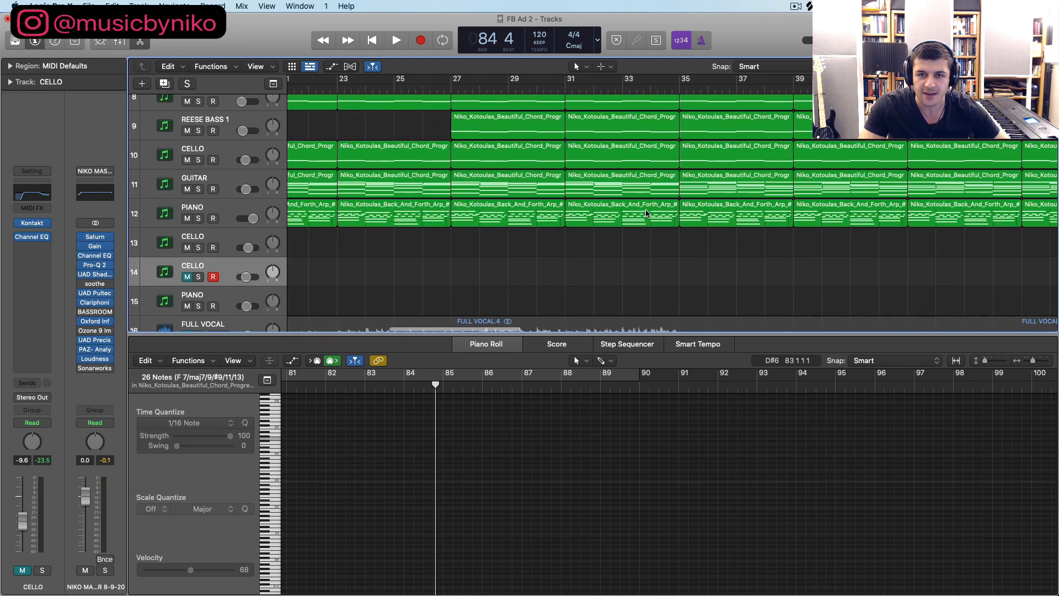
scroll(647, 214, "up", 3)
scroll(555, 213, "up", 10)
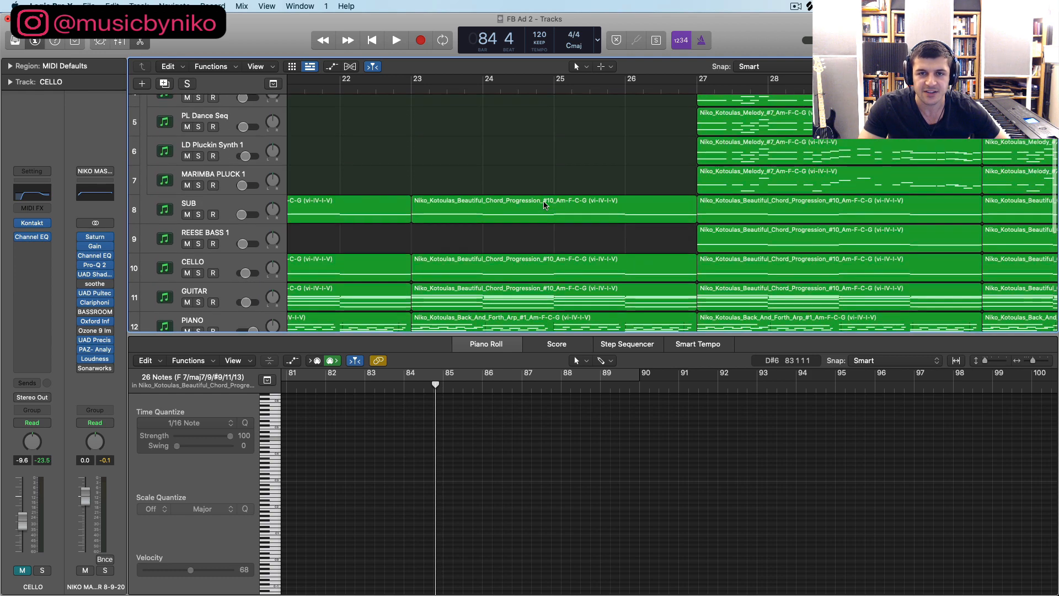
scroll(545, 205, "down", 12)
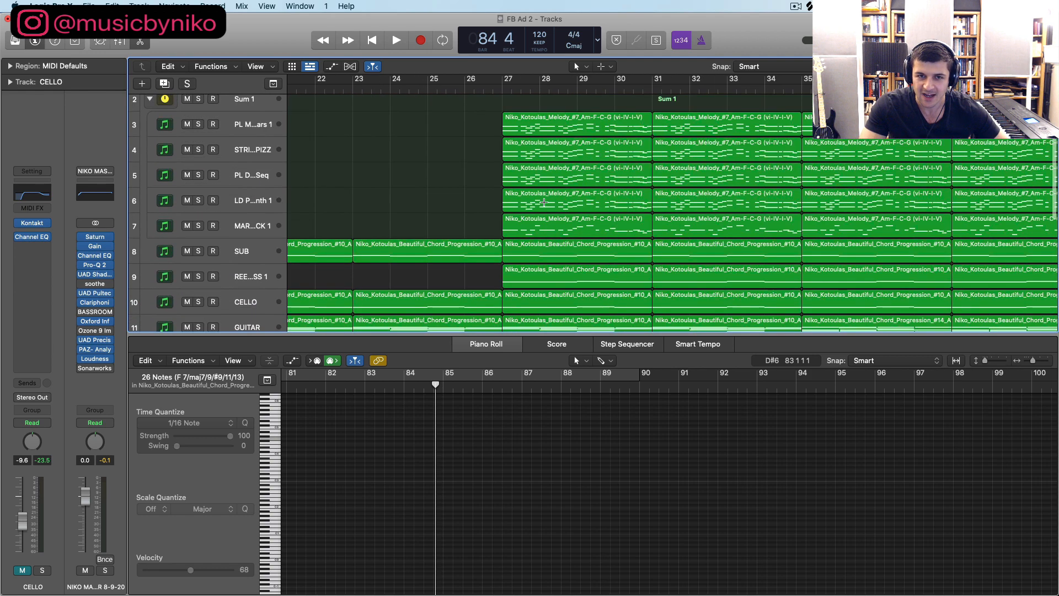
scroll(541, 205, "down", 8)
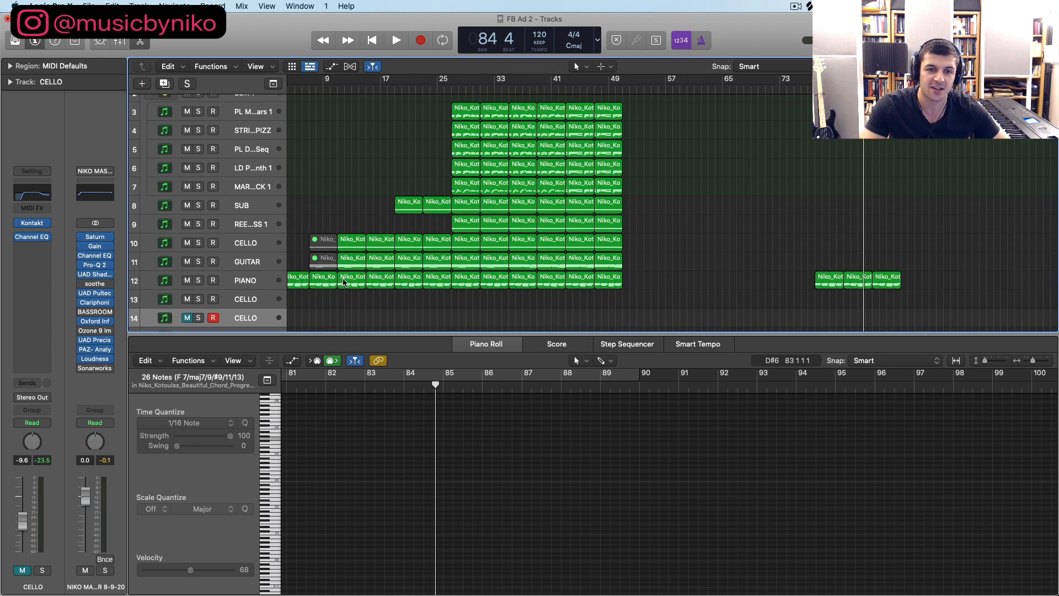
Open the PIANO arp region at bar 11 in the note editor, audition its lowest notes, and deselect it
left_click(347, 280)
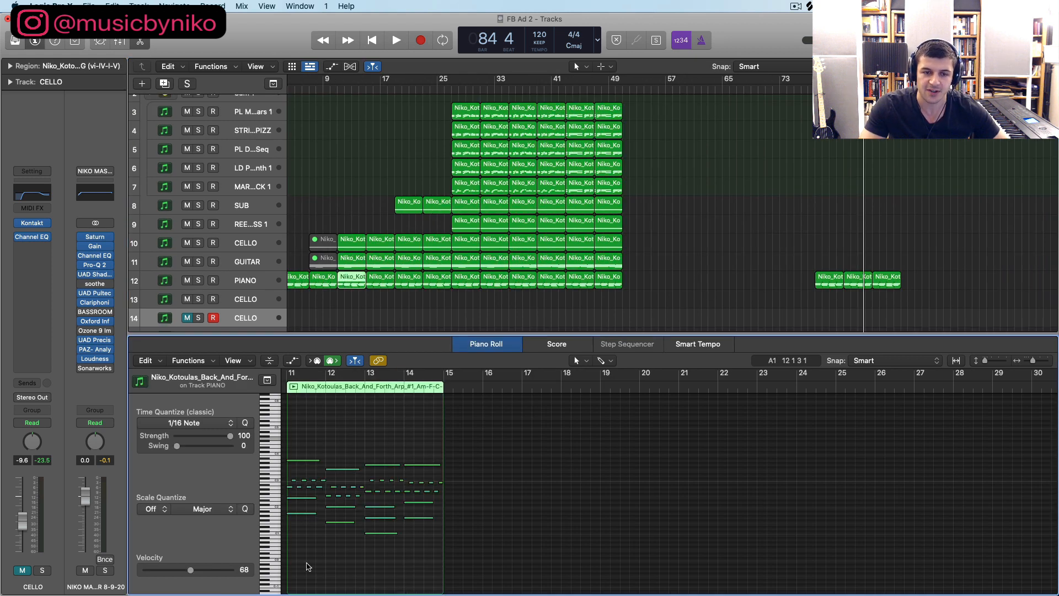
left_click(298, 513)
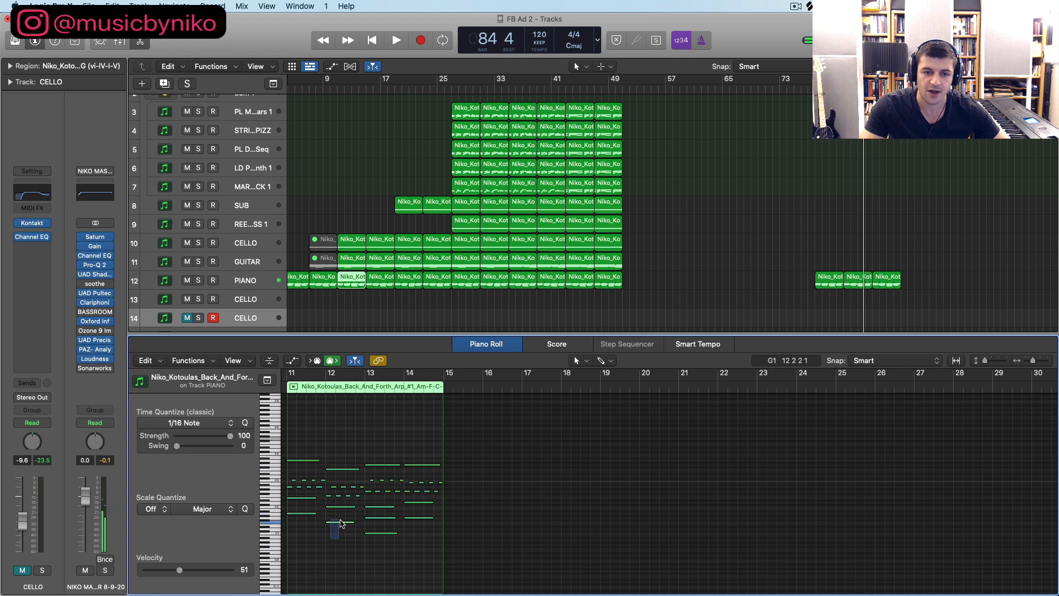
left_click_drag(341, 520, 341, 519)
left_click_drag(363, 550, 422, 514)
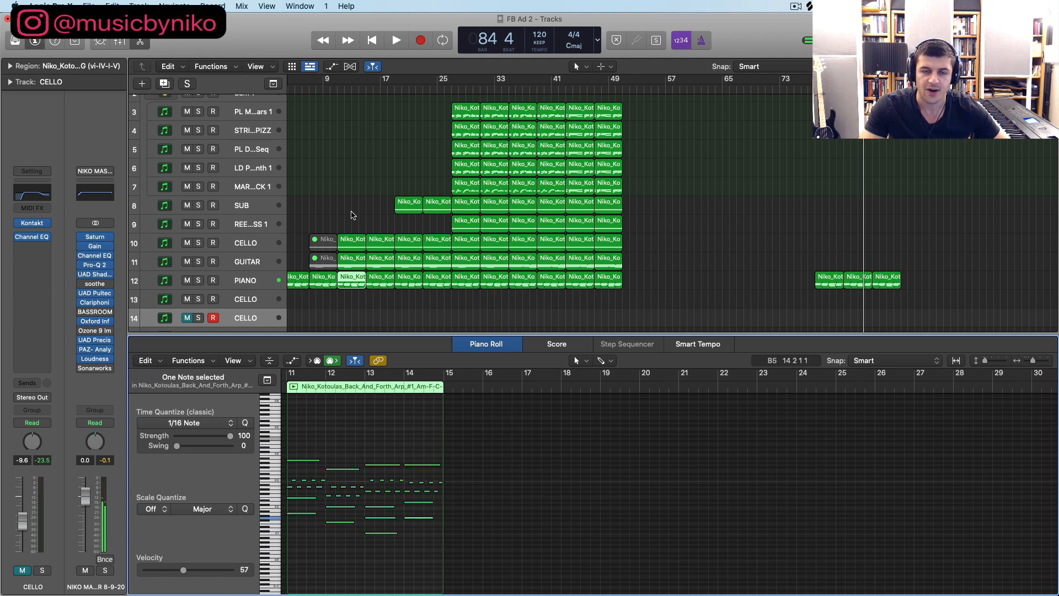
left_click(353, 215)
Solo the Sum 1 track stack and play the melody layers from bar 39
left_click(450, 90)
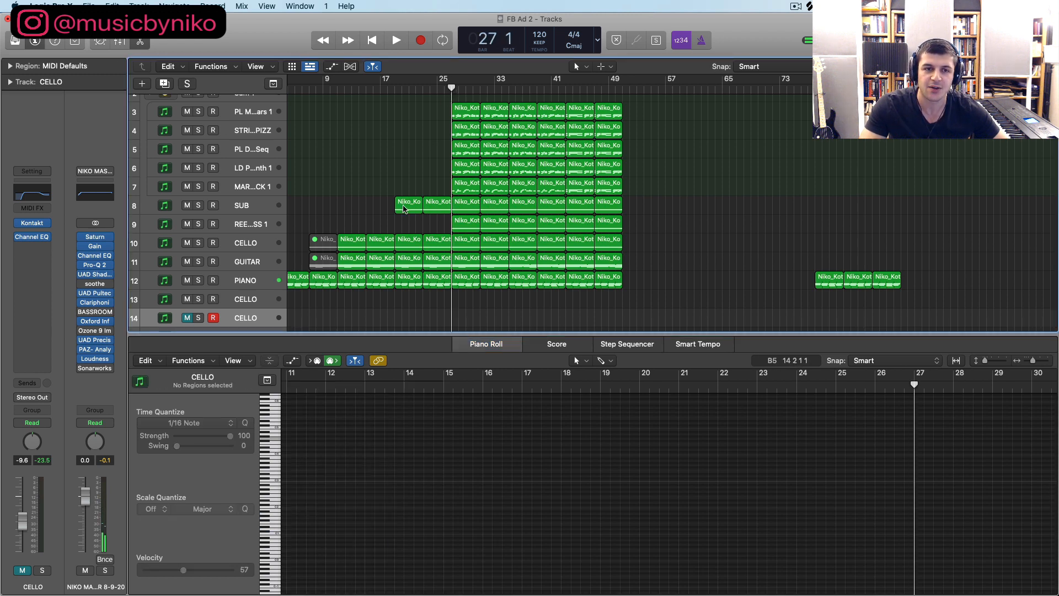
scroll(198, 166, "up", 2)
left_click(197, 123)
left_click(537, 90)
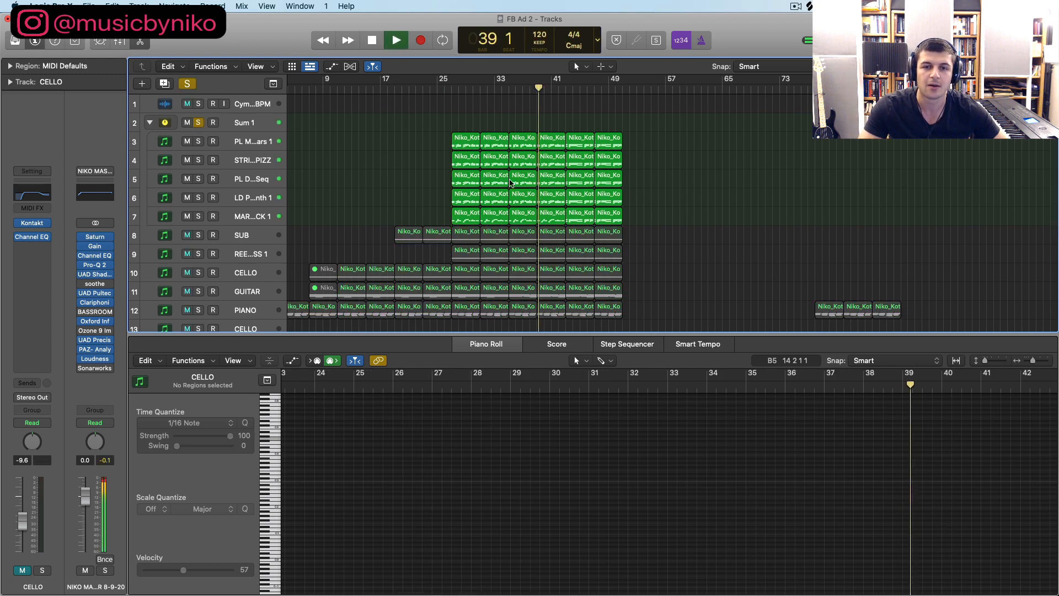
Select the five melody regions at bar 39 on tracks 3 to 7 and clear the solo to play the full arrangement
left_click_drag(554, 125, 556, 234)
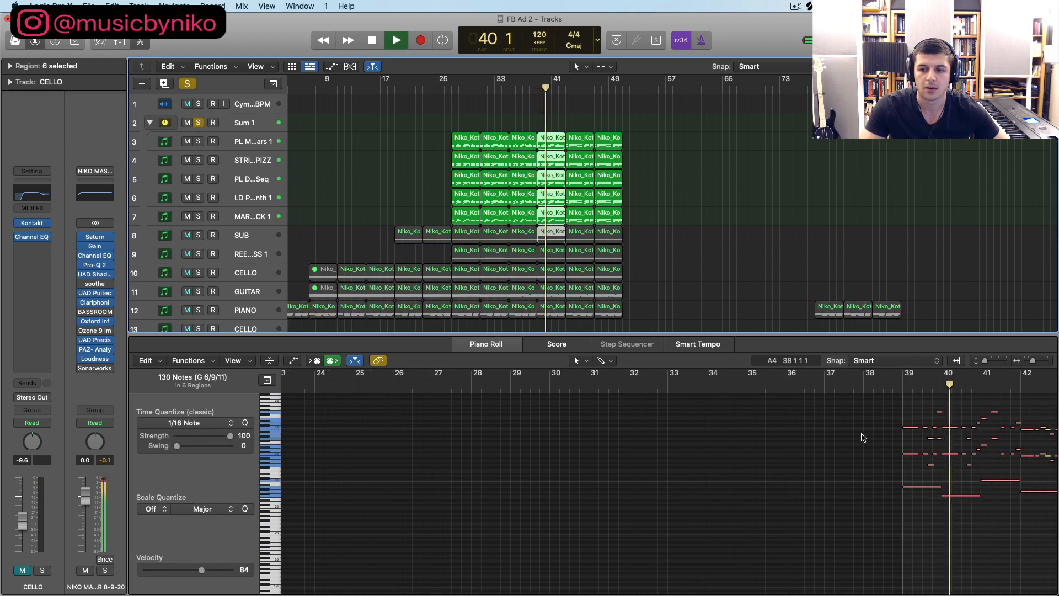
left_click_drag(559, 103, 549, 221)
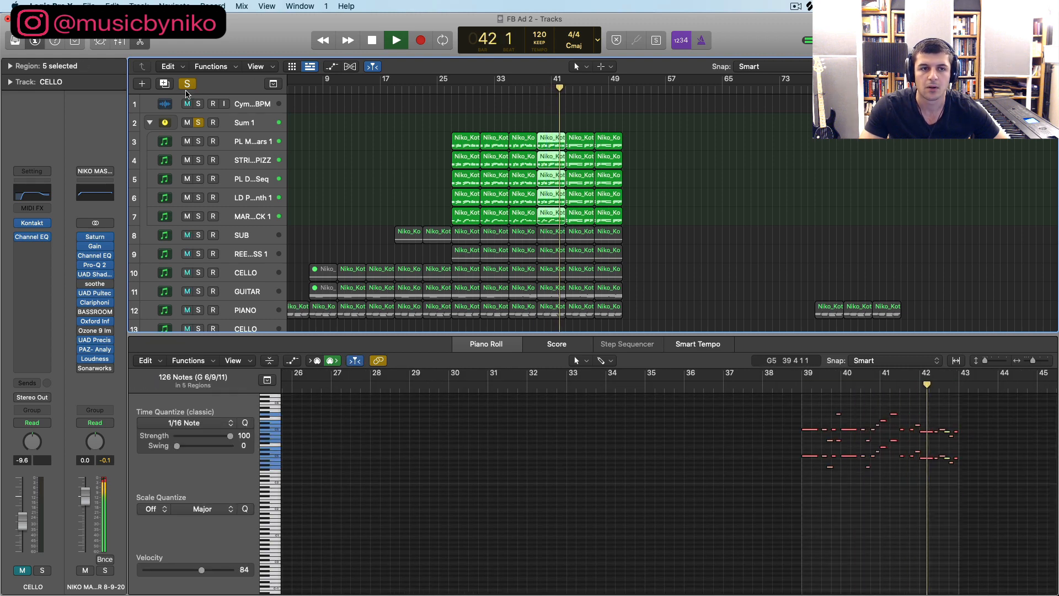
left_click(187, 84)
key("super+d")
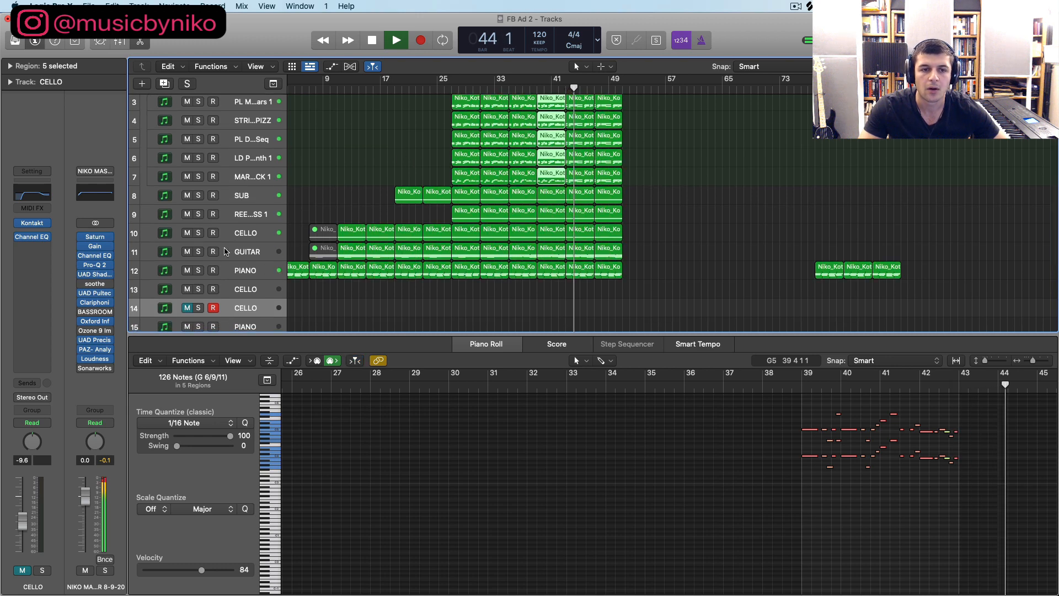
Show the Kontakt Strummed Acoustic 2 instrument on the GUITAR track, close it, and briefly solo the track during playback
left_click(254, 251)
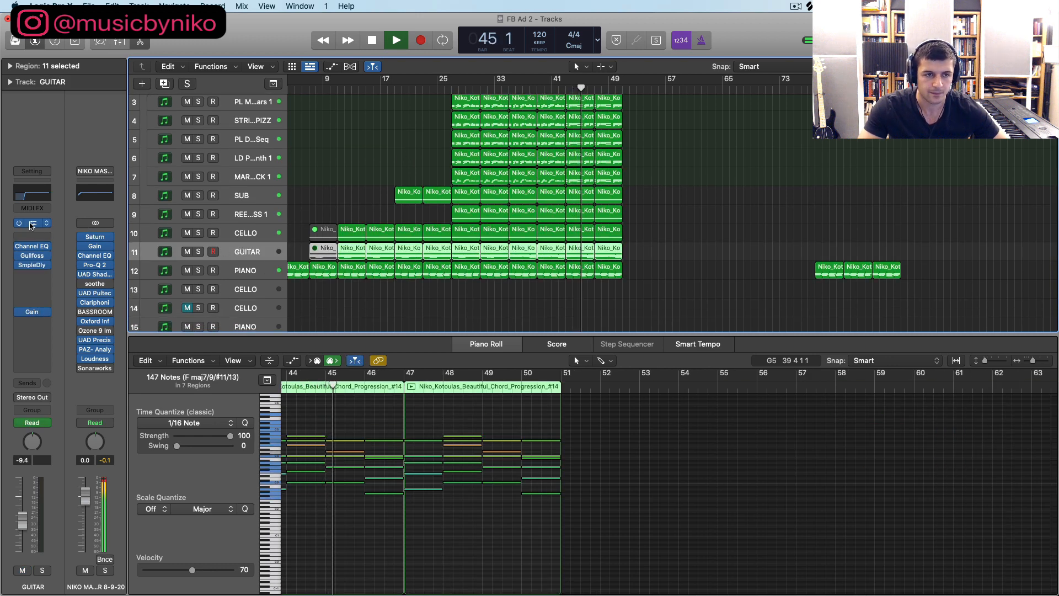
key("space")
left_click(32, 223)
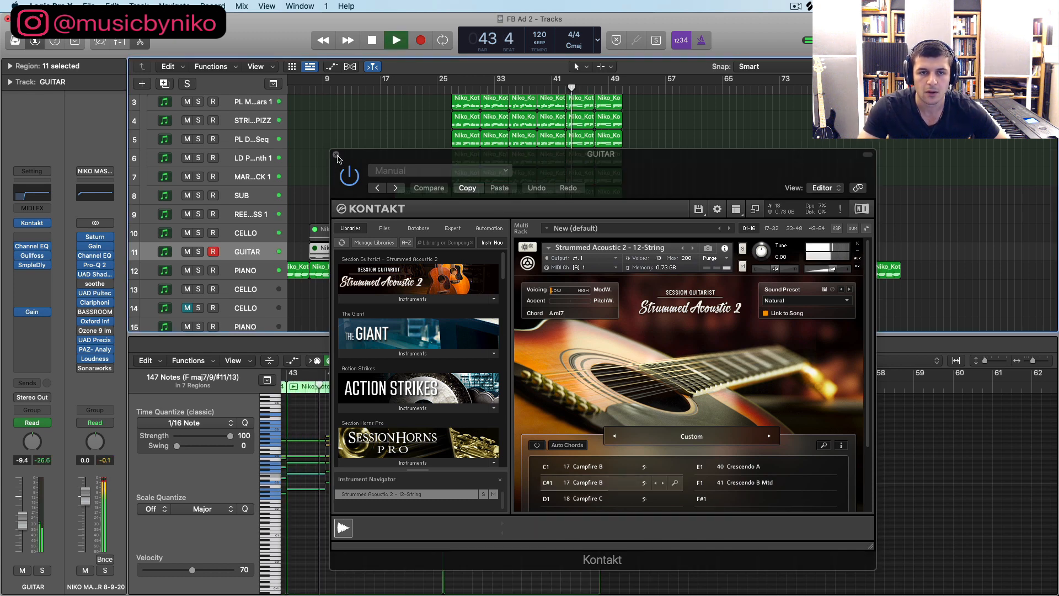
left_click(336, 155)
left_click(198, 252)
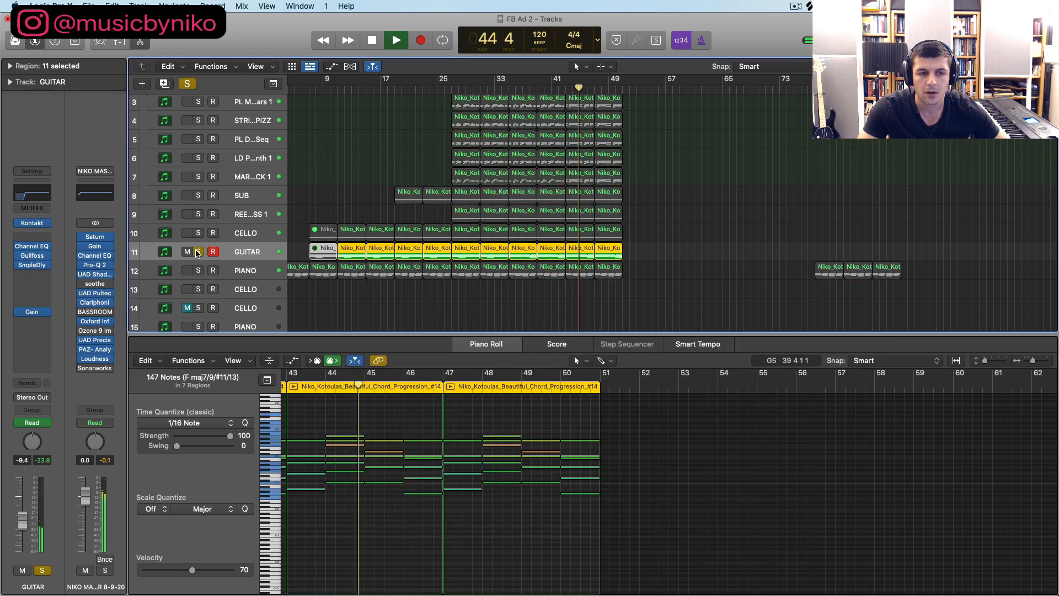
left_click(198, 252)
Play the arrangement from bar 3, unmute the FULL VOCAL track, and select the PIANO track
scroll(342, 190, "left", 2)
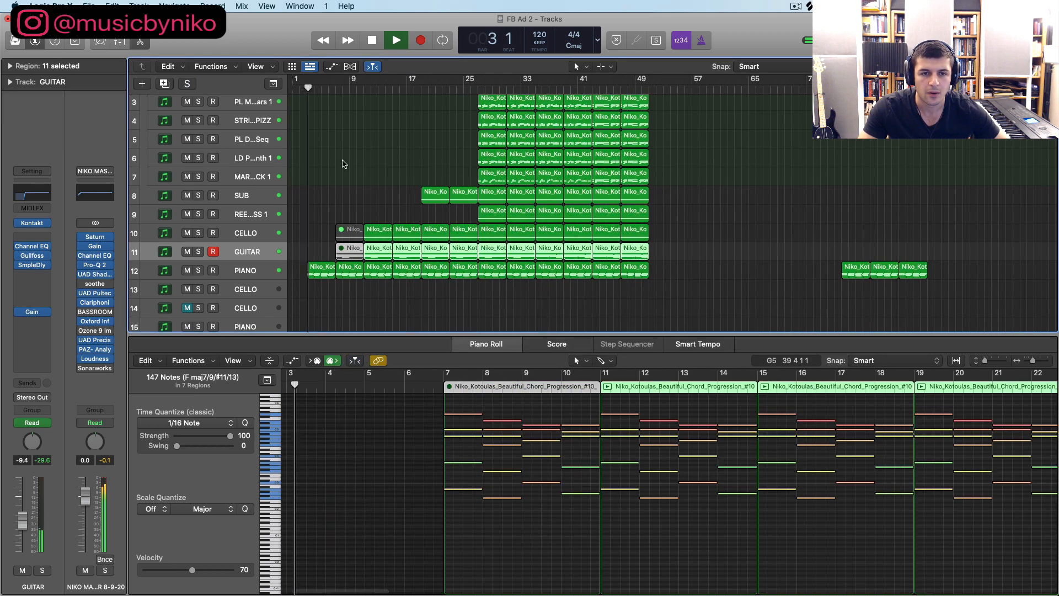
scroll(343, 169, "down", 3)
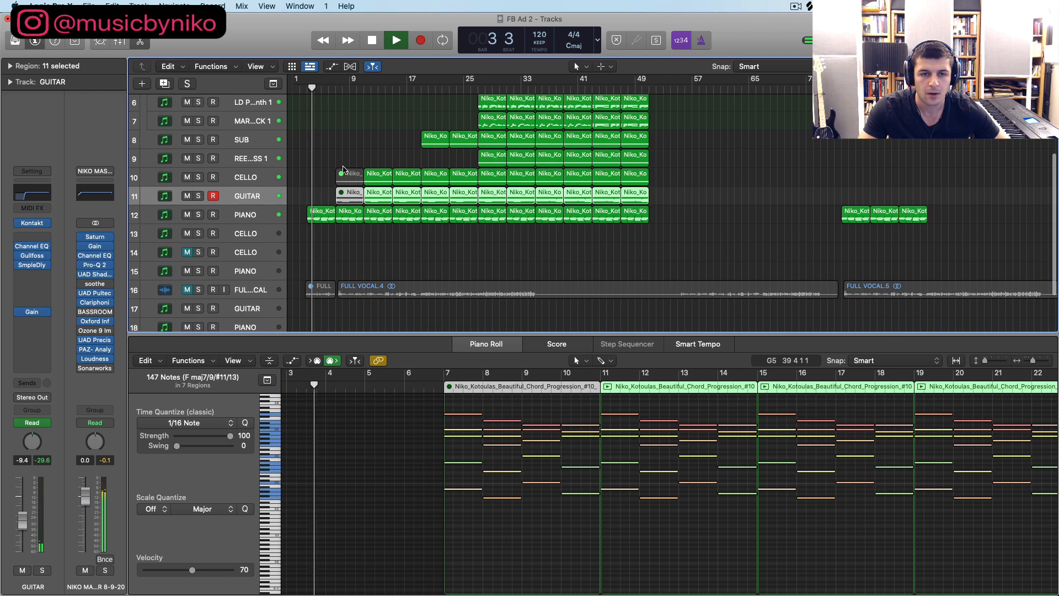
left_click(188, 290)
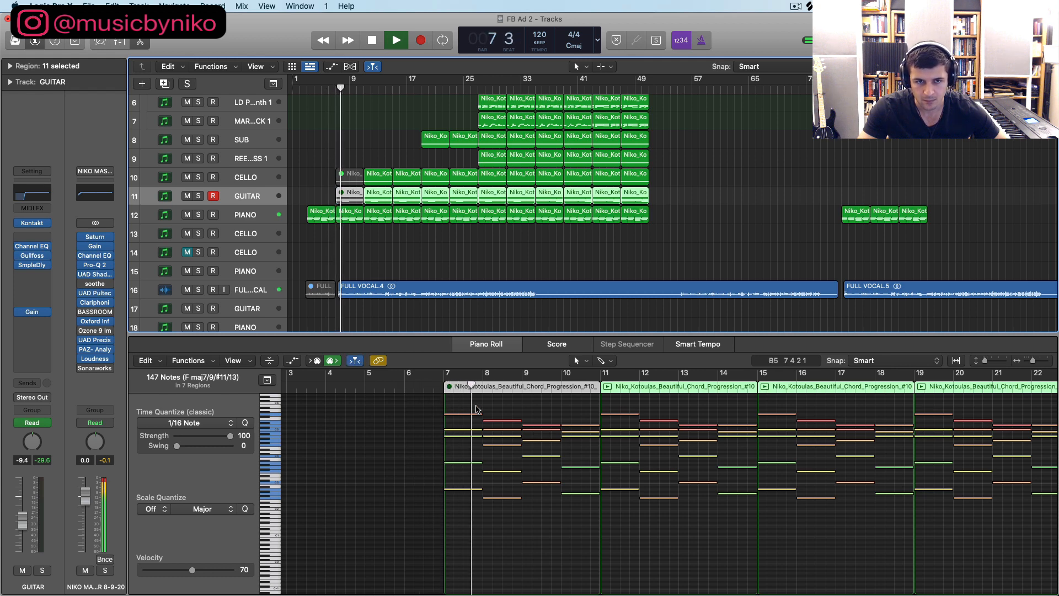
key("Down")
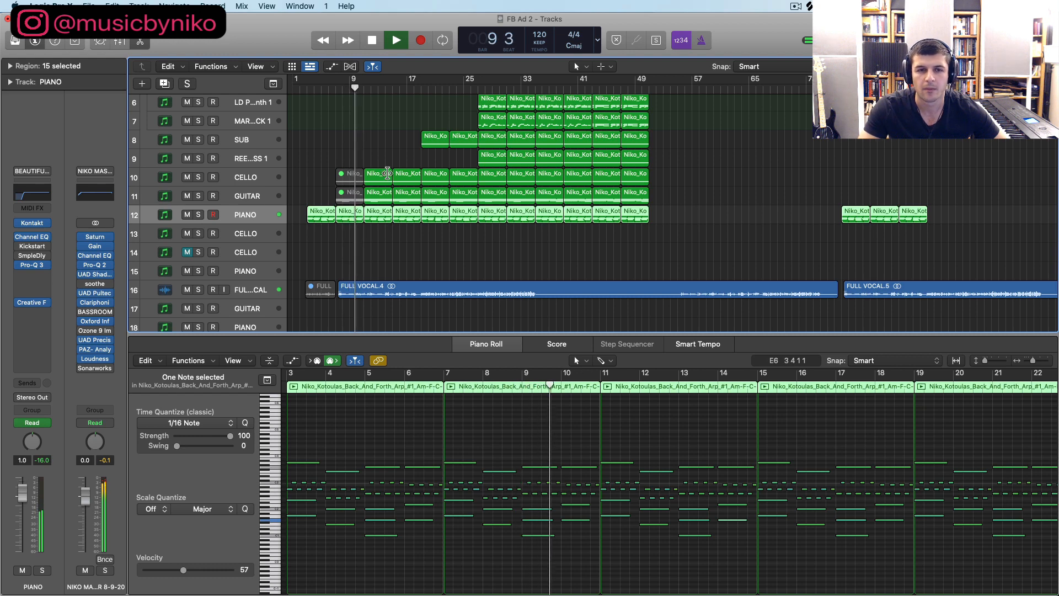
Lower the input of the UAD Precision Maximizer on the master channel to 2.16 dB and close the plug-in
scroll(410, 223, "up", 1)
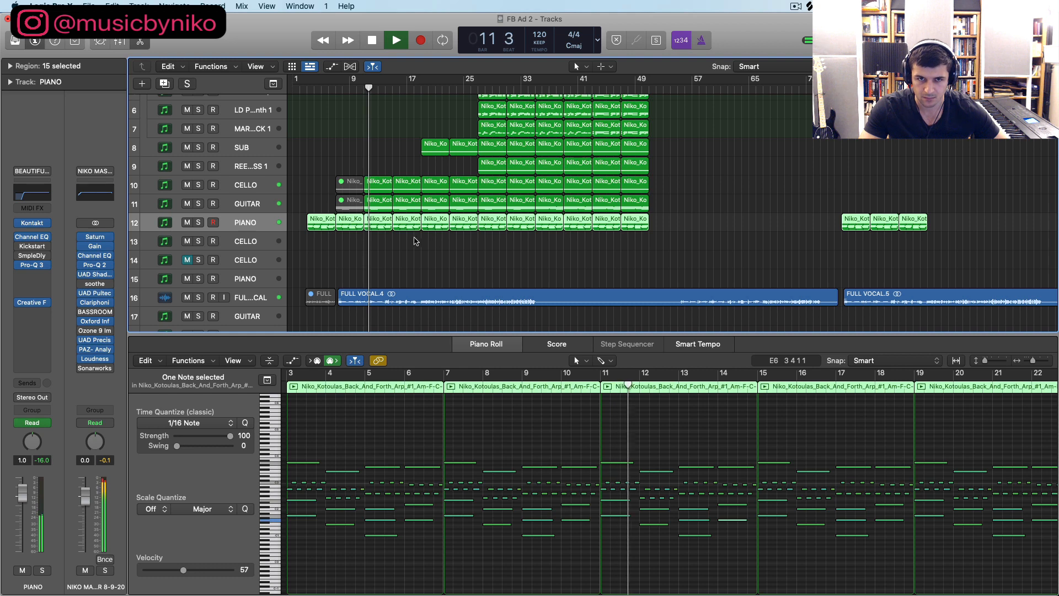
scroll(414, 234, "up", 5)
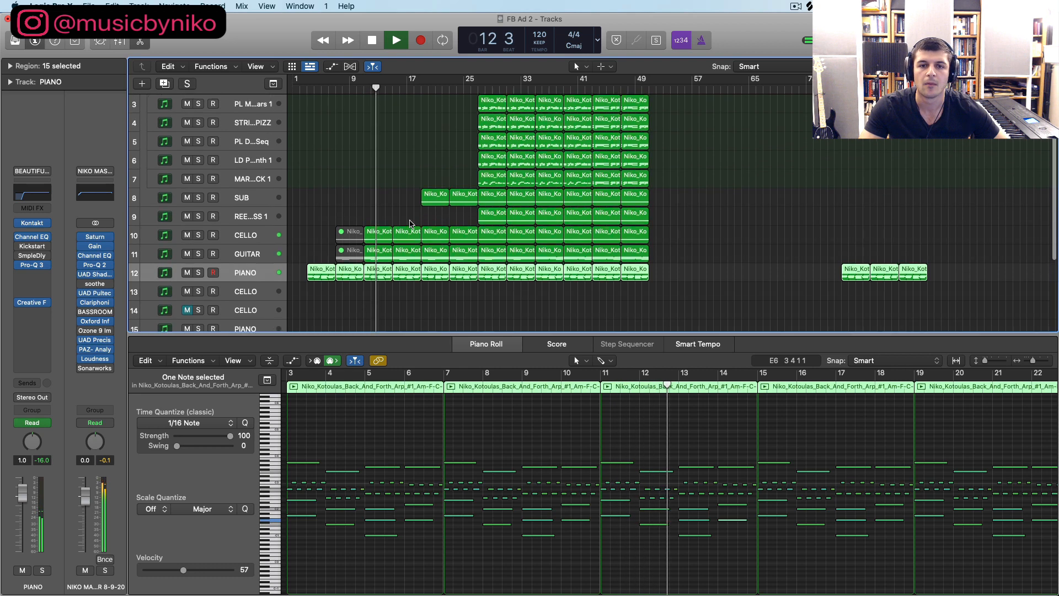
scroll(410, 223, "up", 2)
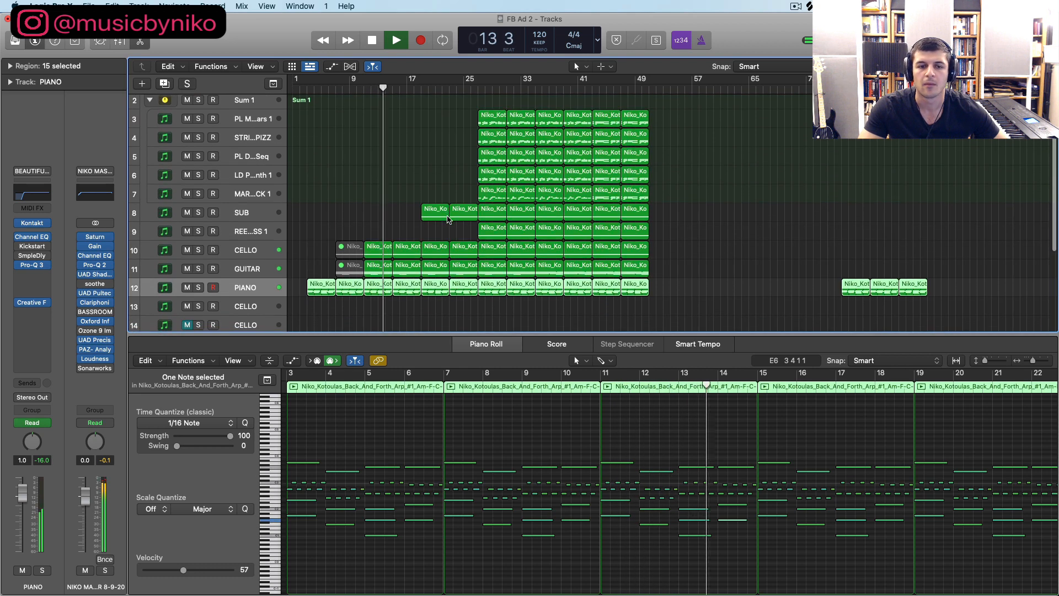
scroll(448, 219, "down", 5)
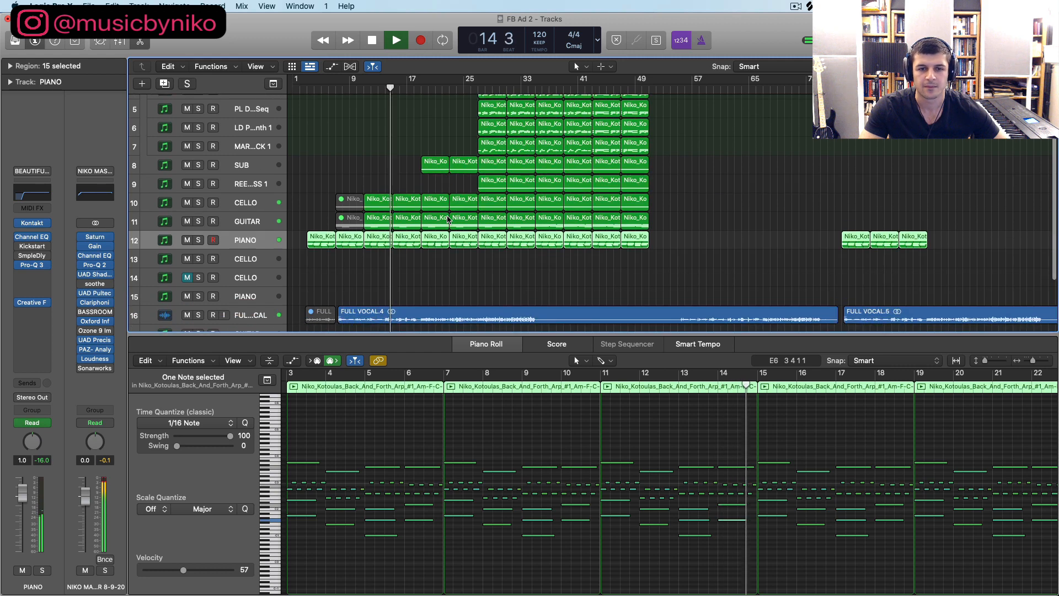
scroll(448, 219, "down", 1)
left_click(95, 339)
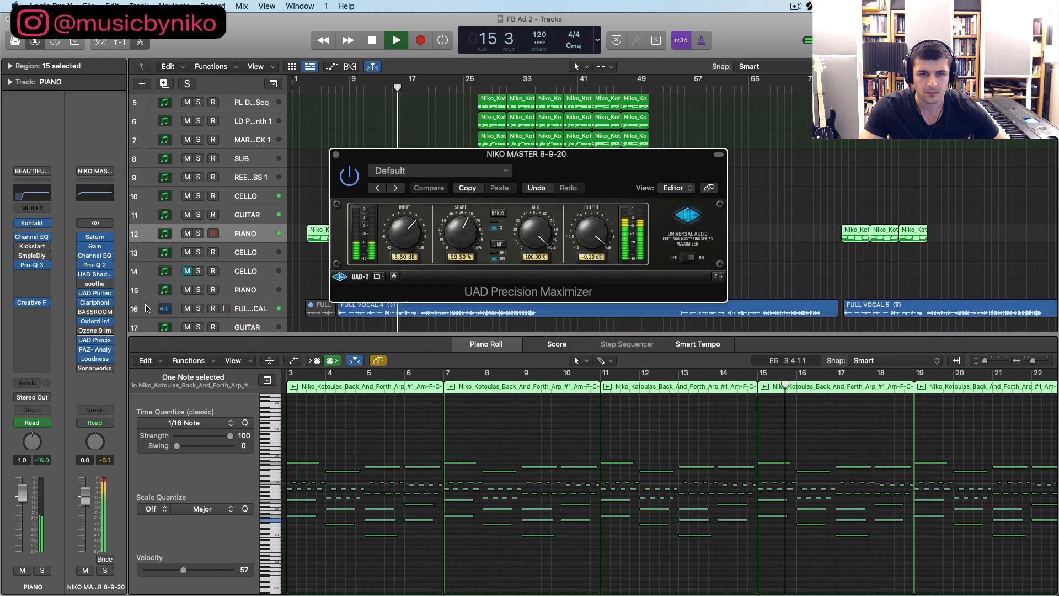
left_click_drag(406, 226, 407, 231)
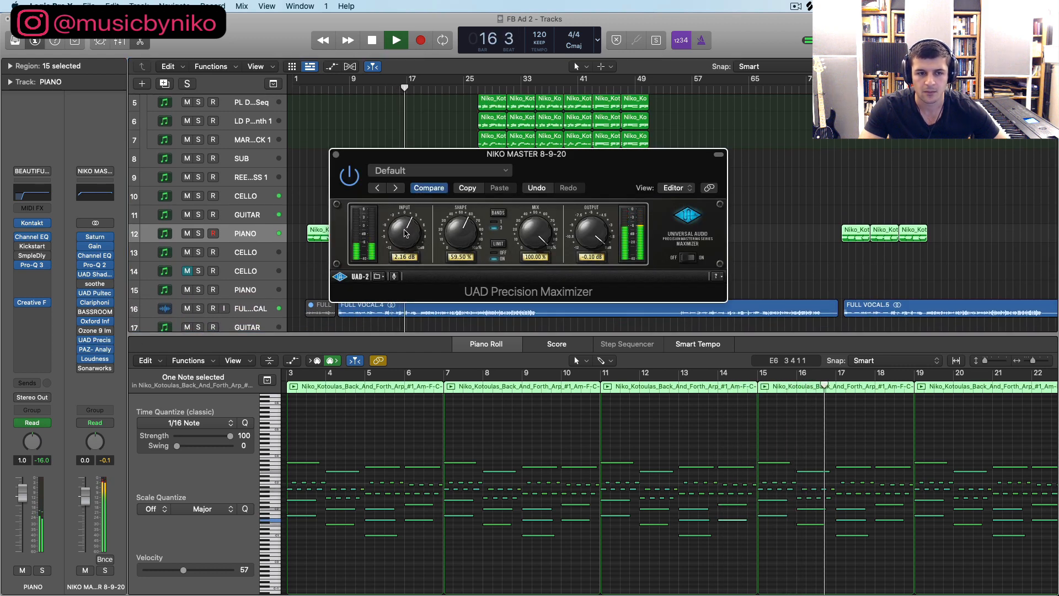
left_click(336, 155)
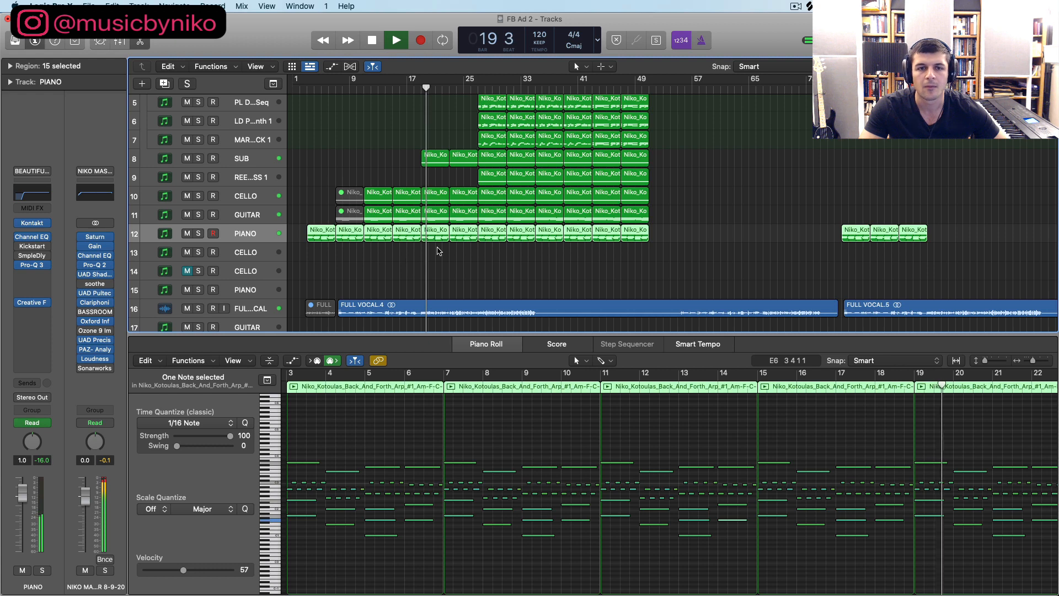
Select the two SUB bass regions at bars 19 and 23 to show their notes
left_click(435, 158)
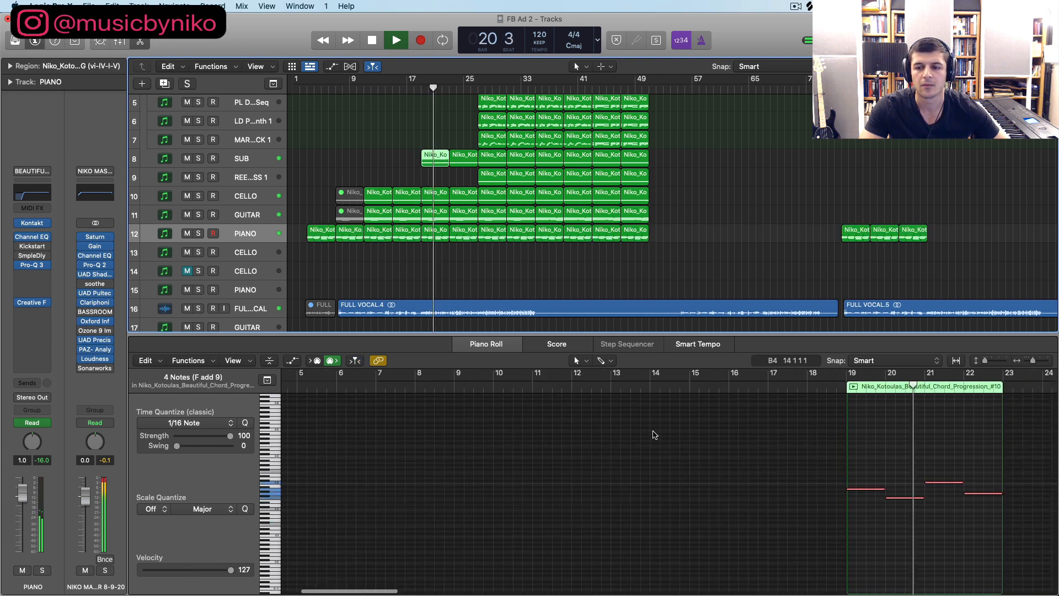
left_click(463, 158, "shift")
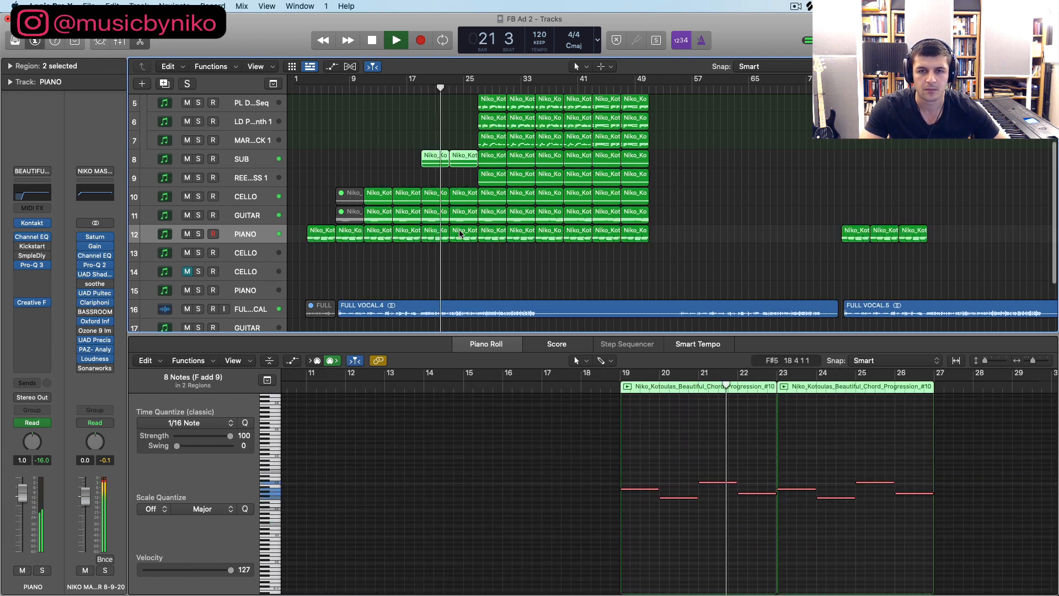
scroll(276, 324, "down", 1)
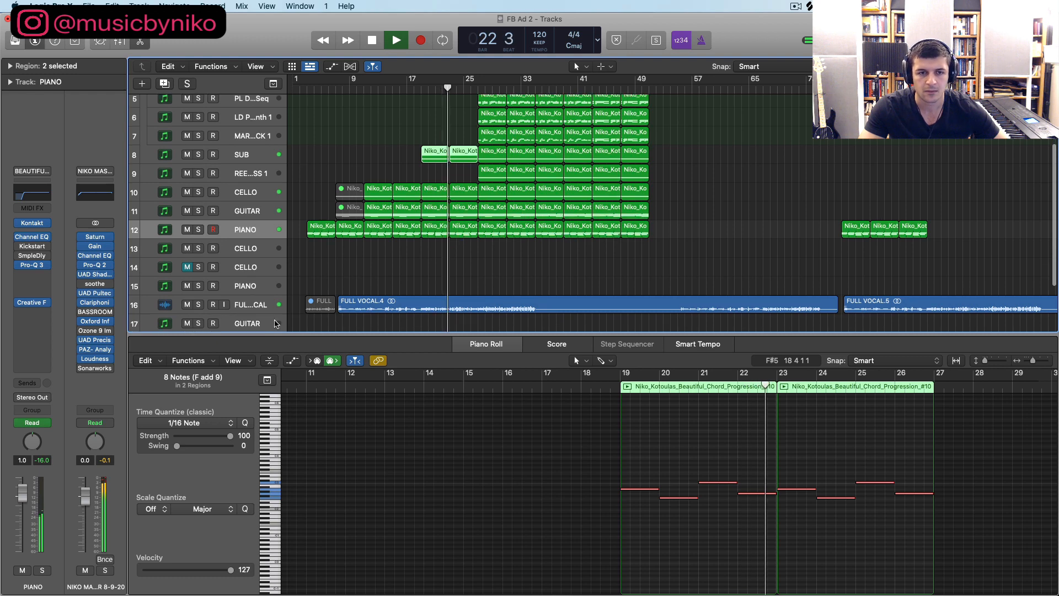
Select the FULL VOCAL track, reset the master's Loudness Meter, check the Precision Maximizer, and close the plug-in windows
left_click(259, 305)
key("v")
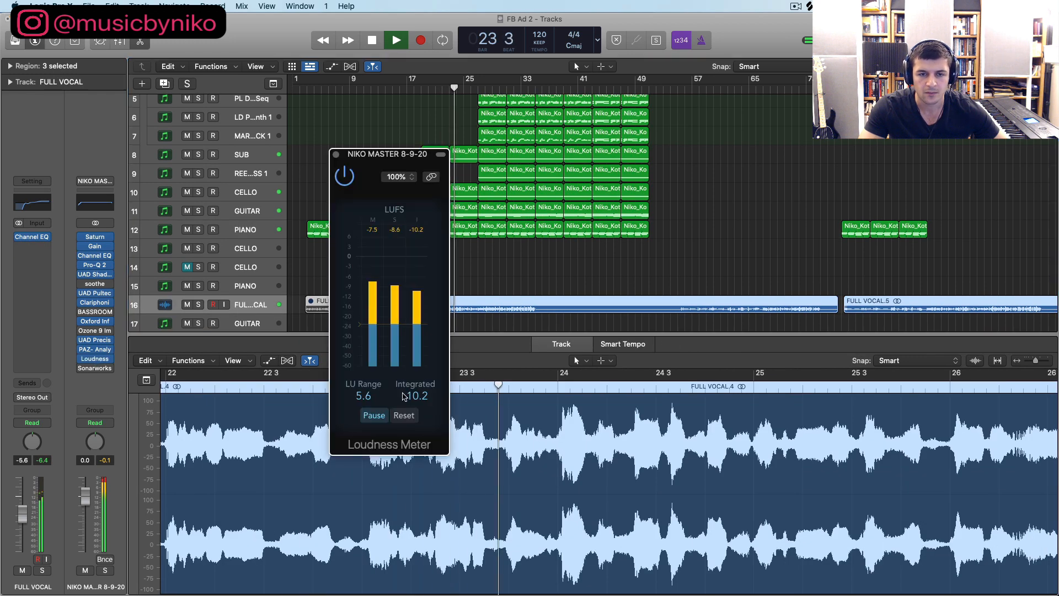
left_click(404, 415)
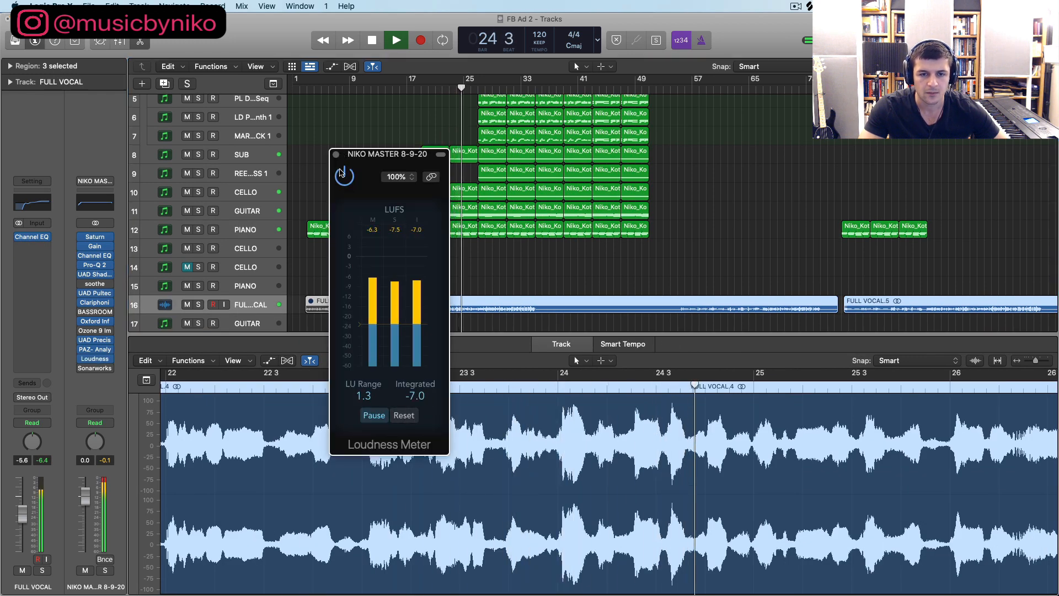
left_click(94, 340)
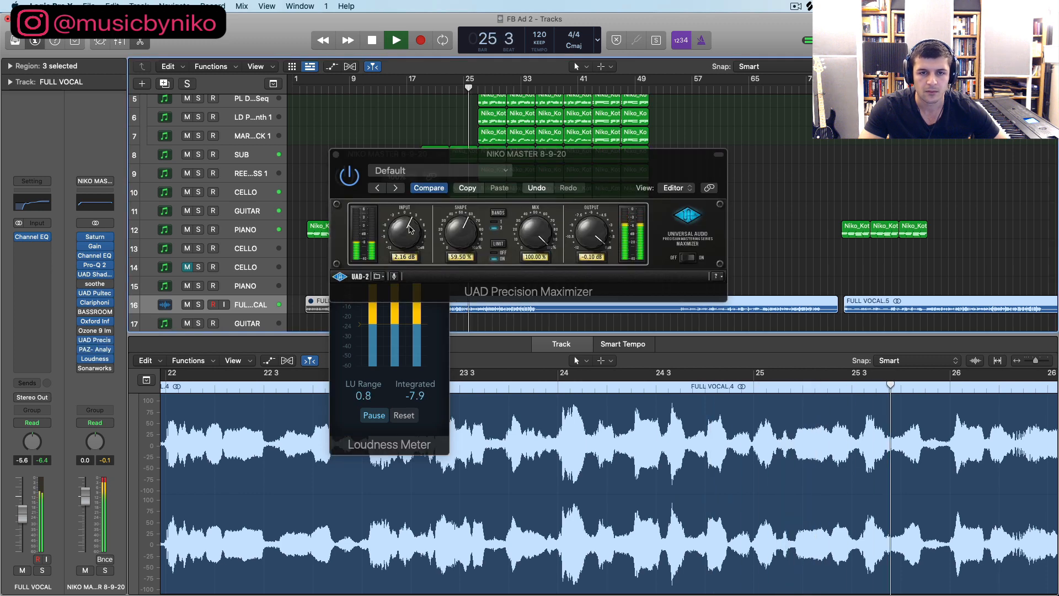
left_click(336, 155)
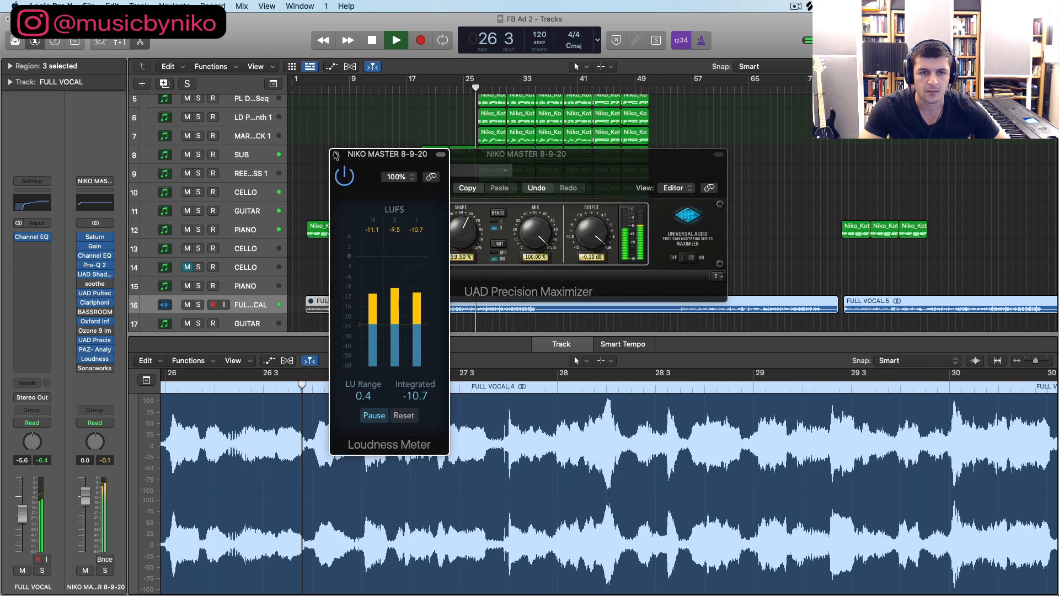
left_click(336, 156)
left_click(336, 155)
Deselect the regions, hide the editor, and enlarge the arrangement's tracks and regions while it plays
scroll(478, 185, "up", 2)
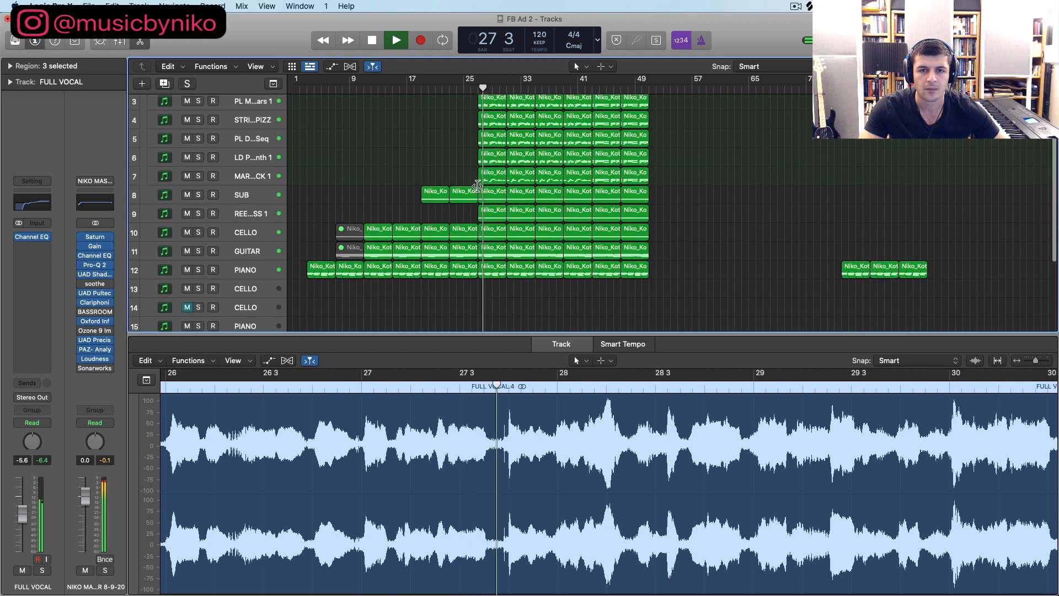
scroll(478, 185, "up", 2)
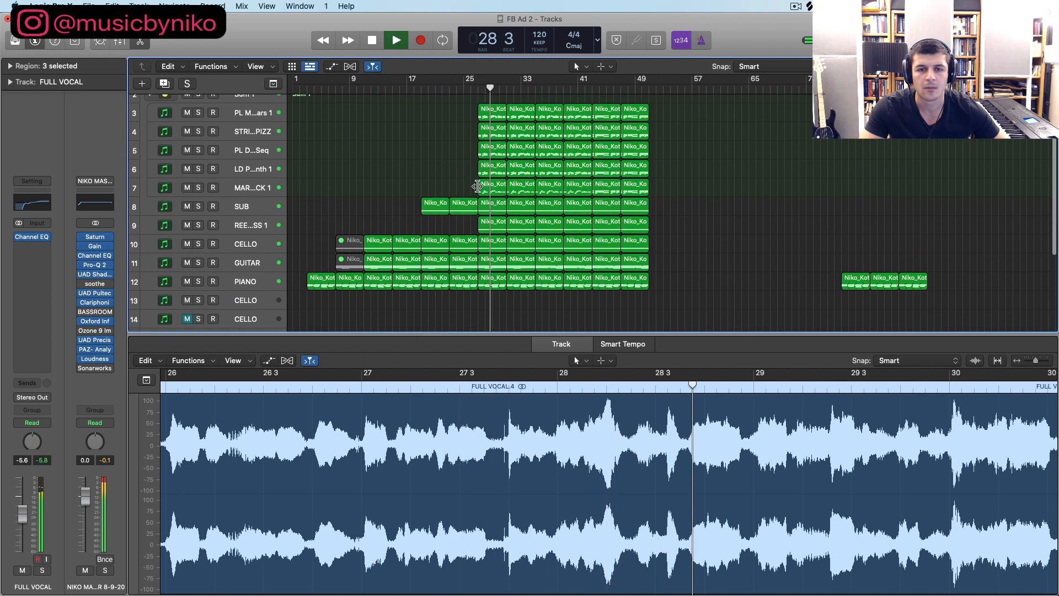
scroll(478, 186, "down", 1)
scroll(477, 186, "up", 1)
left_click(449, 164)
key("super+Right")
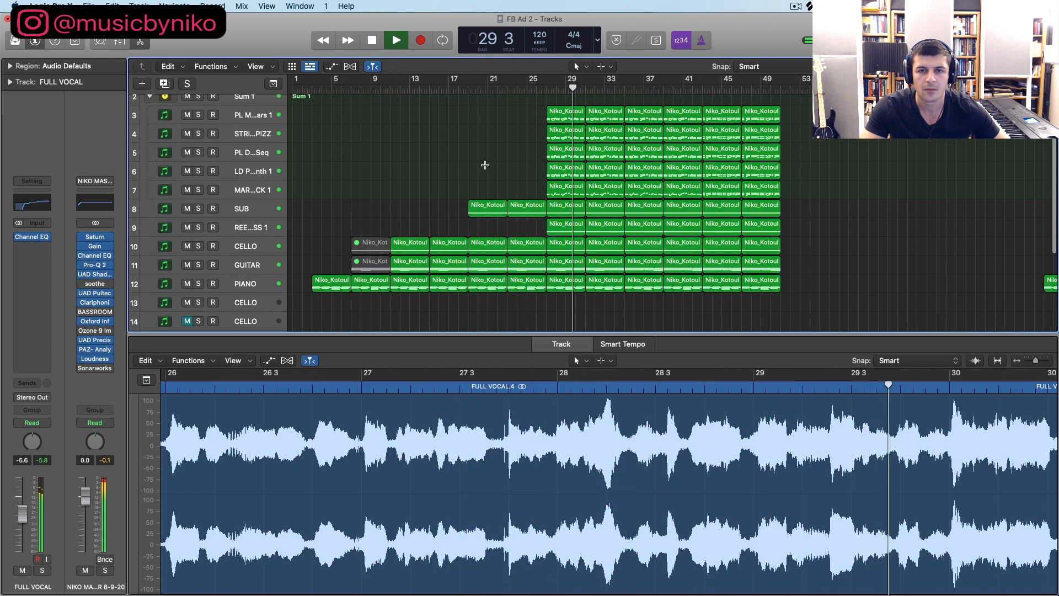
key("super+Right")
scroll(678, 164, "up", 2)
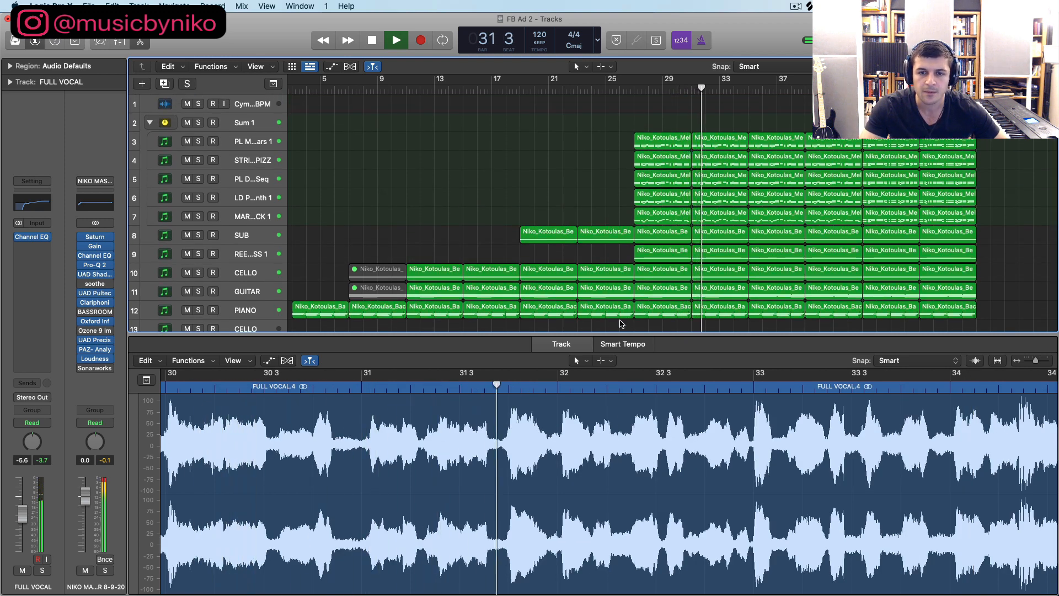
key("e")
key("super+Down")
key("super+Down")
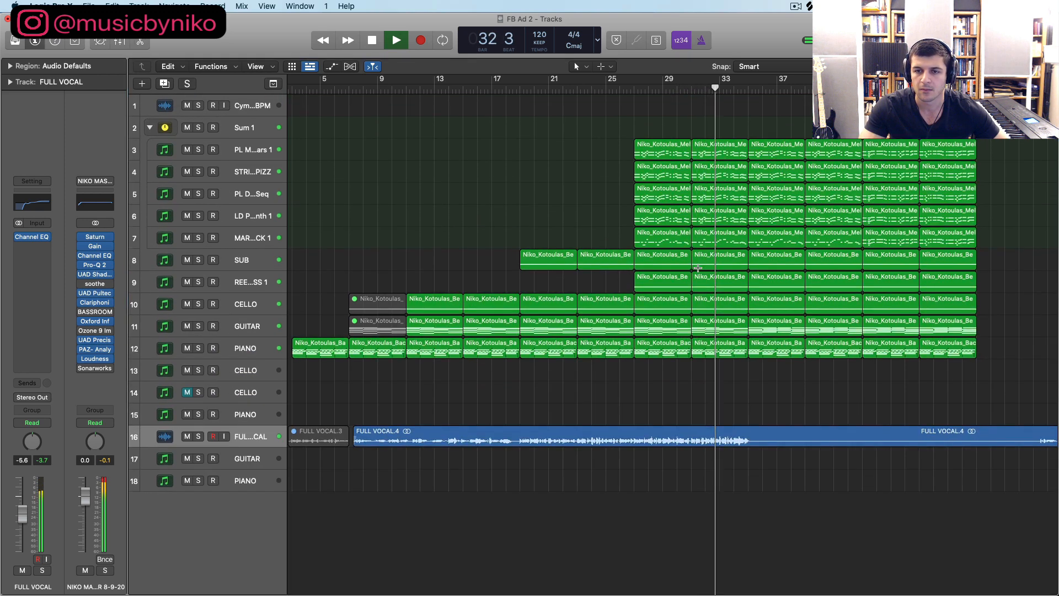
Stop playback and point out the PIANO region at bar 3 and the GUITAR and CELLO regions at bar 11, selecting each in turn
scroll(698, 269, "up", 2)
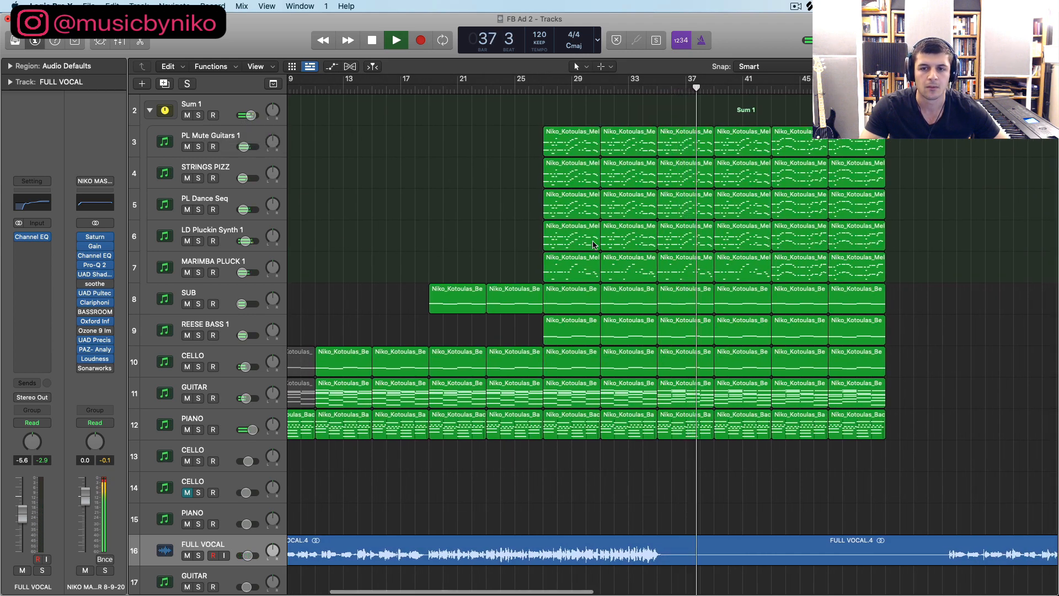
scroll(591, 245, "right", 5)
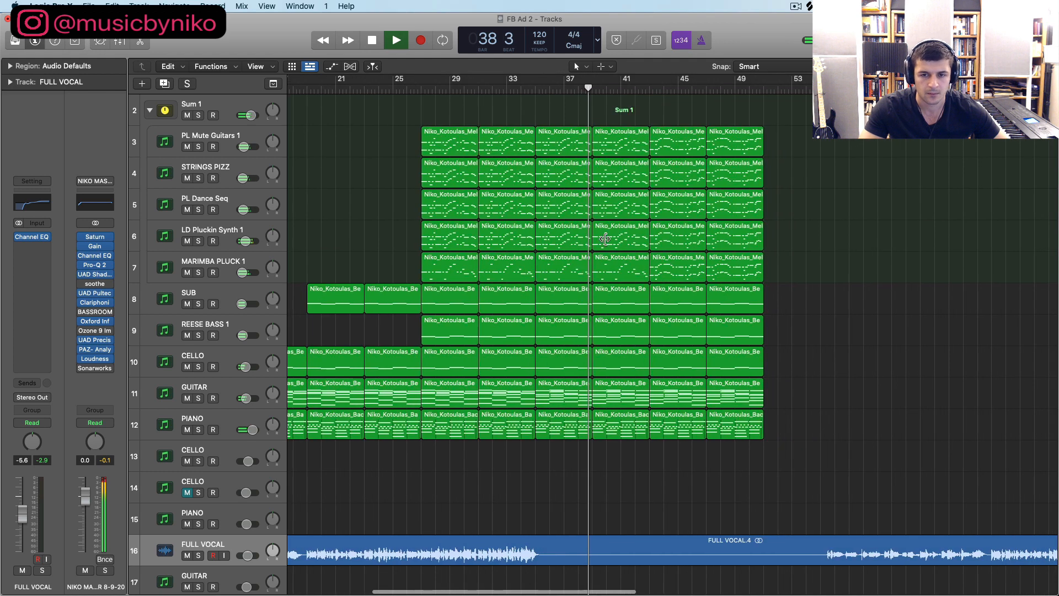
key("space")
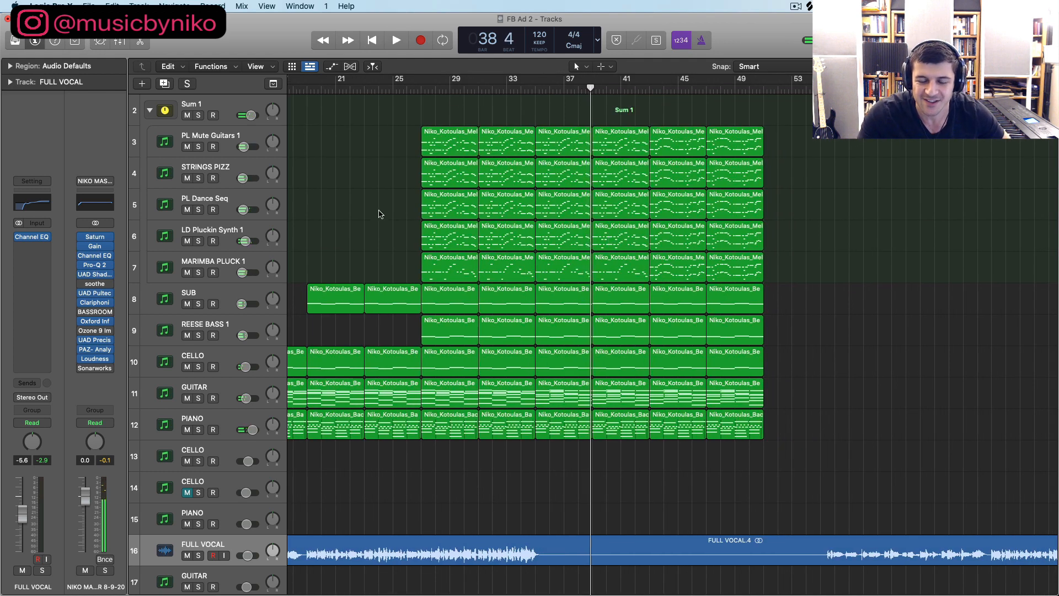
scroll(379, 214, "left", 10)
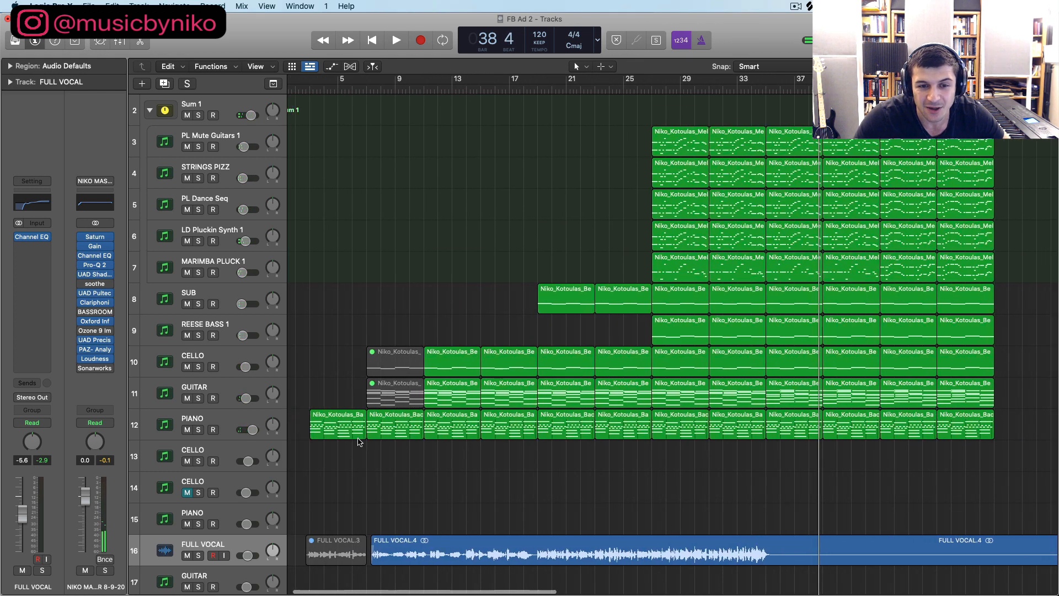
scroll(359, 442, "left", 1)
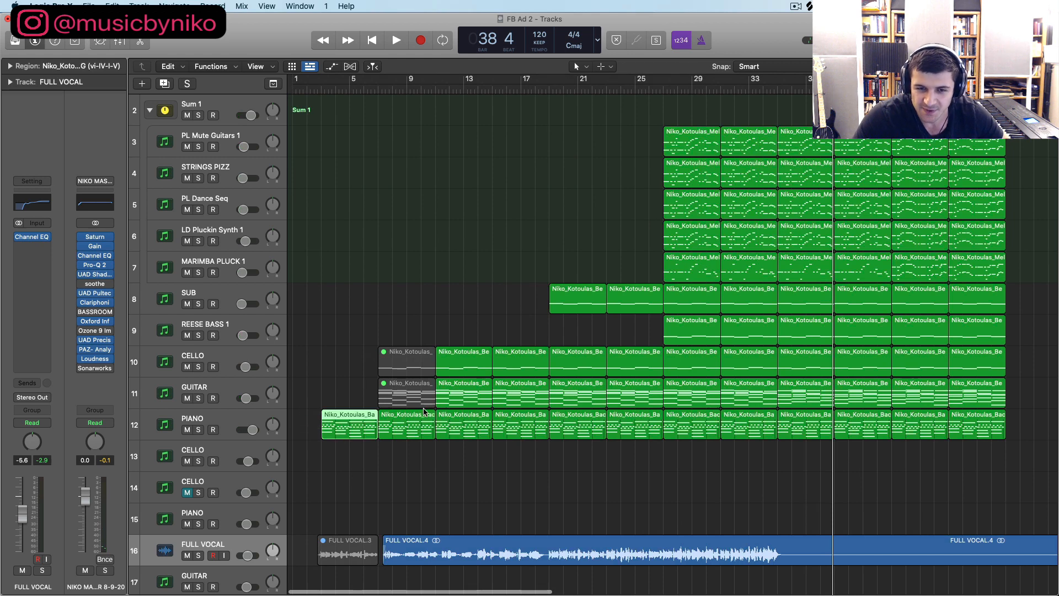
left_click(443, 402)
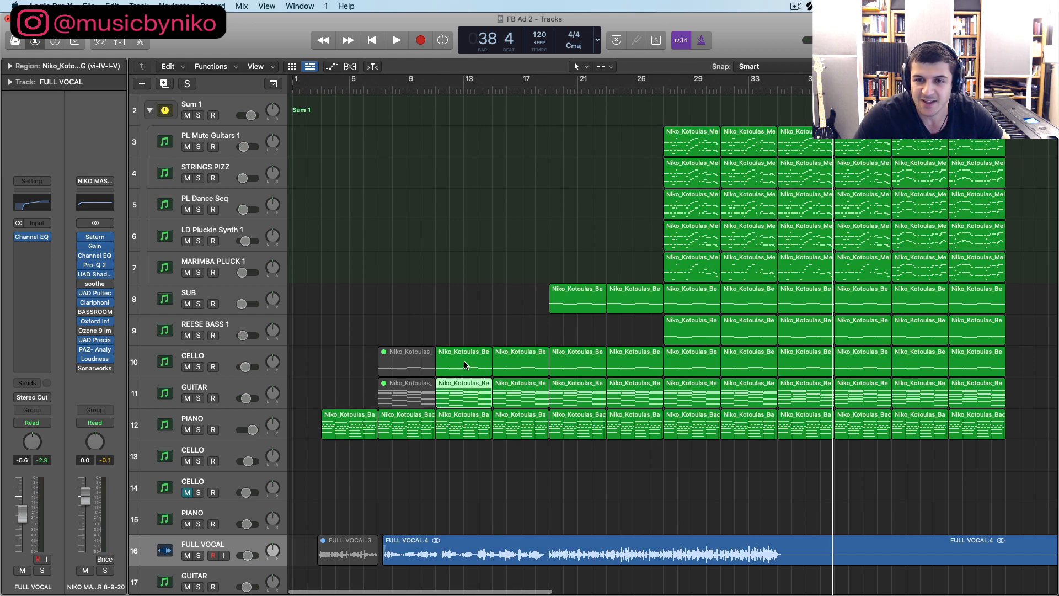
left_click(465, 365)
scroll(572, 162, "right", 4)
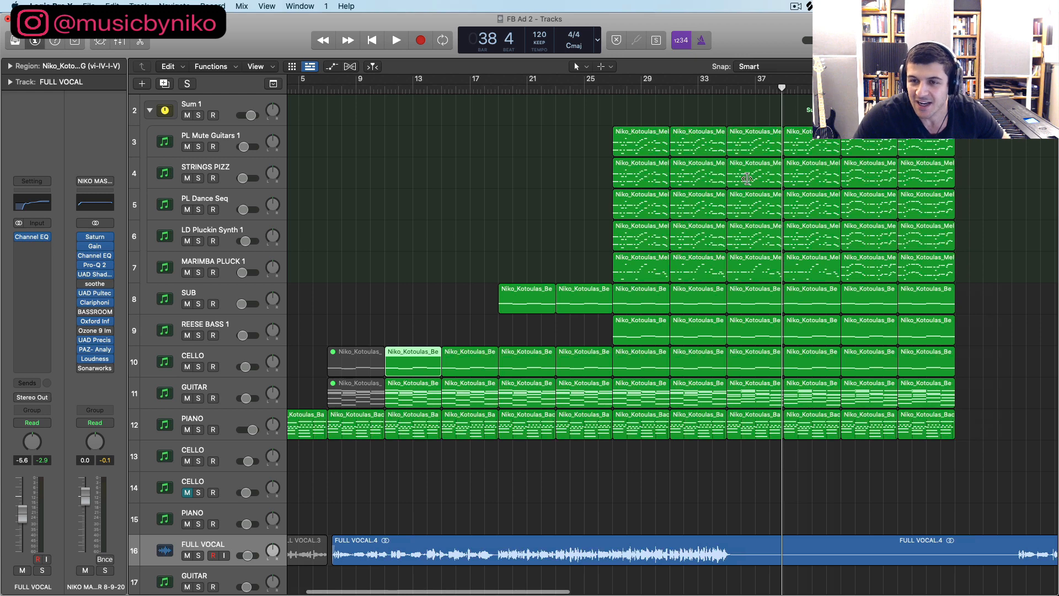
Reduce the track heights to fit all 18 tracks and switch to the chord progression breakdown PDF in Preview
key("super+Up")
key("super+Up")
key("super+Up")
key("super+Up")
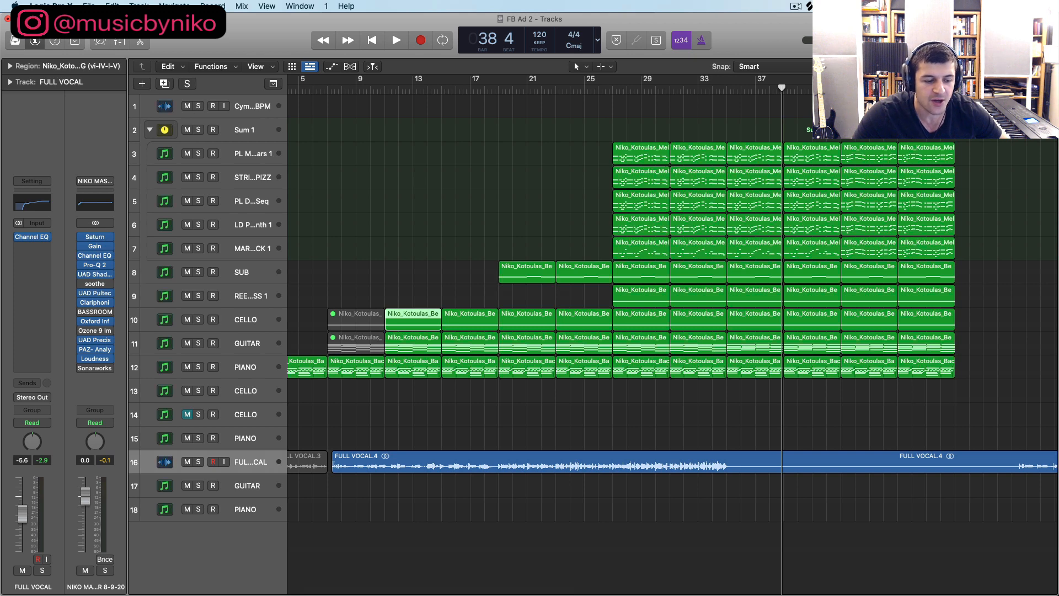
key("super+Tab")
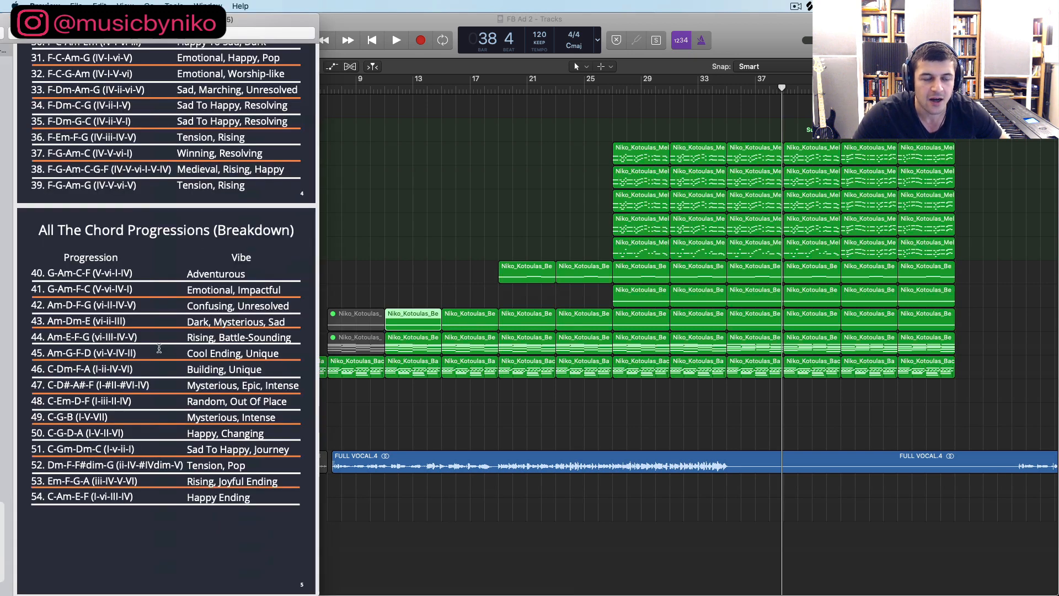
Return to progressions 1–19 in the chord breakdown and point out progression 11, Am-G-Em-F, with its vibe
scroll(159, 349, "up", 10)
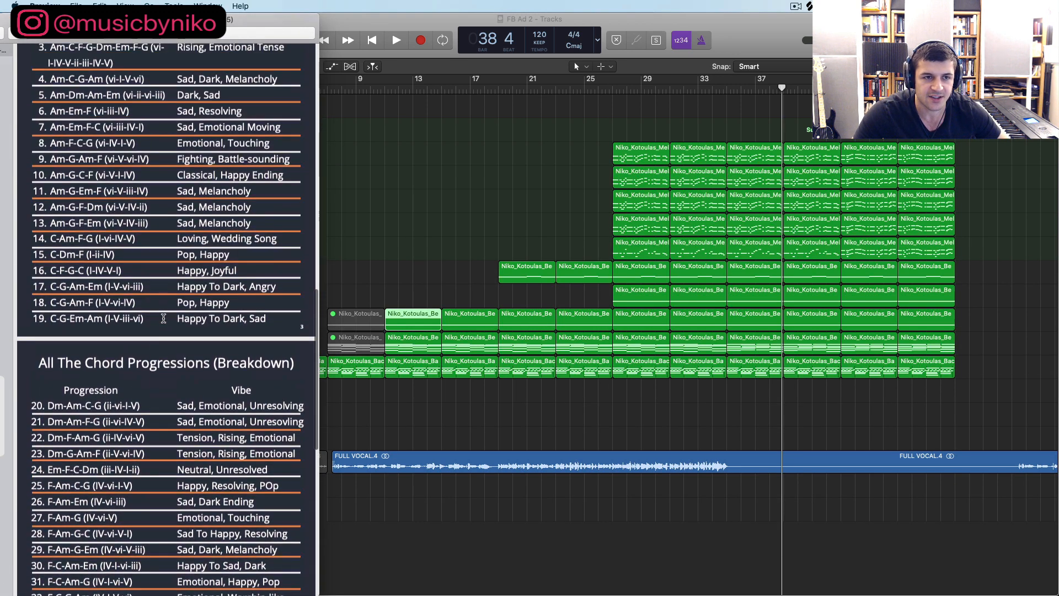
scroll(164, 318, "up", 4)
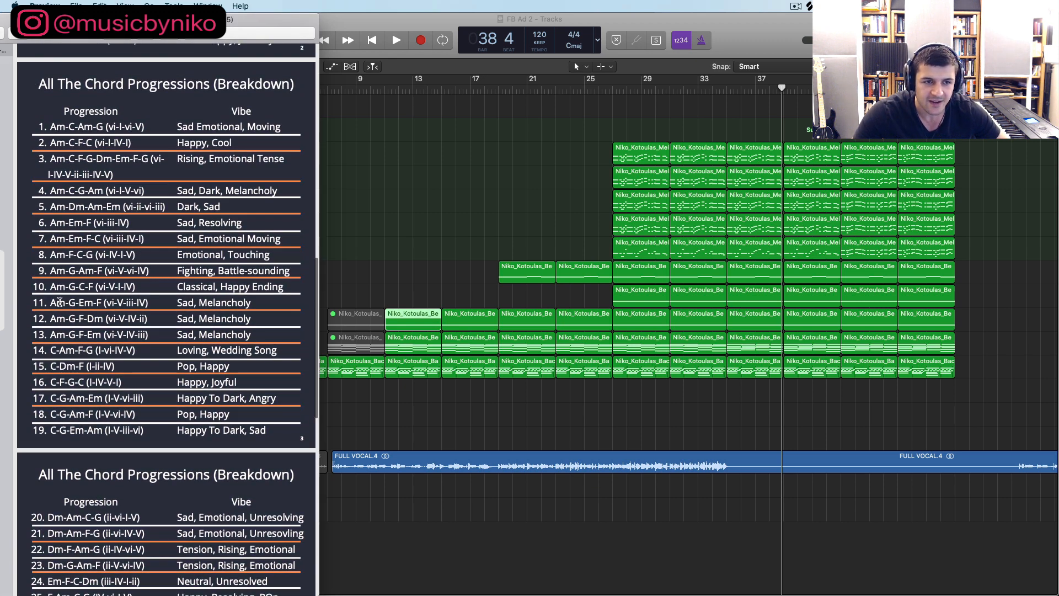
left_click_drag(60, 301, 233, 299)
left_click_drag(83, 305, 68, 304)
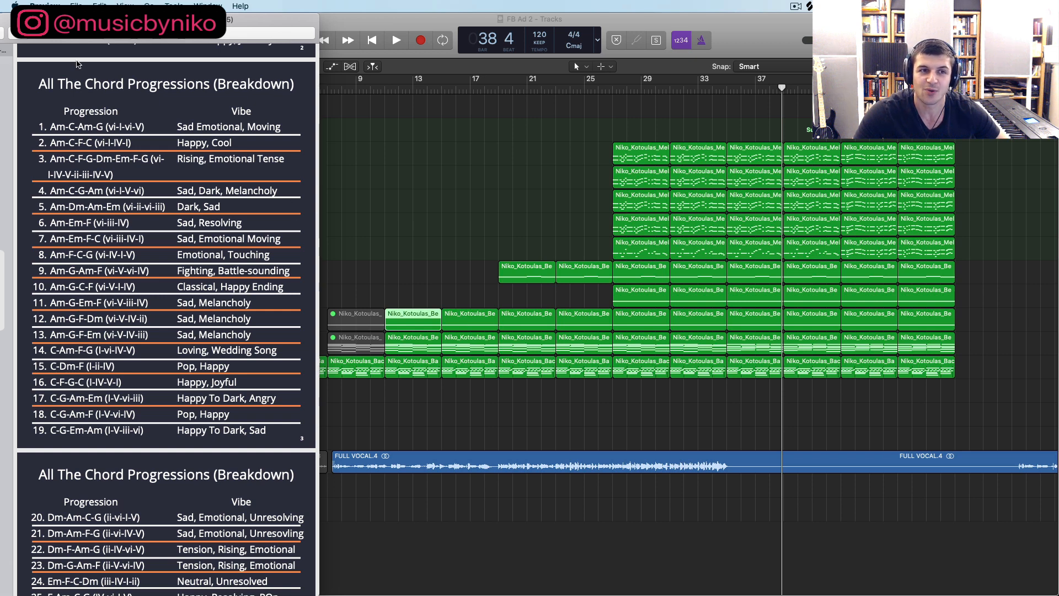
Move the guide's window so its page thumbnails show, and review Niko's Top 20 Chord Progressions and the full breakdown pages
left_click_drag(83, 20, 164, 19)
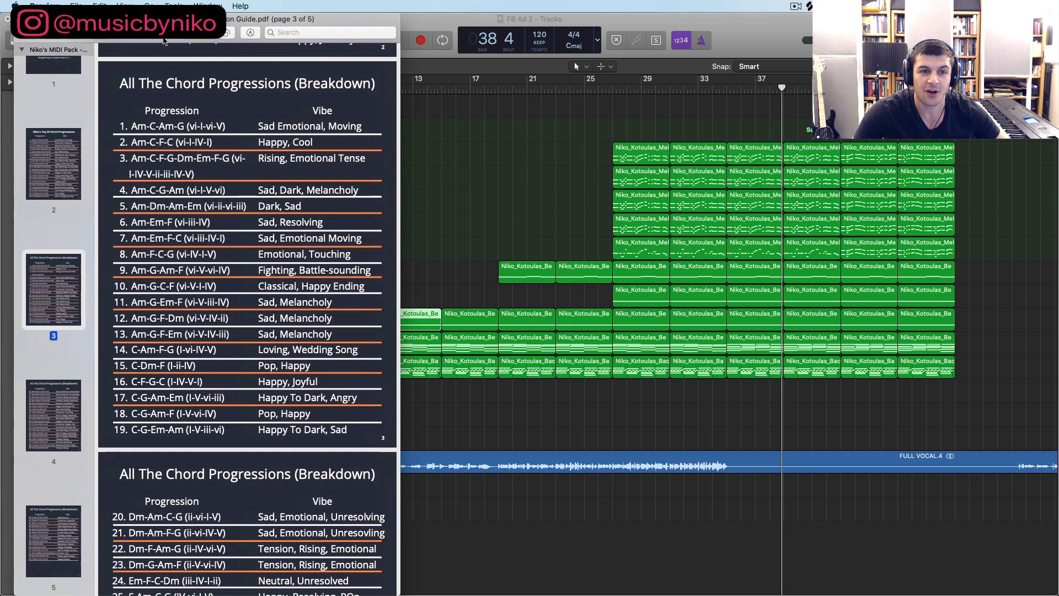
scroll(289, 309, "up", 10)
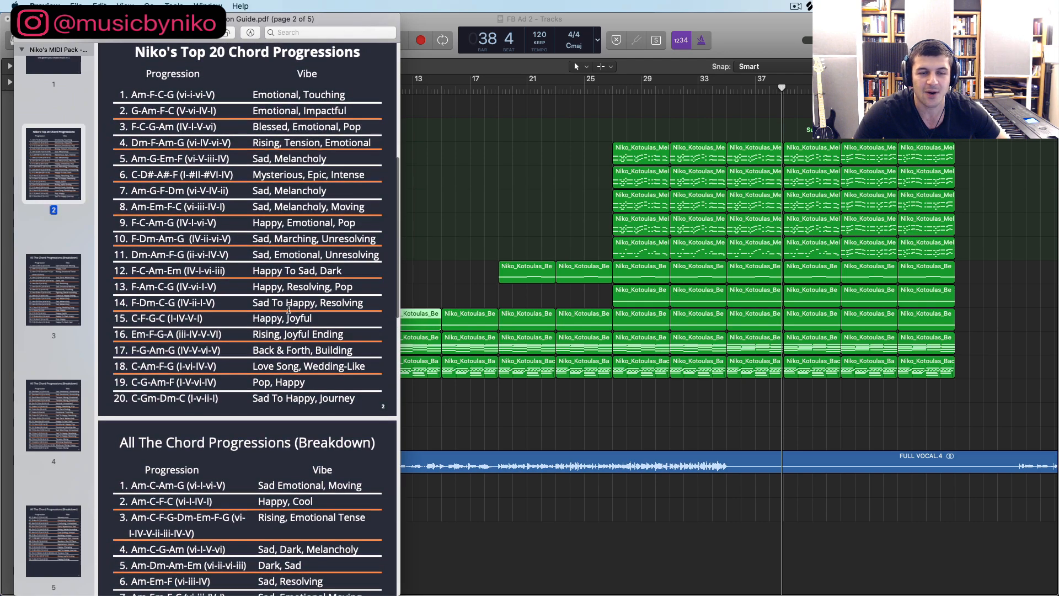
scroll(289, 309, "down", 10)
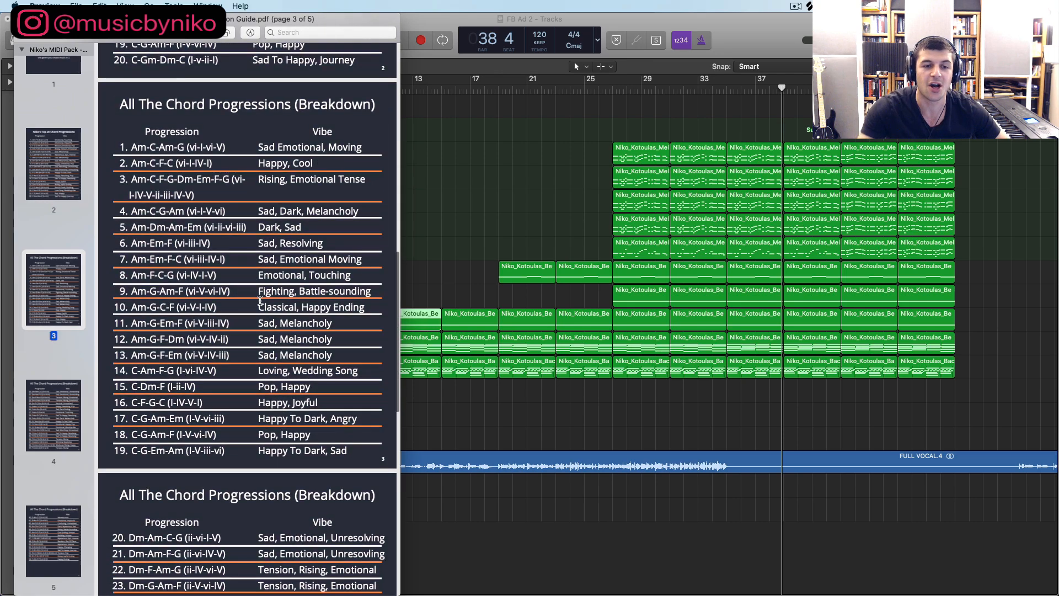
scroll(260, 300, "down", 5)
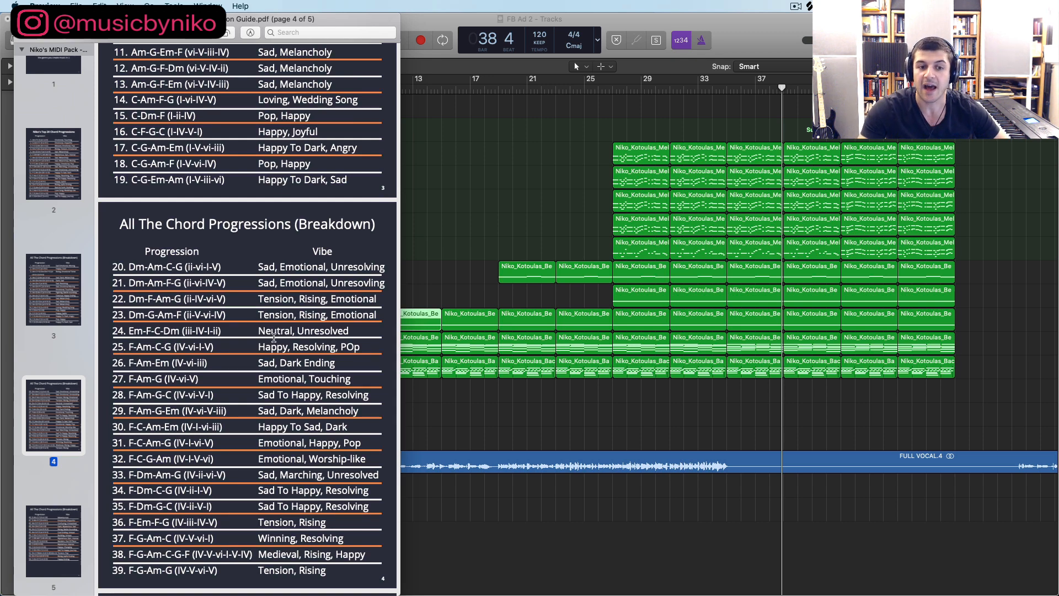
scroll(274, 338, "down", 5)
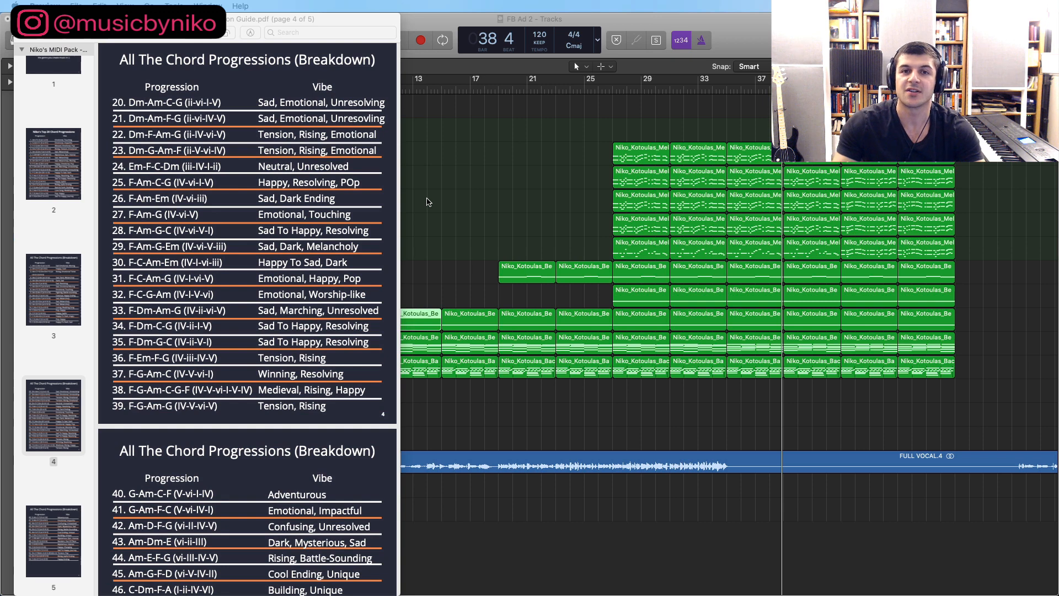